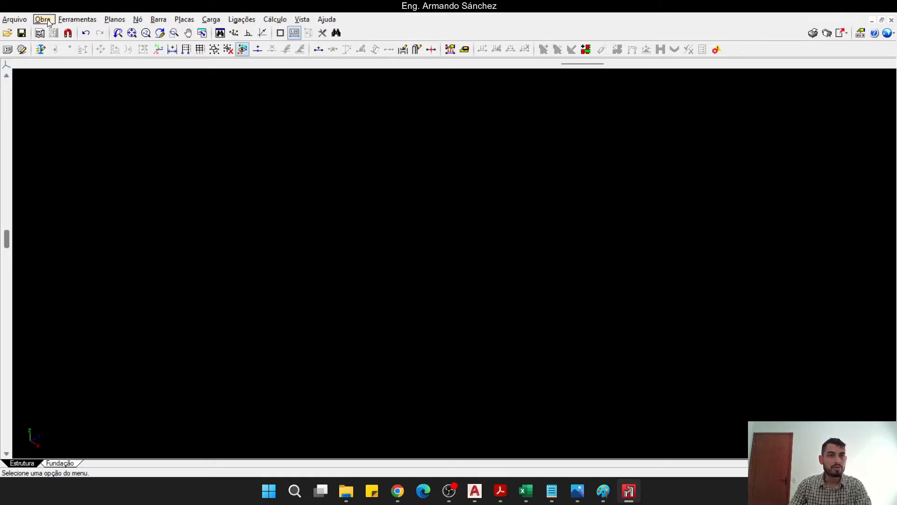
- Add the additional Sobrecarga hypothesis SCU 1 in the project's general data
click(47, 19)
click(75, 33)
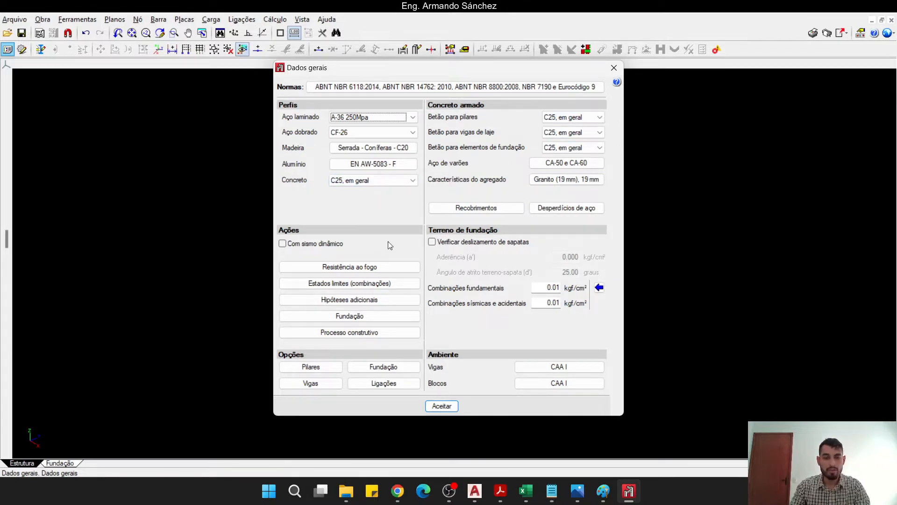
click(351, 301)
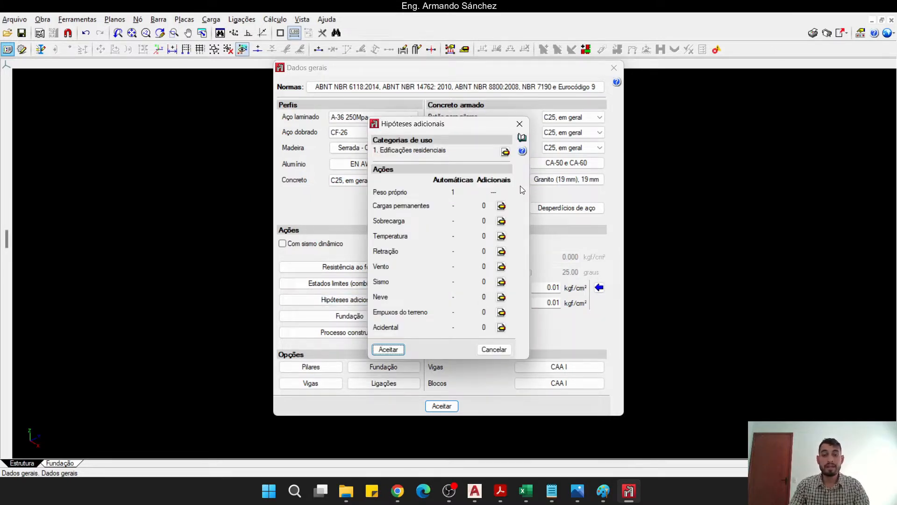
click(501, 221)
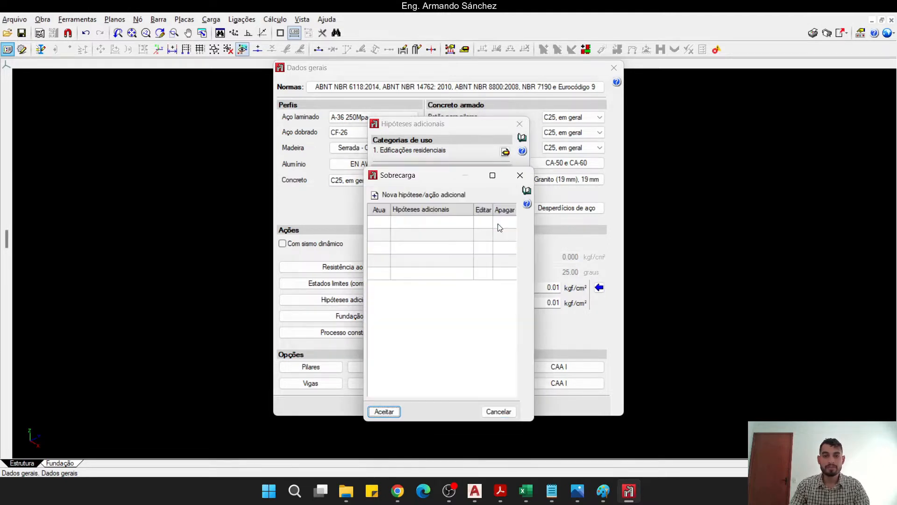
click(427, 196)
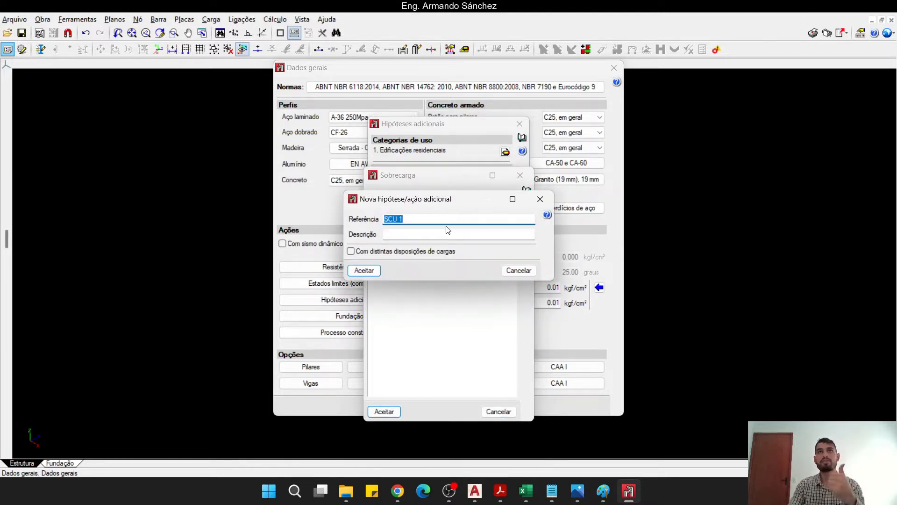
click(365, 271)
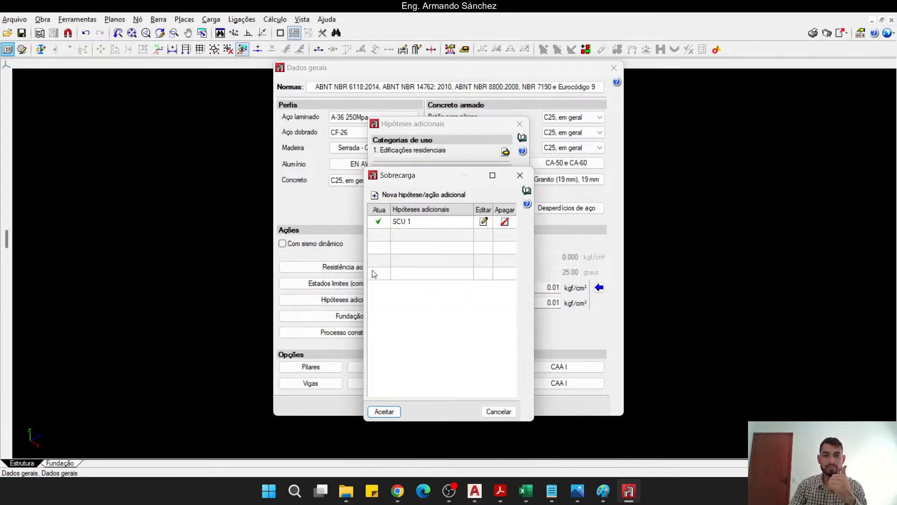
- Add a second Sobrecarga hypothesis referenced "Empuxo d'agua" and accept the live-load list
click(424, 195)
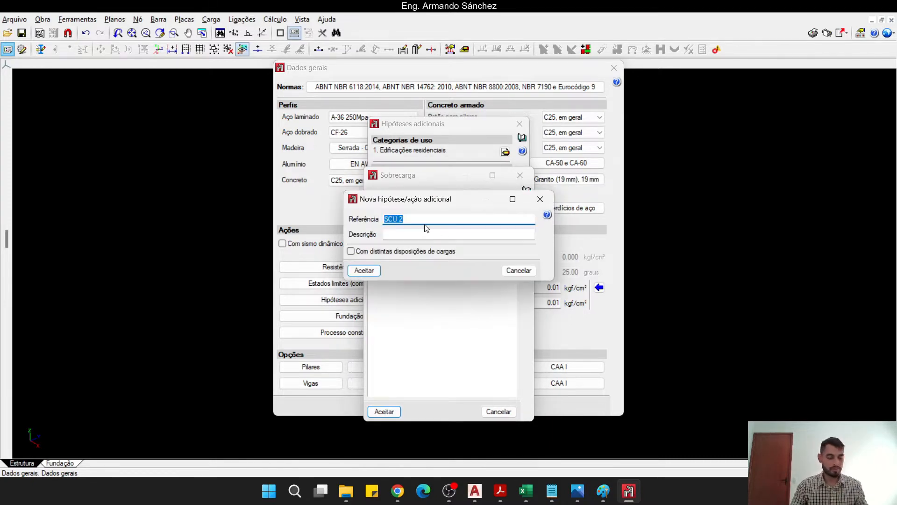
key(Caps_Lock)
text(E)
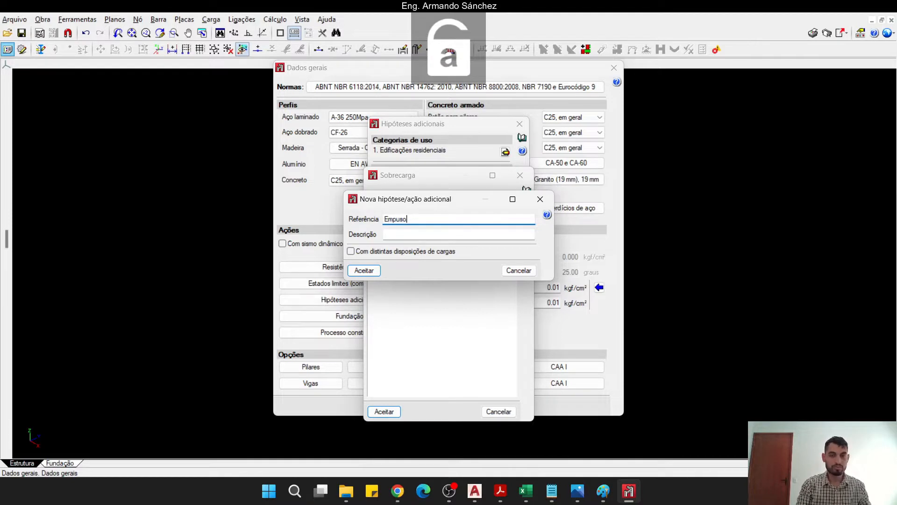
text(mpus)
key(BackSpace)
text(xo d'agu)
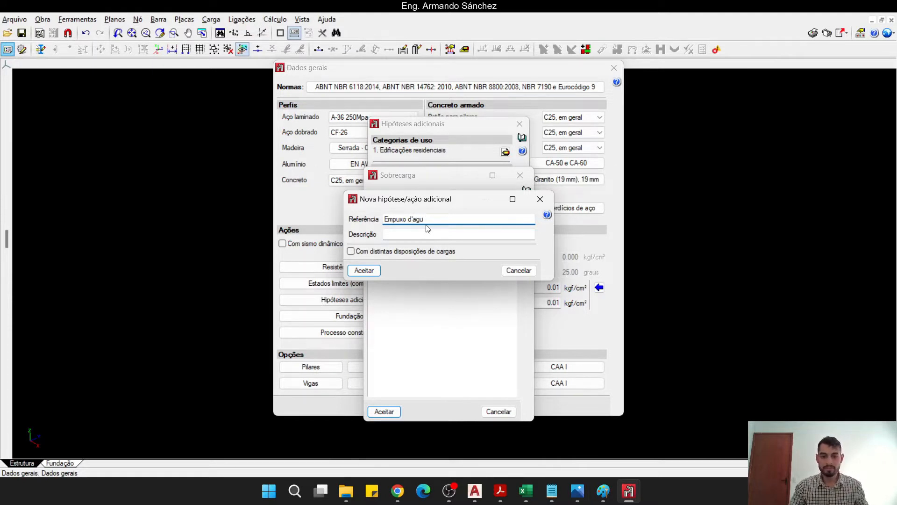
text(a)
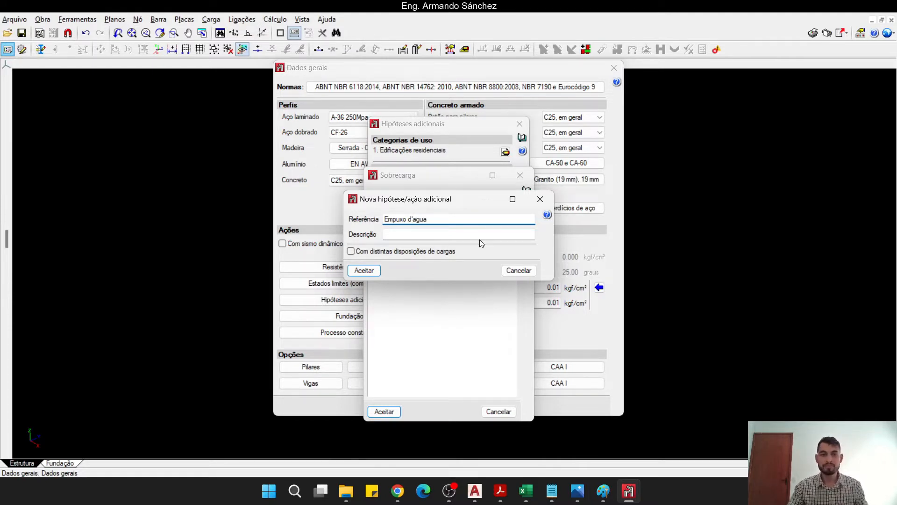
click(364, 270)
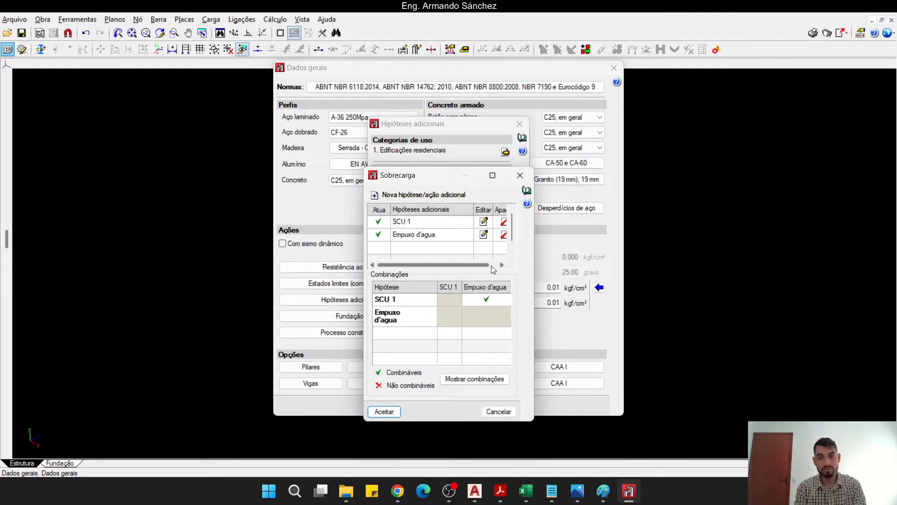
click(384, 411)
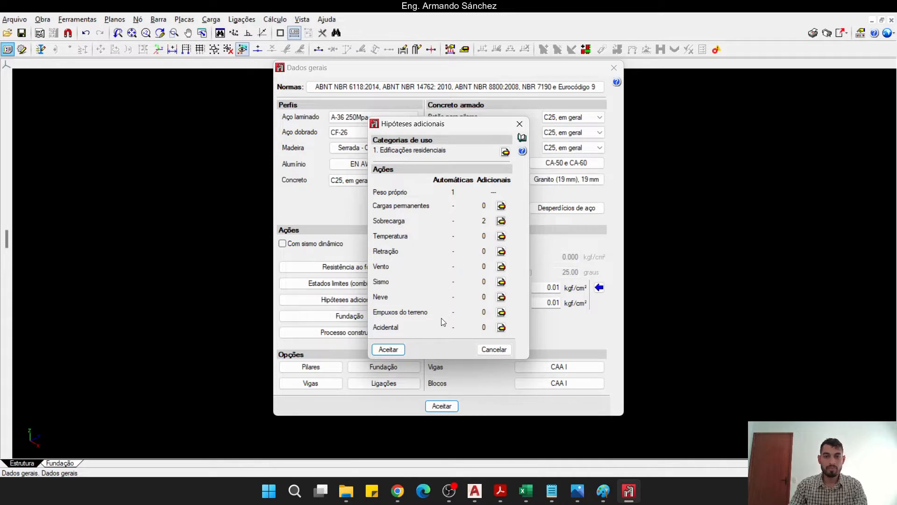
- Add an Empuxos do terreno hypothesis referenced "empuxo do solo" and accept the additional hypotheses and general data
click(500, 312)
click(405, 194)
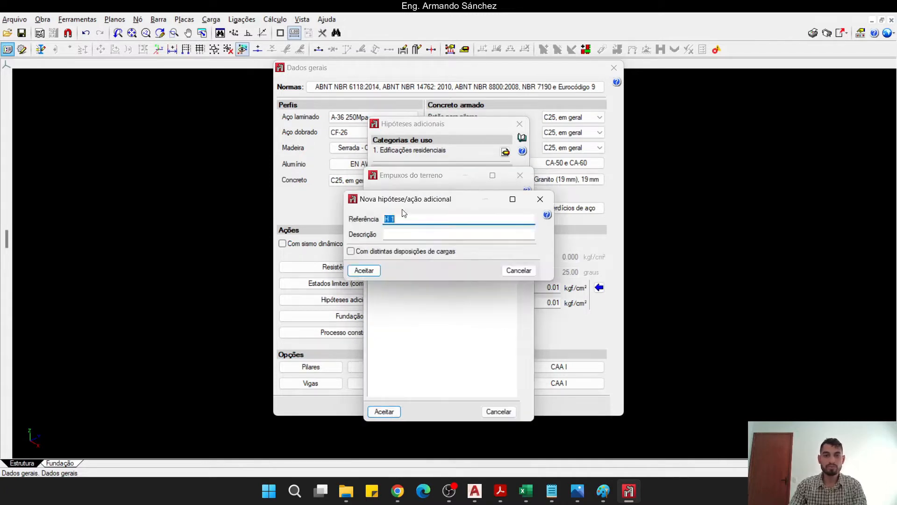
text(e)
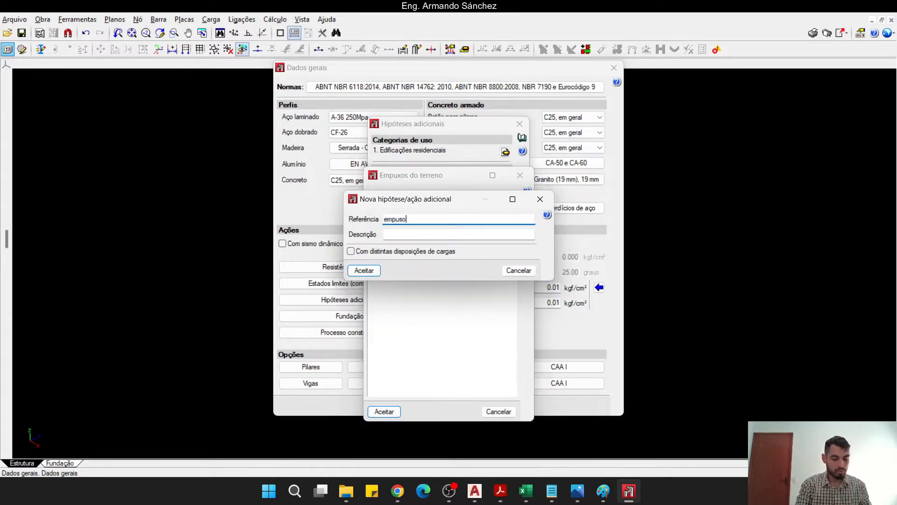
text(mpuxo do solo)
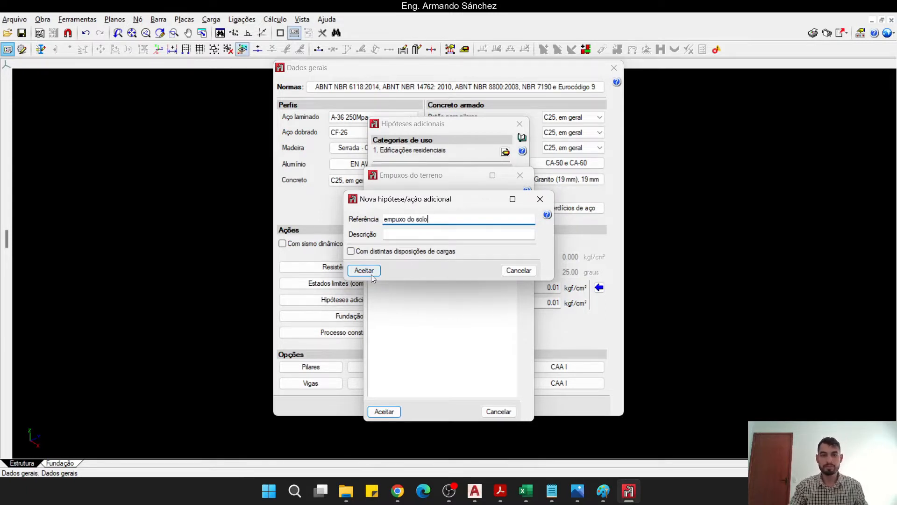
click(371, 274)
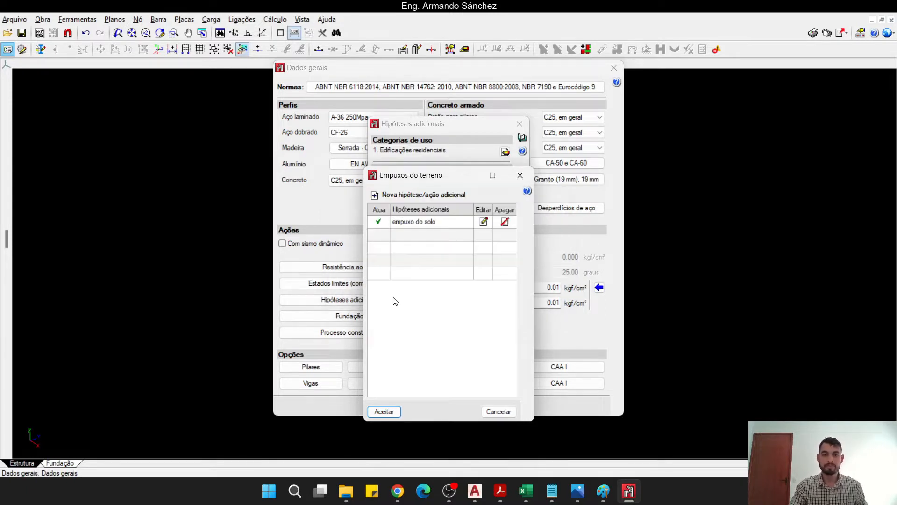
click(383, 412)
click(394, 346)
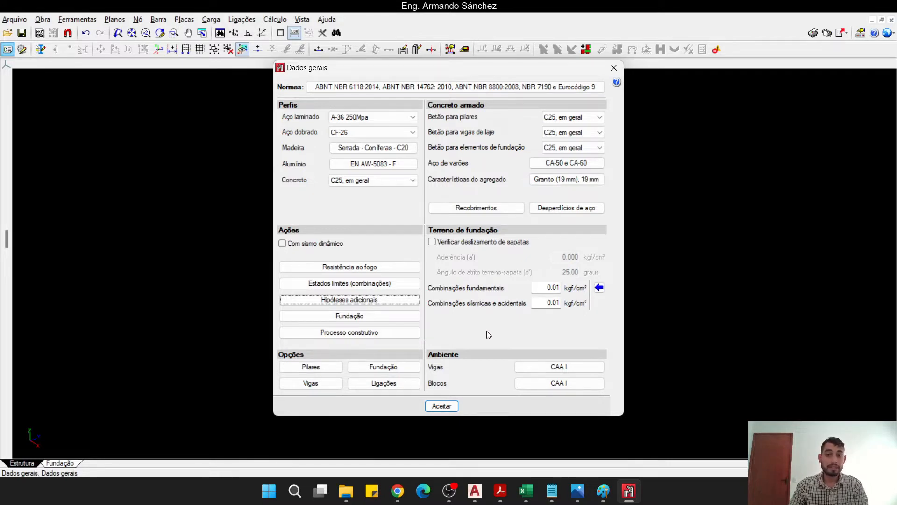
click(447, 407)
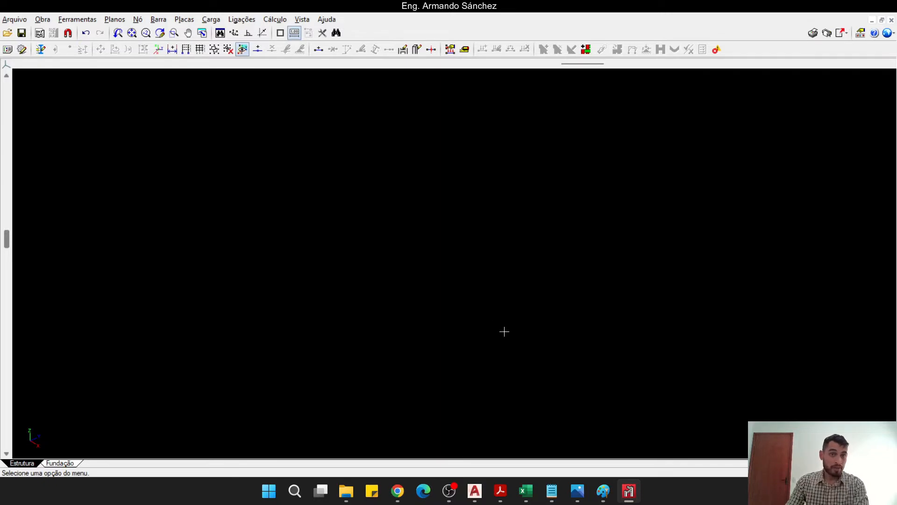
- Start a new concrete plate 140 mm thick using the general-data material C25
click(186, 20)
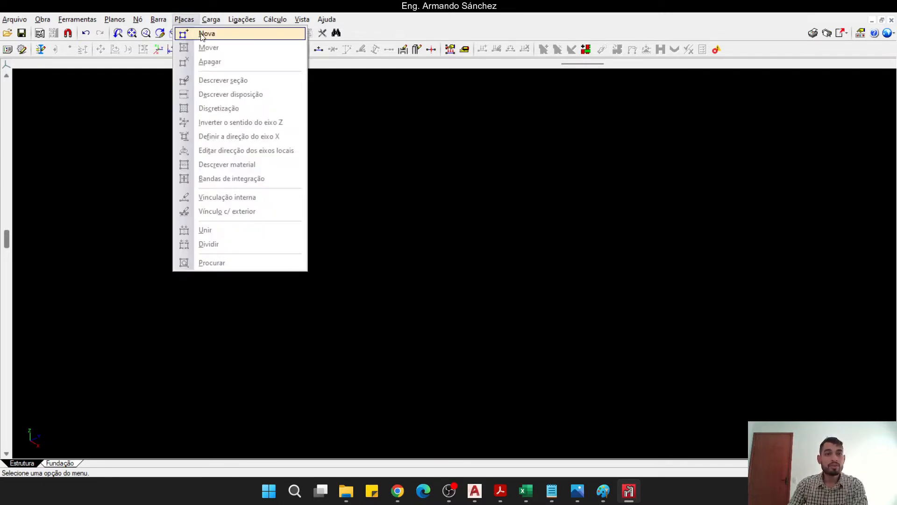
click(204, 34)
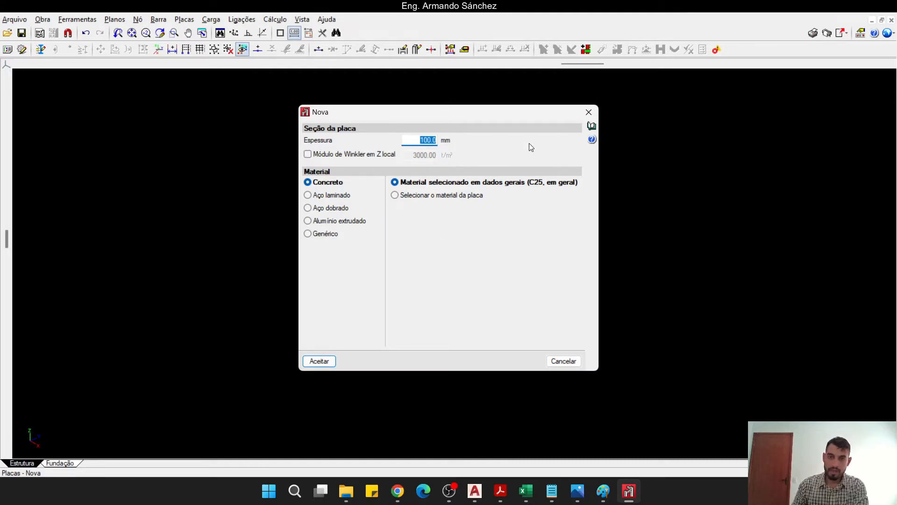
text(140)
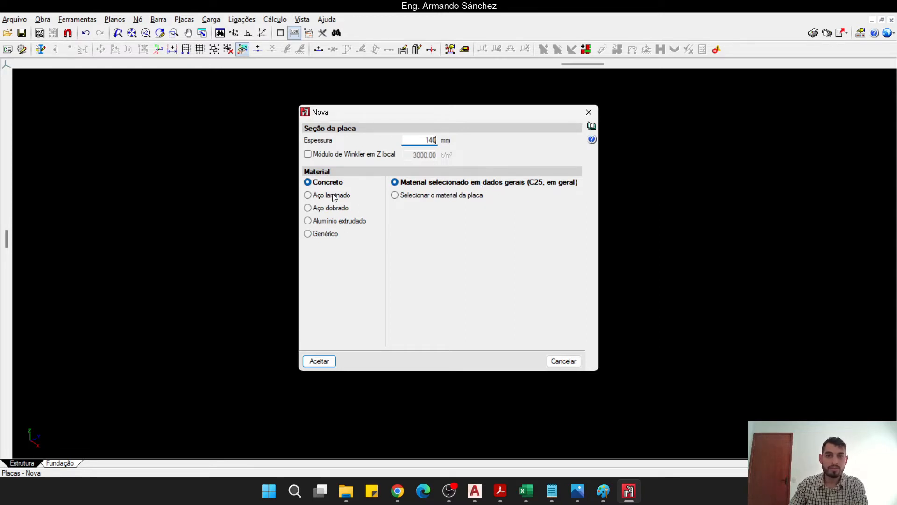
click(320, 360)
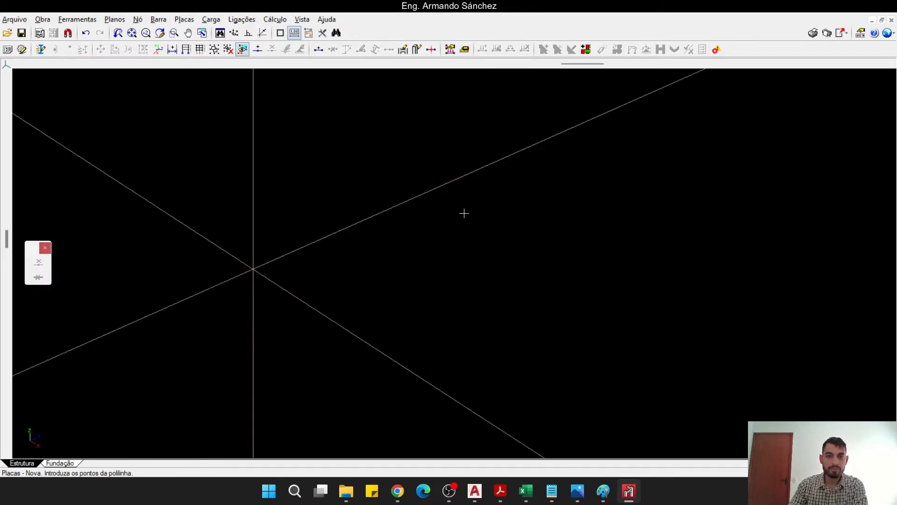
mouse_move(280, 222)
middle_down()
mouse_move(336, 196)
mouse_move(336, 233)
middle_up()
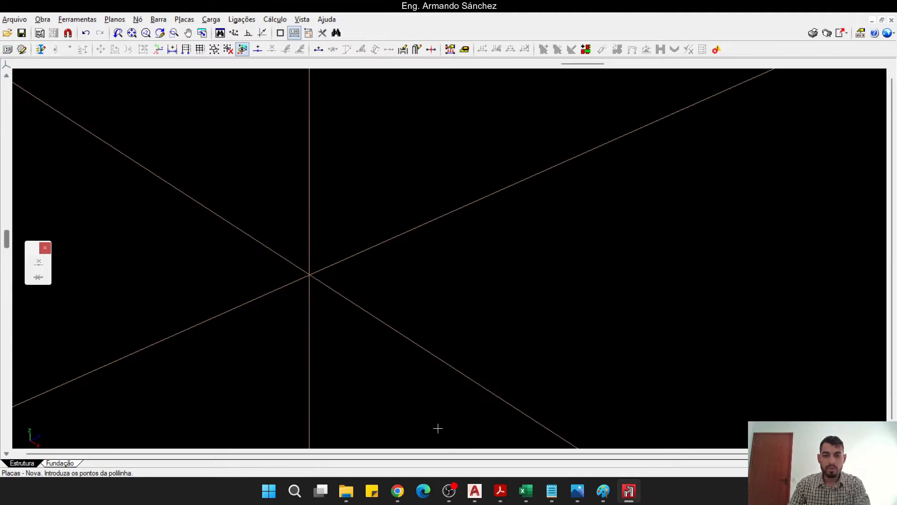
- Switch to the PISCINA drawing in AutoCAD and copy the pool plan's inner and outer wall outlines to the free space above it
click(474, 491)
middle_drag(502, 250, 497, 259)
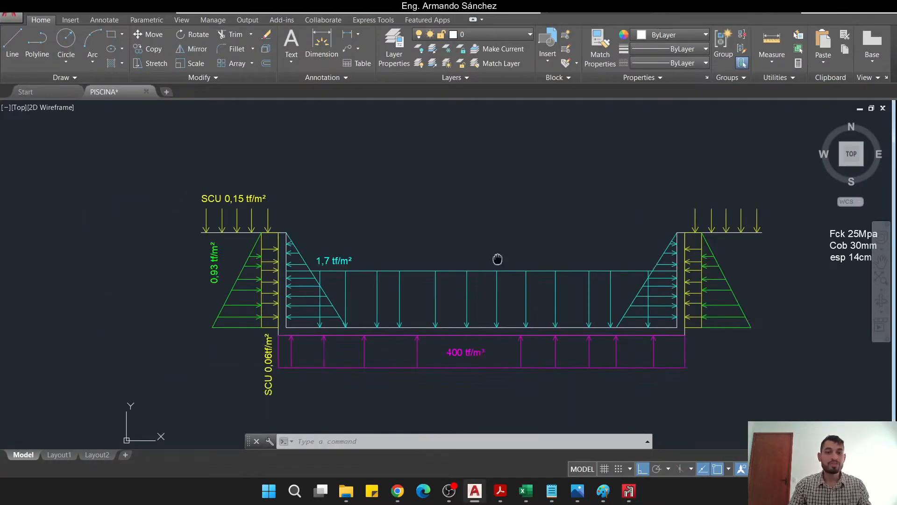
scroll(385, 278, down, 3)
scroll(407, 219, up, 6)
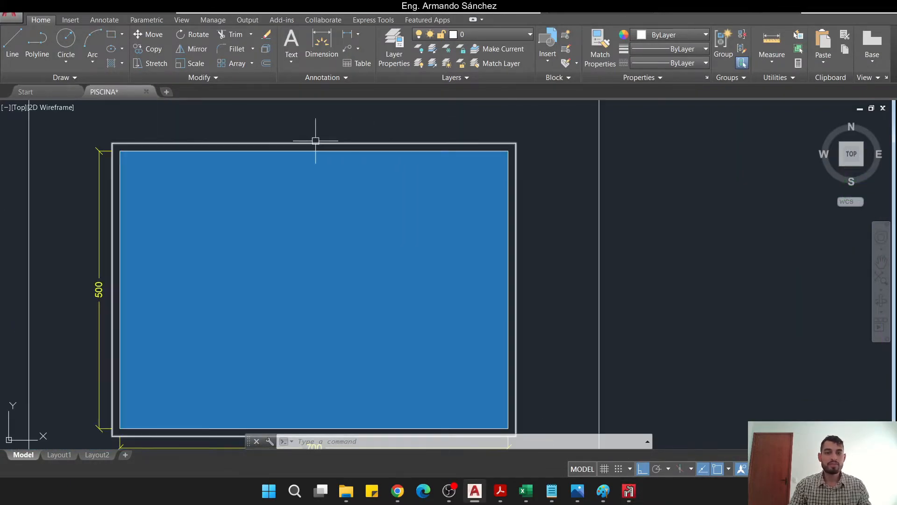
middle_drag(315, 141, 384, 113)
key(Escape)
key(Escape)
key(Escape)
scroll(580, 117, up, 2)
click(566, 117)
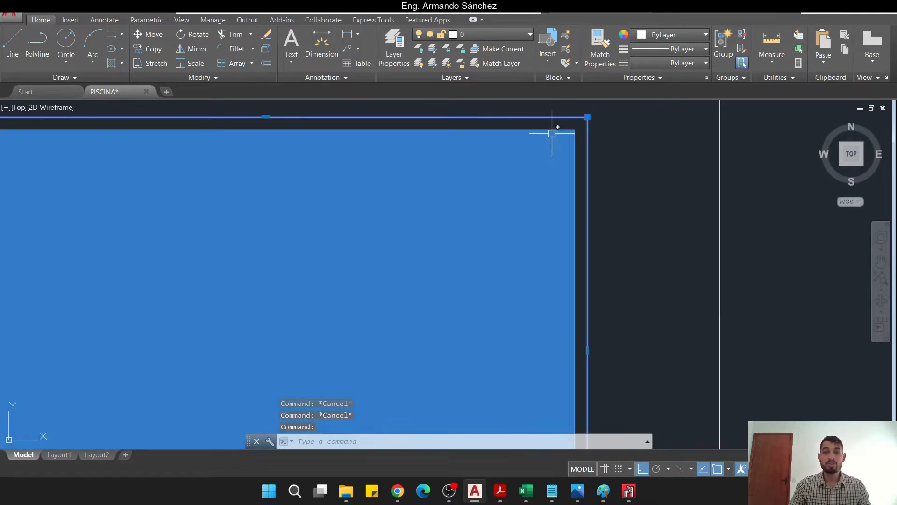
click(548, 129)
scroll(517, 163, down, 4)
text(co)
key(Return)
click(661, 248)
mouse_move(659, 167)
middle_down()
mouse_move(641, 358)
mouse_move(647, 464)
middle_up()
click(618, 267)
key(Escape)
key(Escape)
text(o)
key(Return)
text(.)
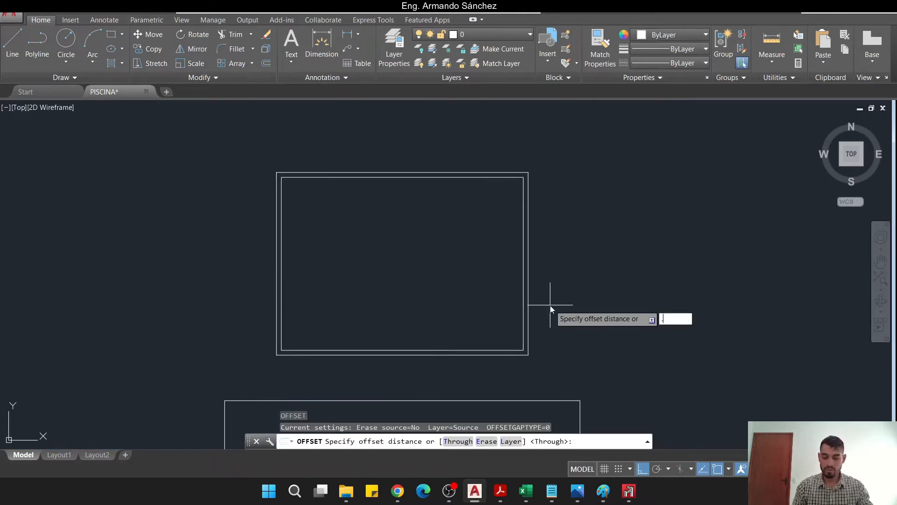
key(Return)
key(Escape)
key(Escape)
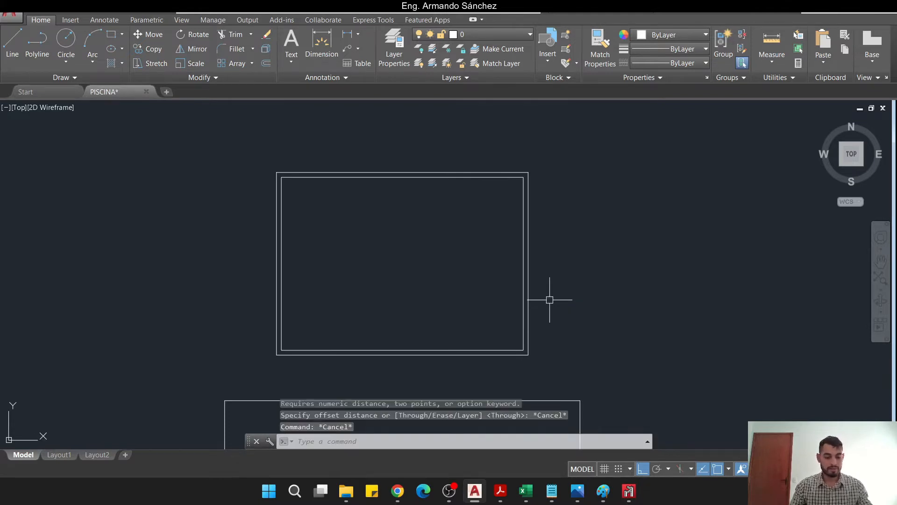
text(o)
key(Return)
text(.04)
key(Return)
key(Escape)
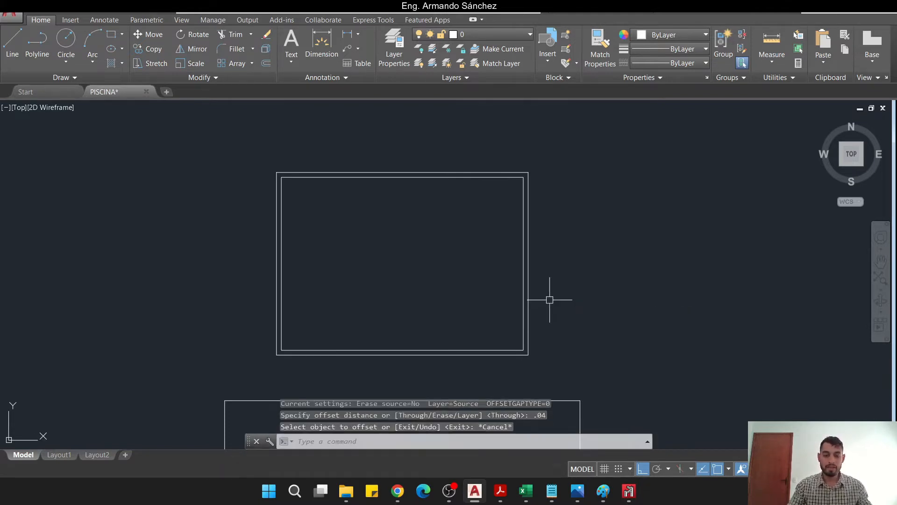
- Offset the copied outer wall outline 0.07 inward to draw the wall centreline
text(o)
key(Return)
text(.07)
key(Return)
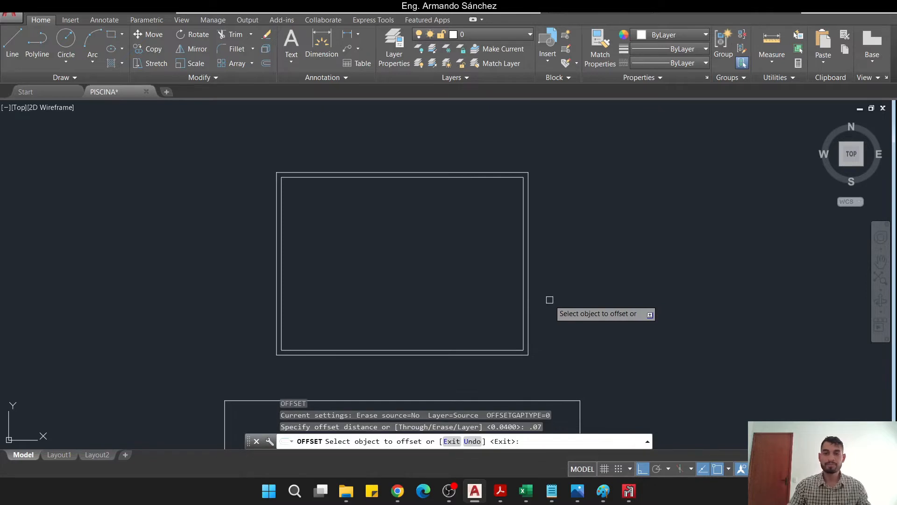
scroll(550, 300, up, 5)
click(513, 242)
click(494, 243)
key(Escape)
key(Escape)
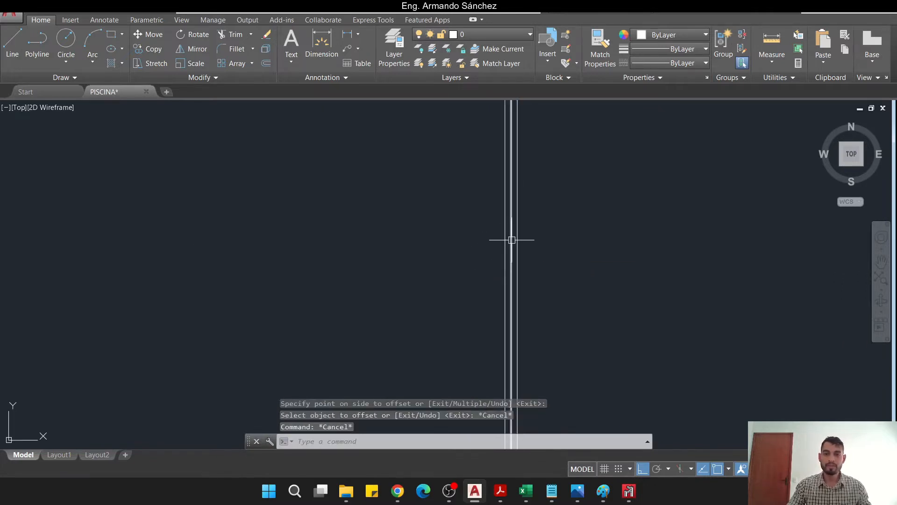
- Set the wall centreline's colour to red
click(511, 240)
click(672, 38)
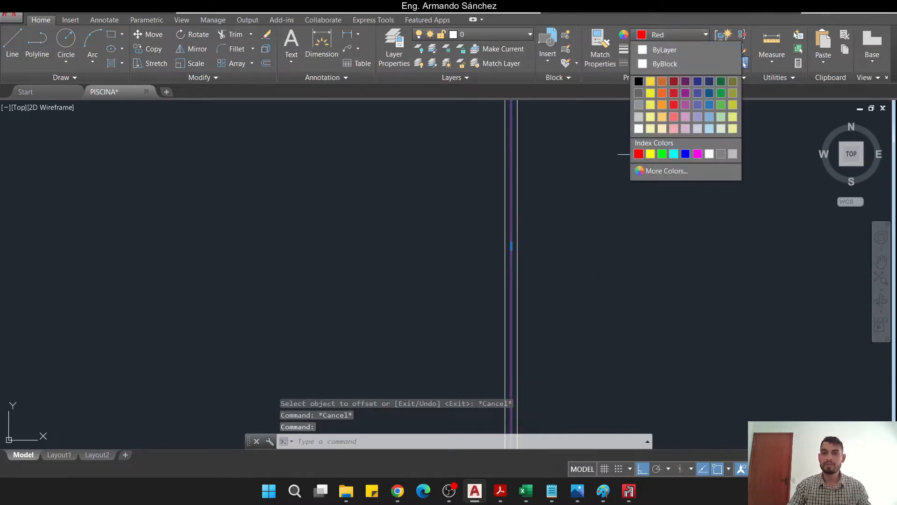
key(Escape)
- Dimension the horizontal and vertical sides of the red wall centreline and return to the plate being drawn in CYPE 3D
scroll(581, 195, down, 5)
click(321, 45)
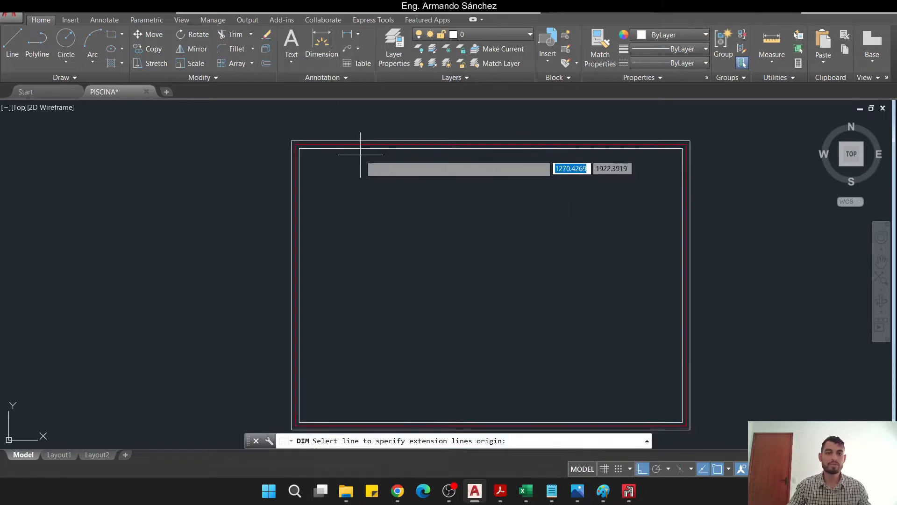
scroll(360, 154, up, 3)
click(353, 135)
middle_drag(369, 126, 351, 150)
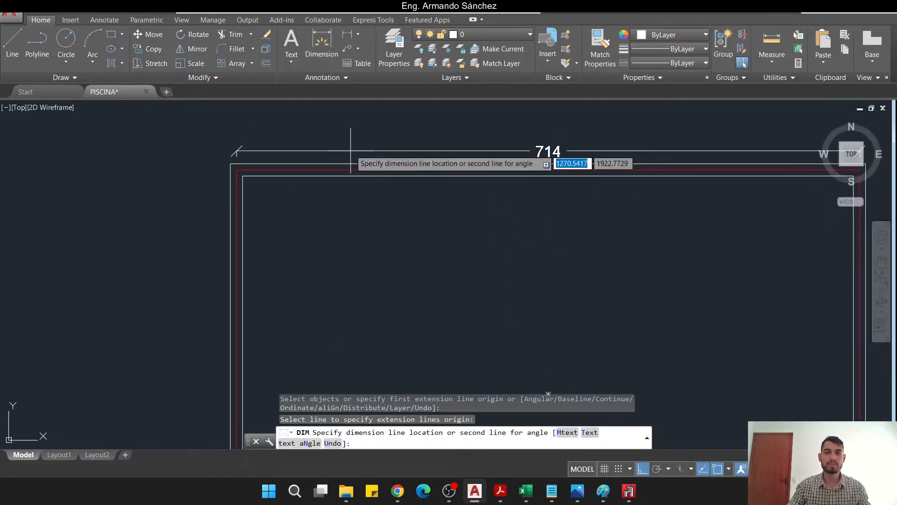
click(348, 141)
middle_drag(253, 231, 275, 140)
scroll(286, 167, up, 2)
click(268, 166)
scroll(288, 161, down, 2)
click(265, 136)
key(Escape)
key(Escape)
key(Escape)
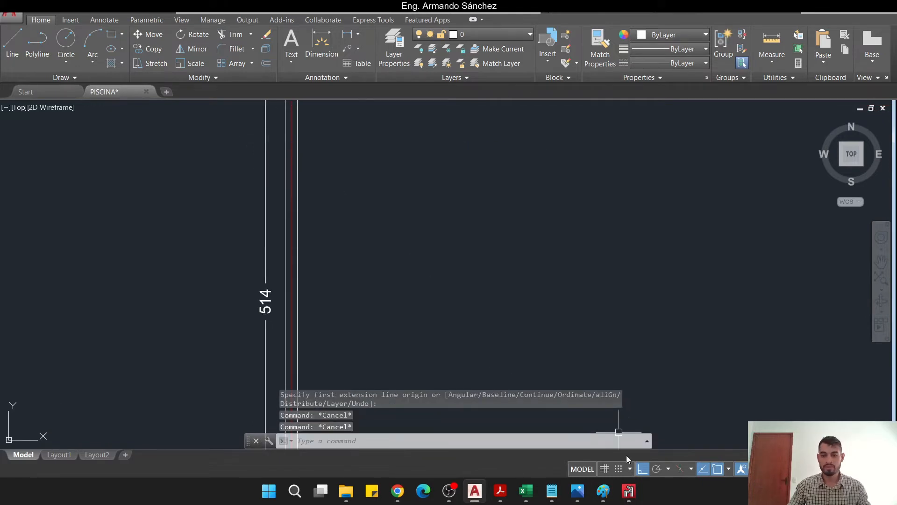
click(627, 484)
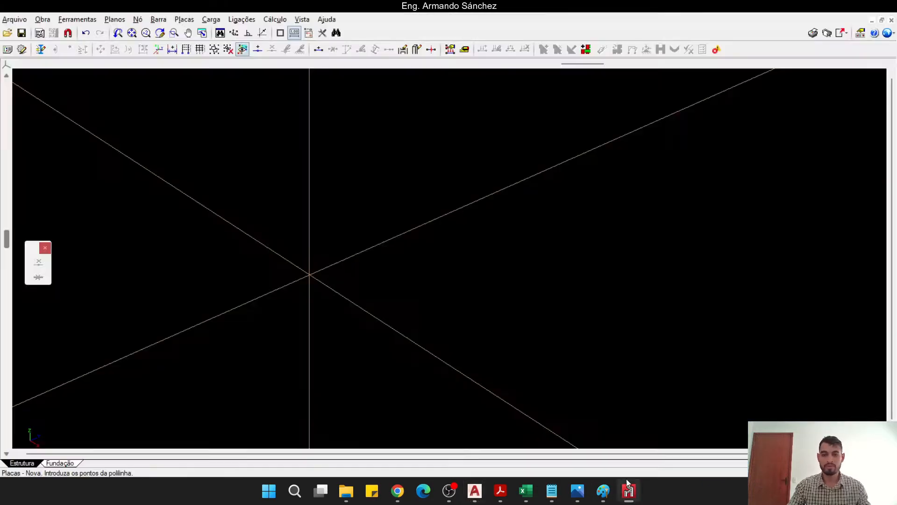
- Draw the pool's rectangular floor plate from the origin with sides of 5.14 m and 7.14 m
click(185, 19)
click(201, 33)
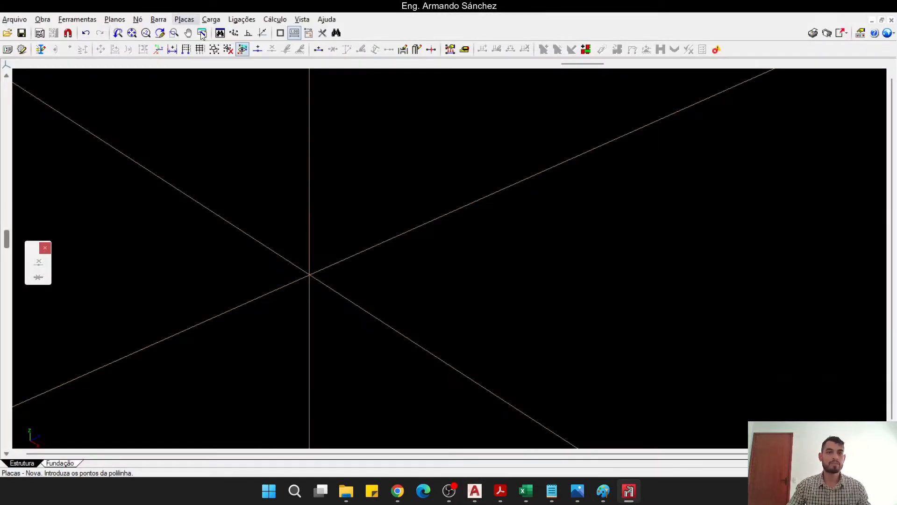
click(310, 274)
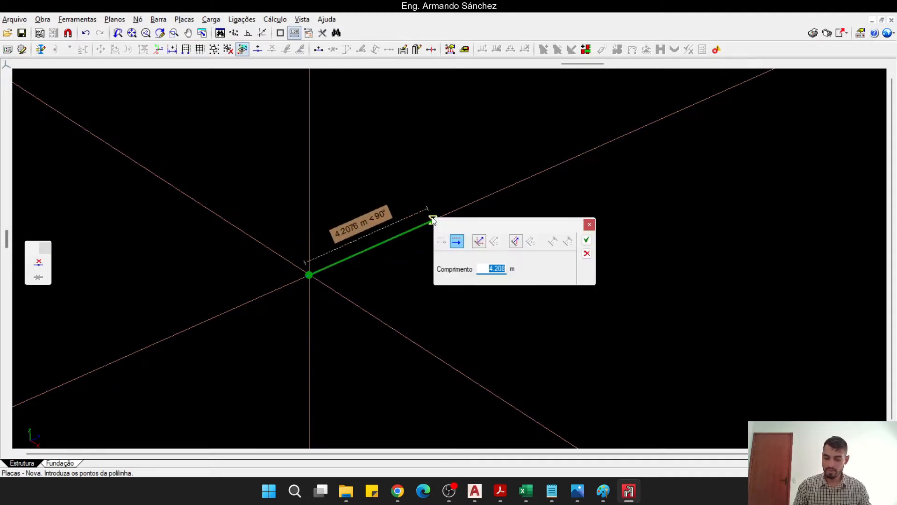
text(5.18)
key(Return)
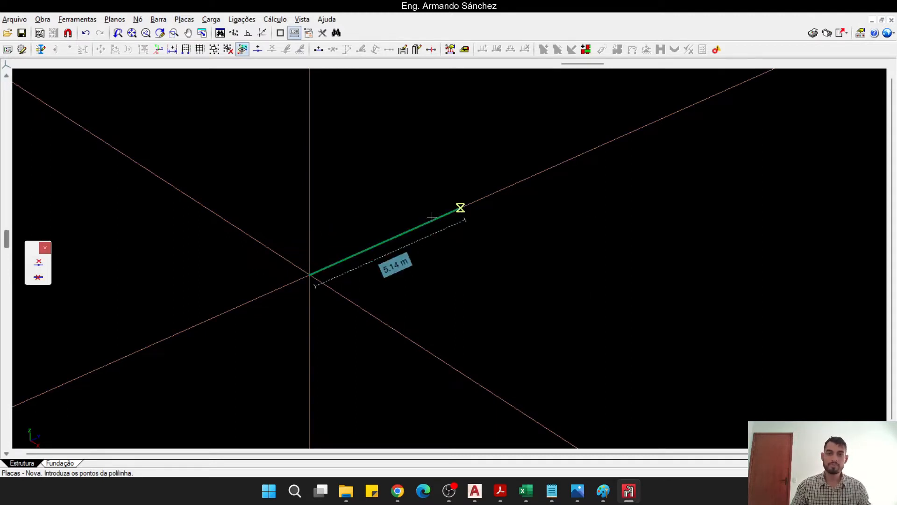
click(544, 259)
text(7.)
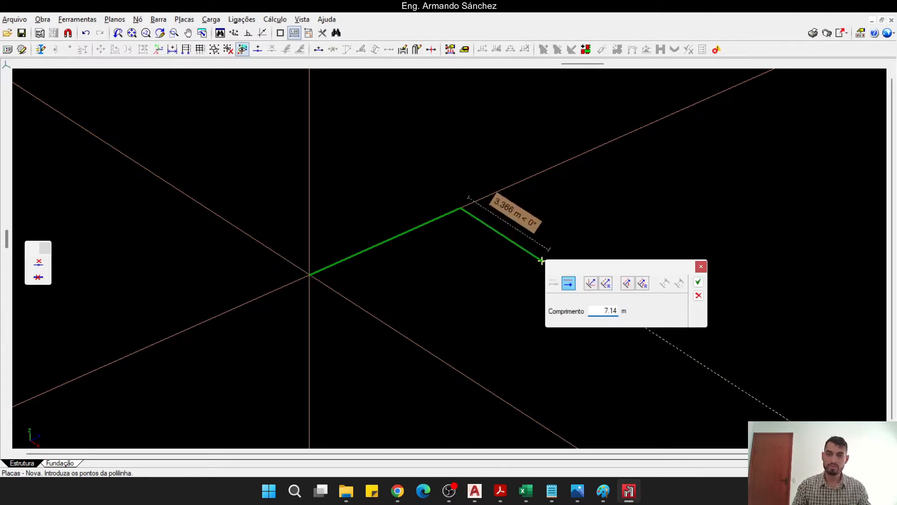
text(14)
key(Return)
scroll(497, 327, down, 2)
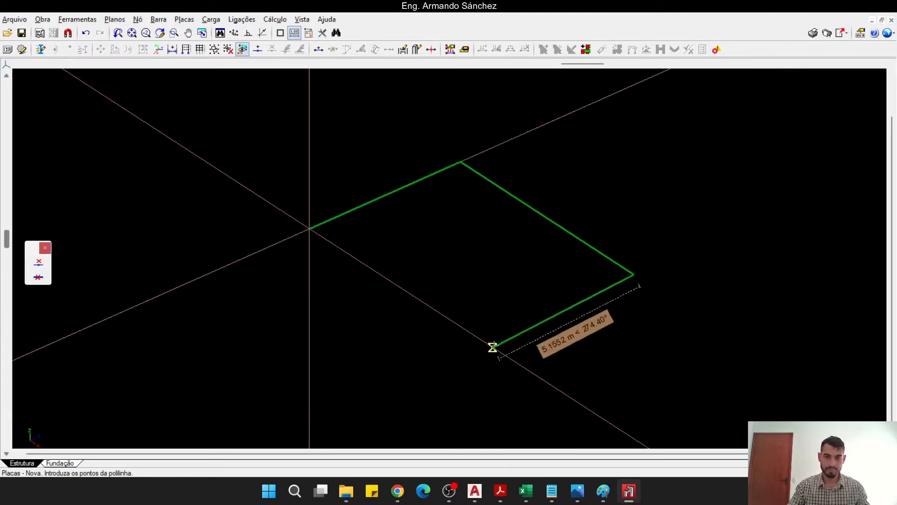
click(483, 340)
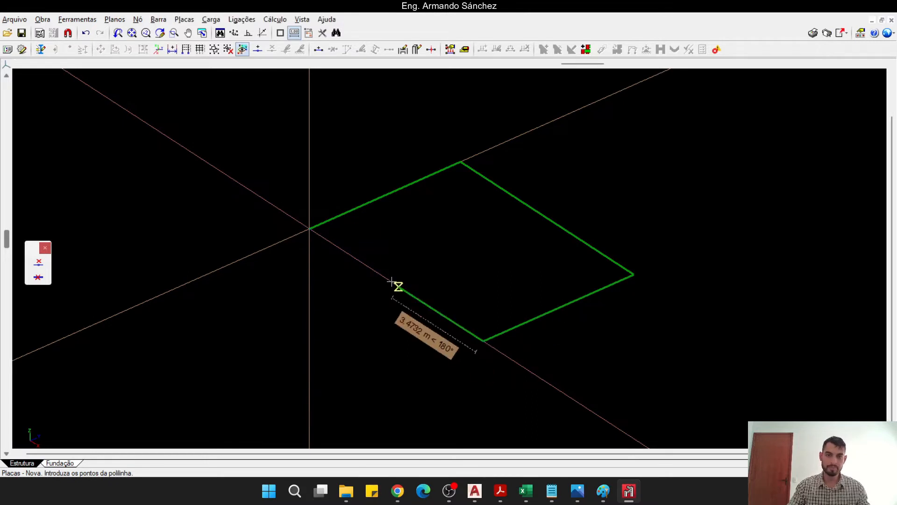
click(309, 228)
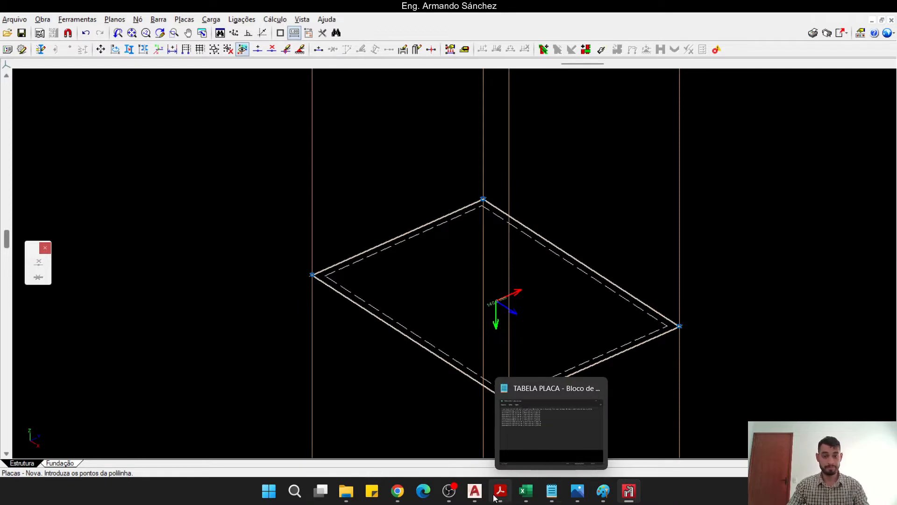
- Switch to the PISCINA drawing in AutoCAD and bring the pool section's side wall into view
click(475, 491)
key(Escape)
scroll(412, 285, down, 5)
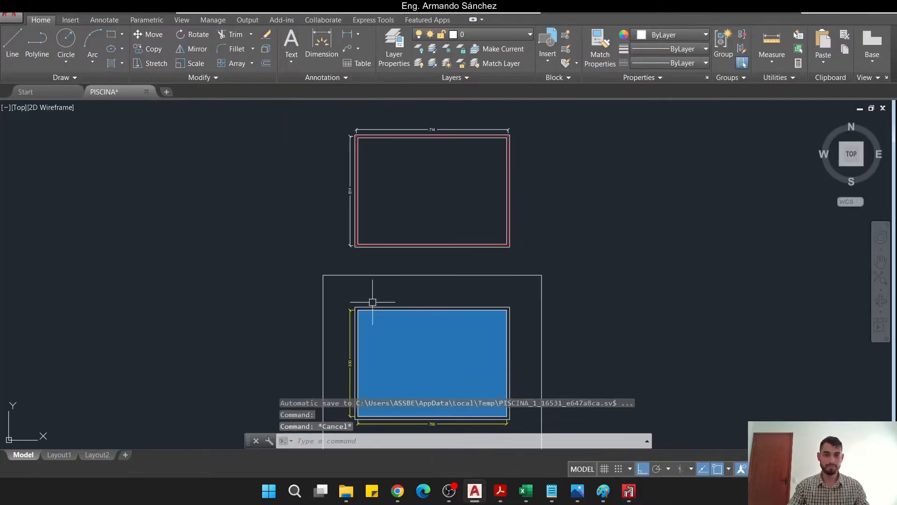
middle_drag(373, 302, 391, 214)
key(Escape)
key(Escape)
scroll(319, 301, up, 12)
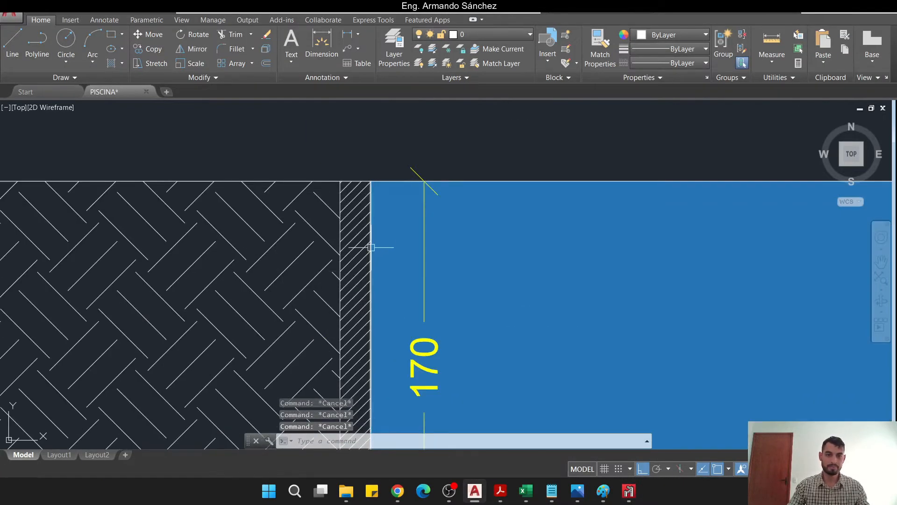
click(340, 222)
scroll(340, 222, down, 4)
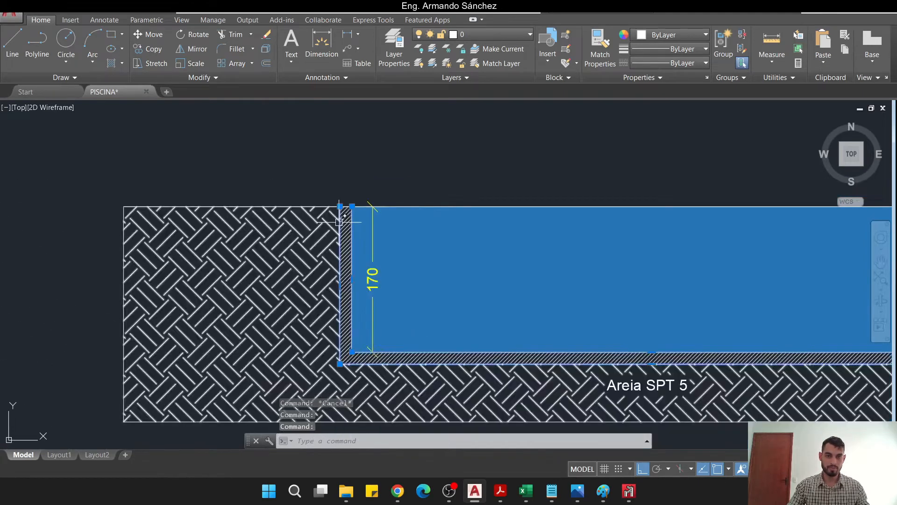
scroll(340, 222, down, 6)
scroll(348, 255, up, 2)
text(c)
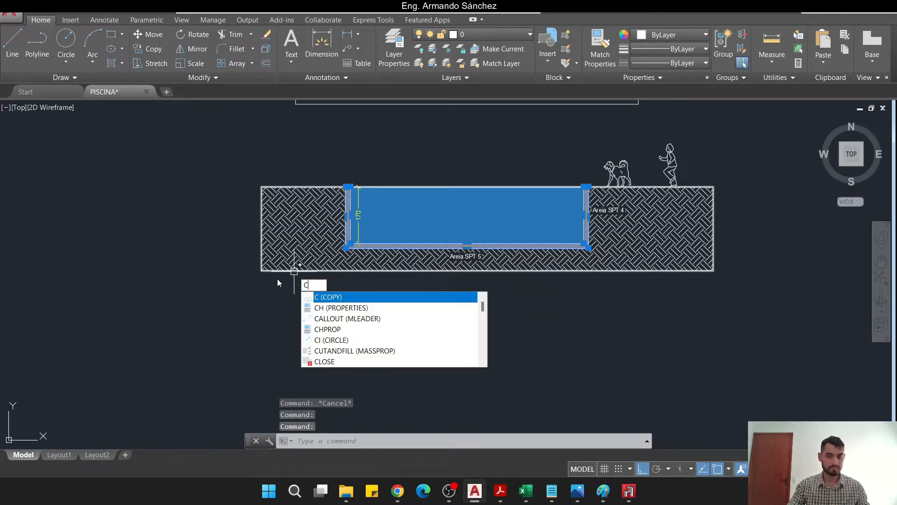
text(c)
key(Return)
middle_drag(216, 205, 210, 330)
key(Escape)
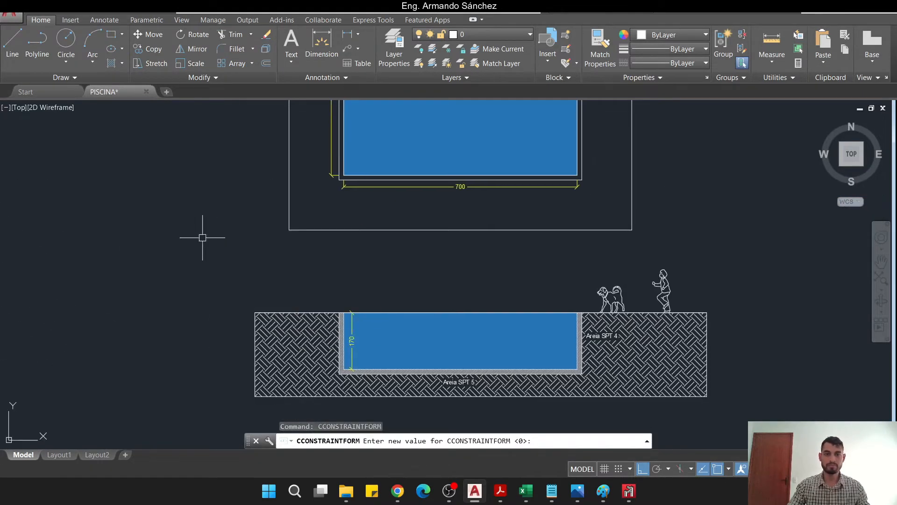
key(Escape)
key(Escape)
- Copy the section's inner and outer wall outlines to the free space above the dimensioned plan outline
scroll(344, 326, up, 3)
scroll(292, 260, up, 3)
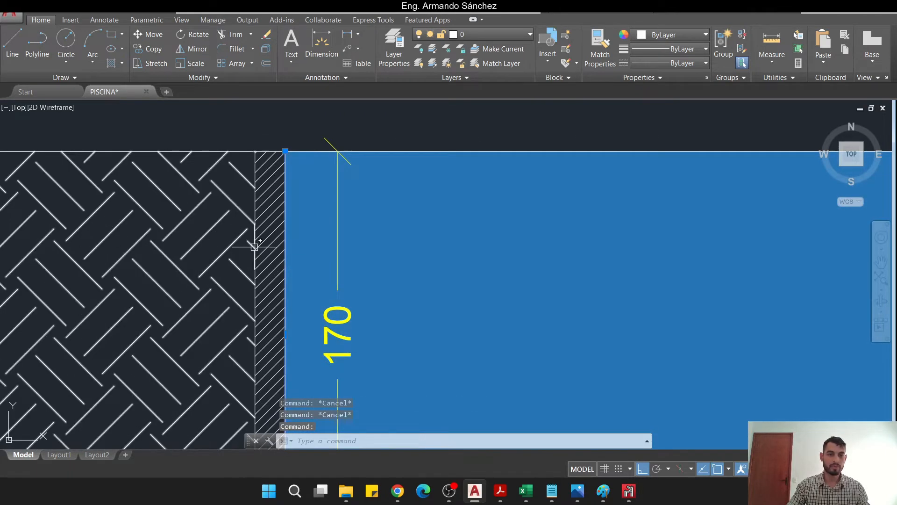
click(254, 238)
scroll(266, 296, down, 6)
text(c)
key(Return)
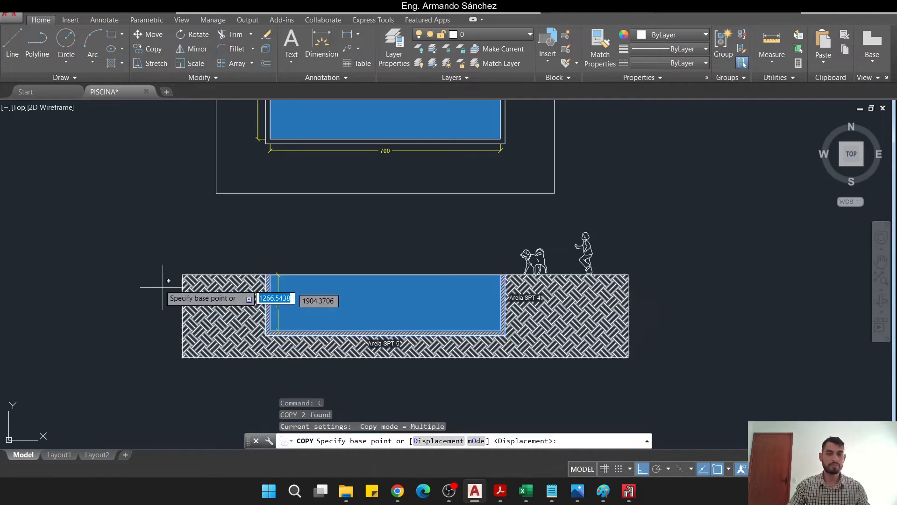
click(163, 287)
middle_drag(137, 197, 142, 365)
middle_drag(175, 161, 170, 370)
middle_drag(205, 224, 200, 343)
middle_drag(244, 192, 243, 330)
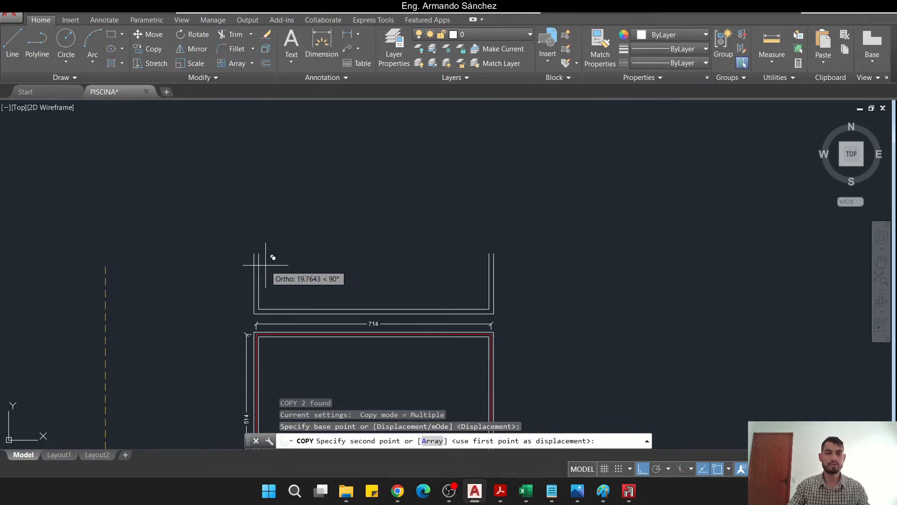
key(Escape)
- Offset the copied section's inner outline 0.07 outward to draw the centreline of the walls and floor
scroll(294, 259, up, 4)
text(o)
key(Return)
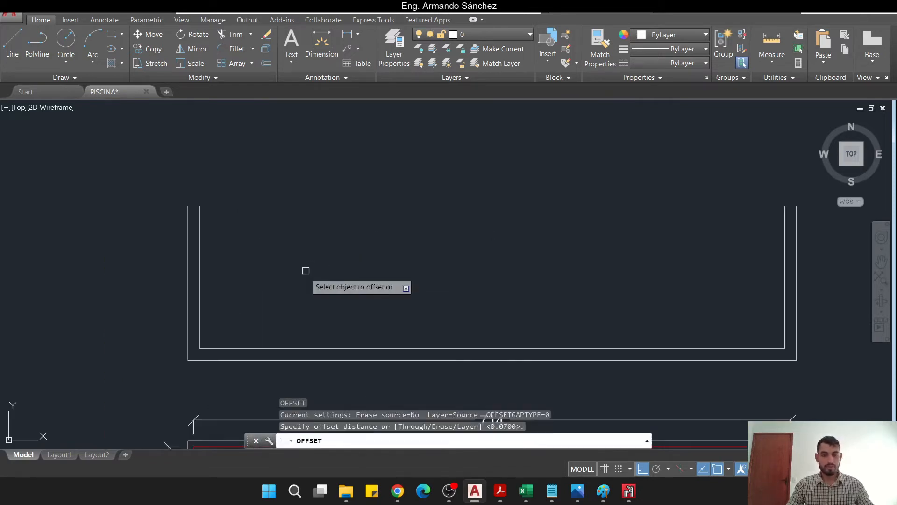
key(Return)
click(311, 348)
click(313, 353)
key(Escape)
- Set the section centreline's colour to red
scroll(312, 354, up, 3)
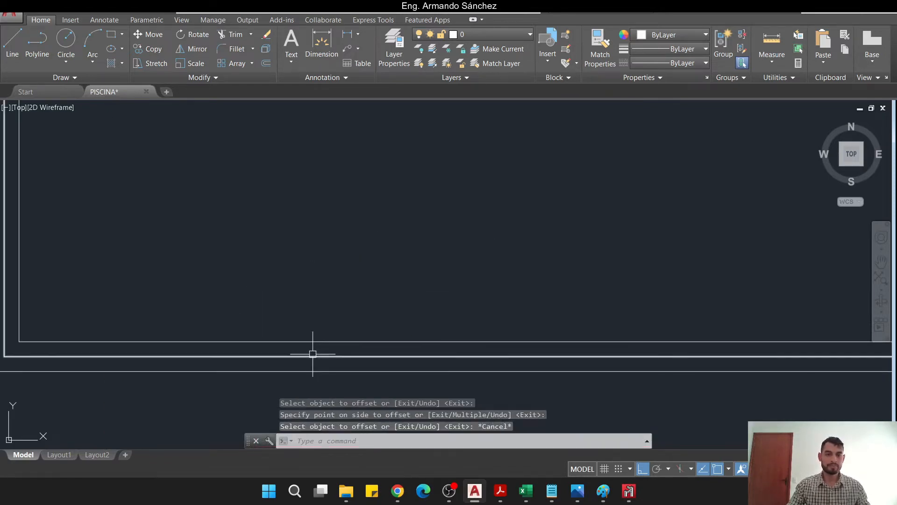
click(312, 354)
scroll(313, 354, down, 3)
click(673, 34)
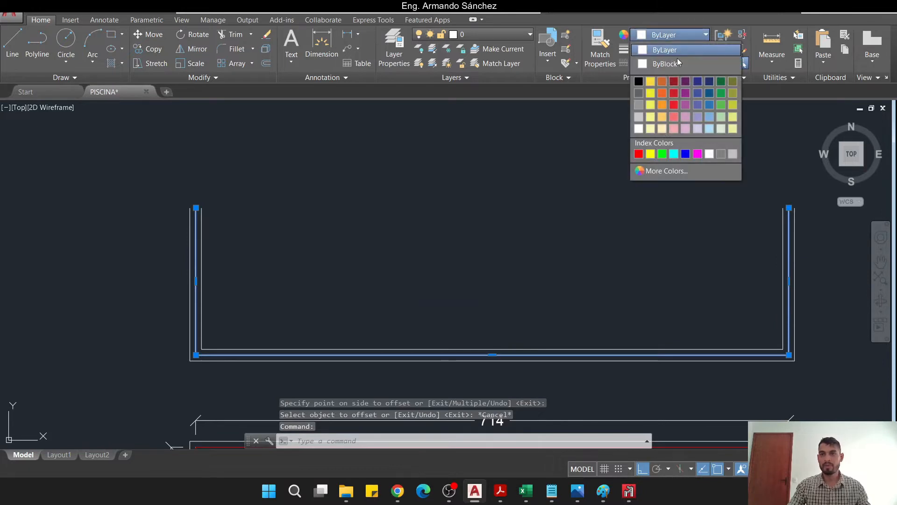
click(641, 153)
key(Escape)
- Dimension the height of the red section centreline from the wall top to the floor's centreline, placing the dimension outside the wall
click(322, 44)
scroll(183, 215, up, 5)
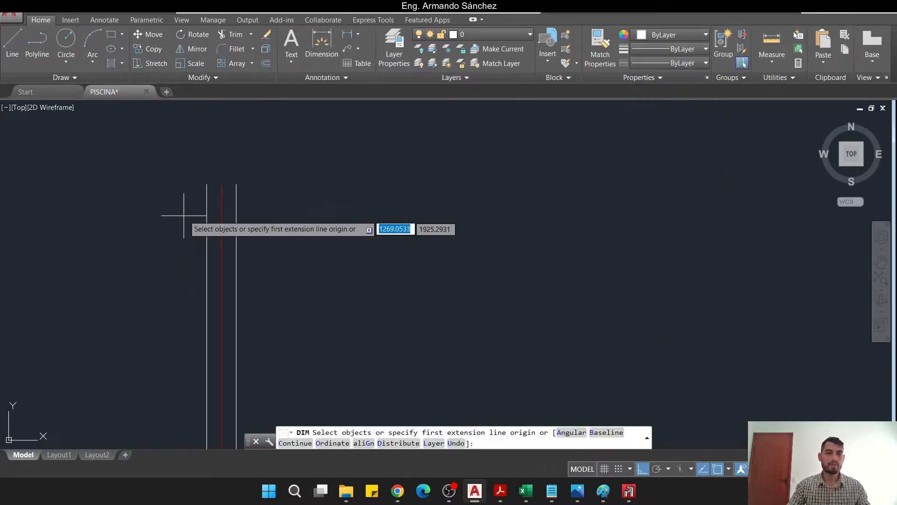
click(221, 183)
middle_drag(246, 313, 274, 120)
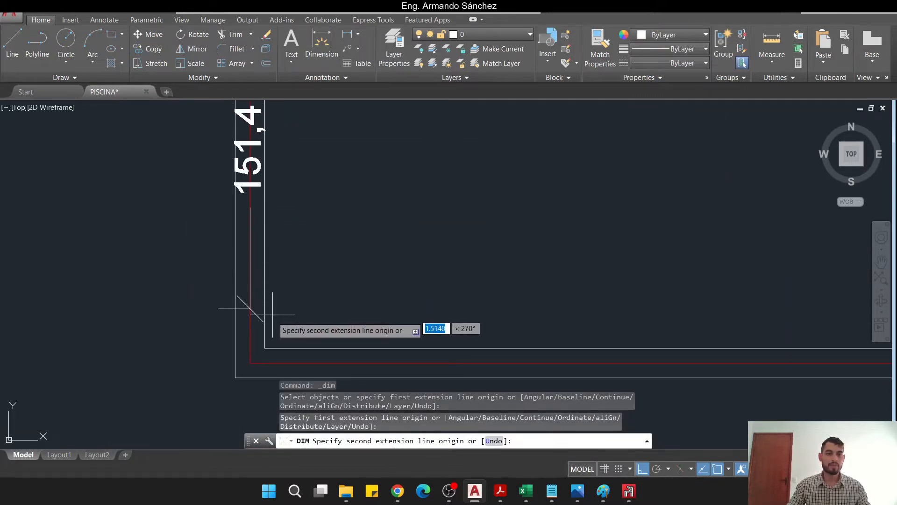
click(250, 363)
scroll(241, 327, down, 2)
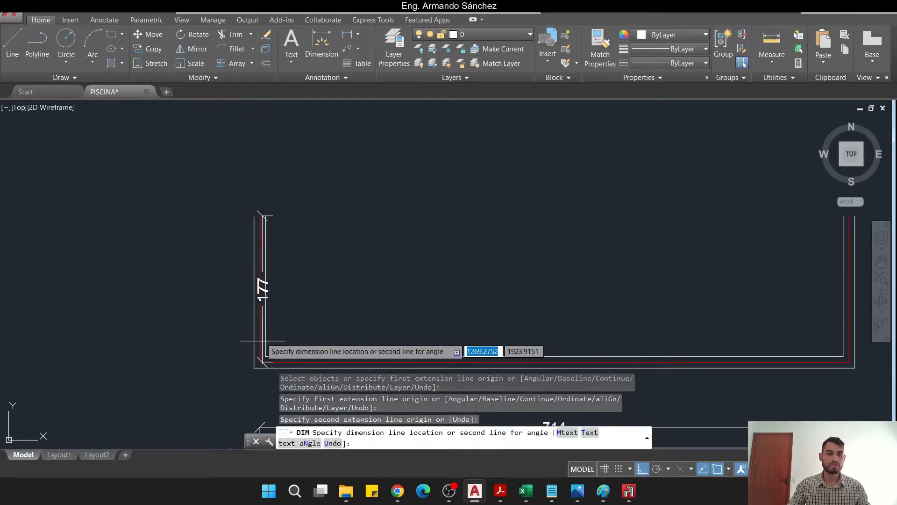
click(240, 318)
key(Escape)
middle_drag(333, 322, 320, 300)
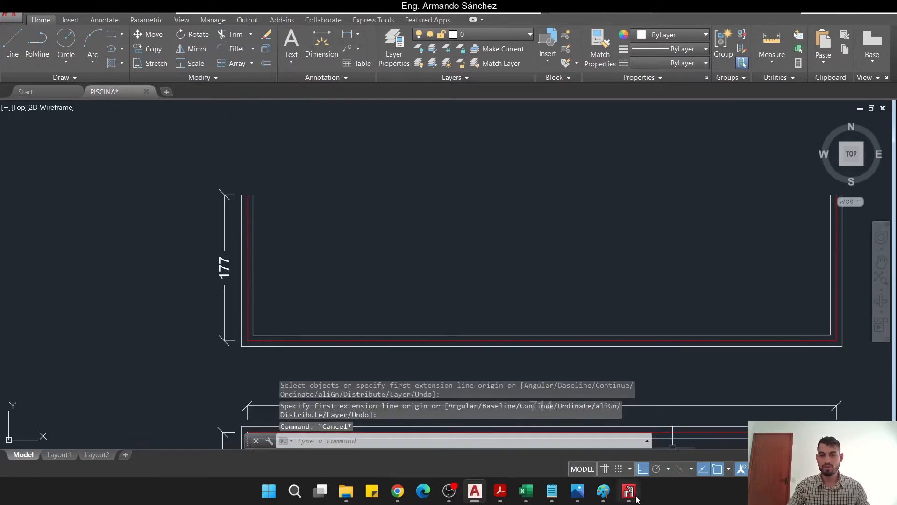
- Switch to CYPE 3D and draw a 1.77 m high vertical wall plate on the floor's 5.14 m side at the origin
click(628, 491)
scroll(301, 195, up, 1)
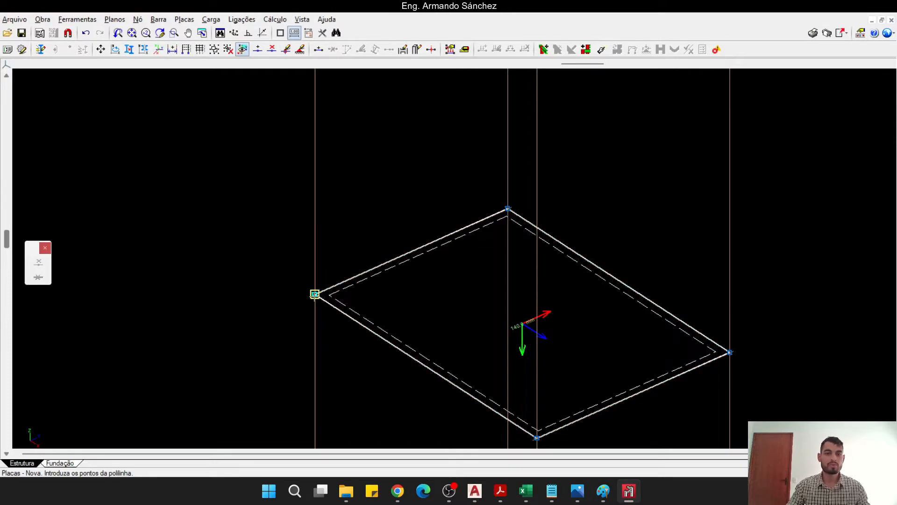
click(315, 294)
text(1.)
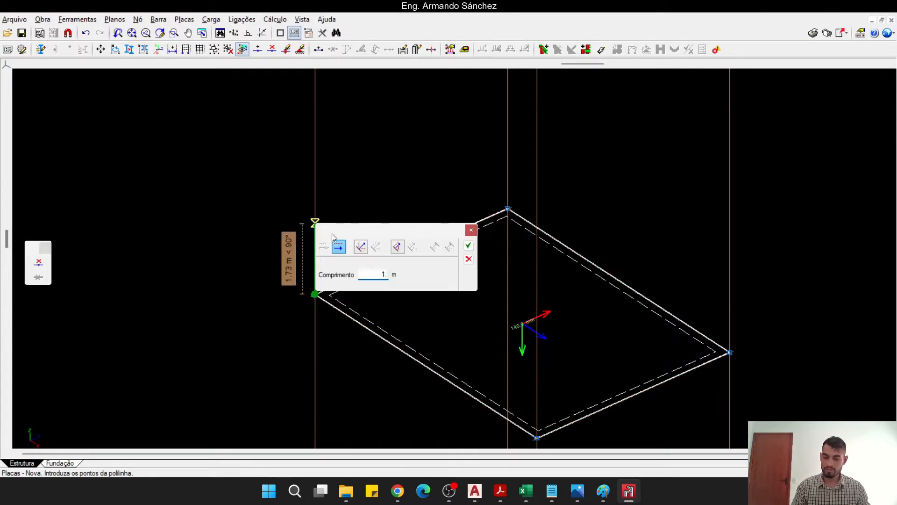
text(77)
key(Return)
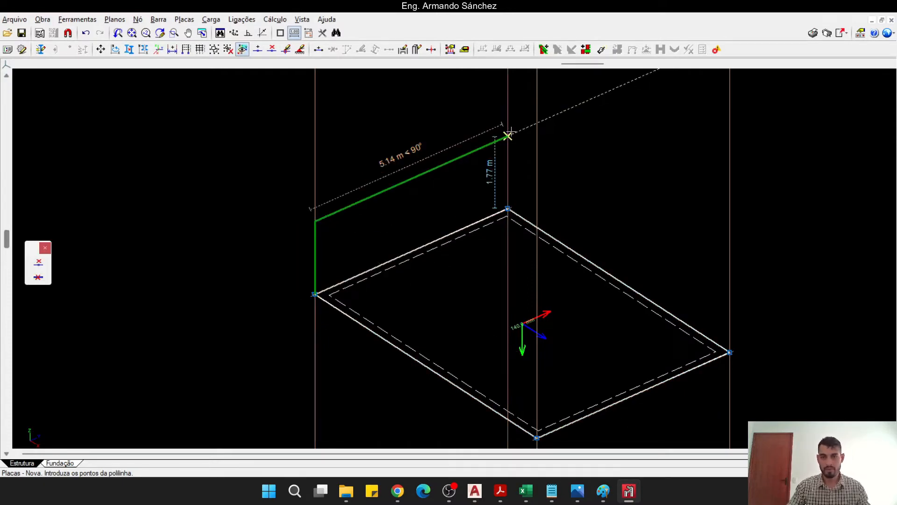
click(510, 134)
click(508, 208)
right_click(464, 223)
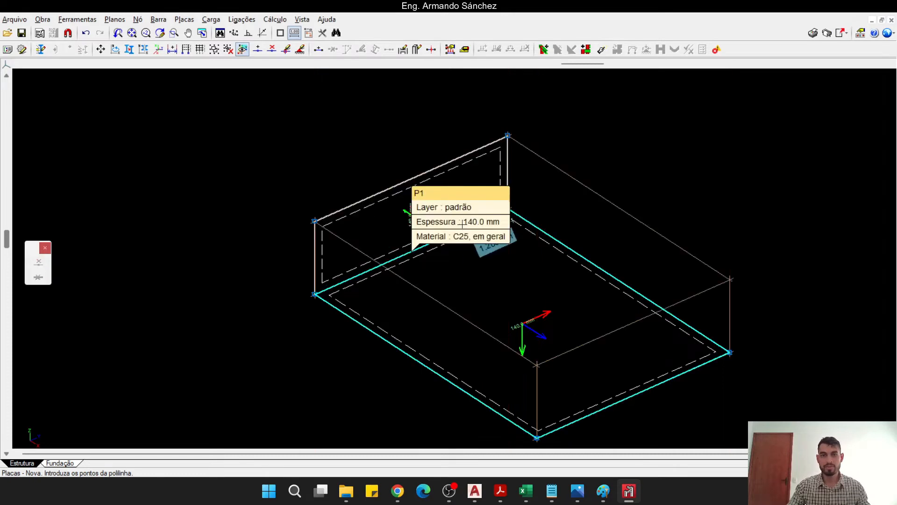
- Draw the adjoining wall plate along the floor's 7.14 m side away from the origin, level with the first wall's top
click(507, 135)
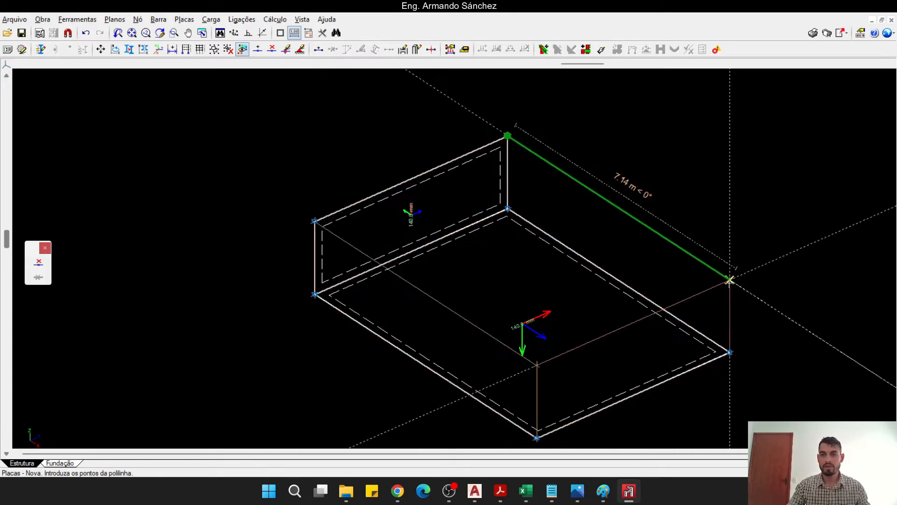
click(729, 279)
click(729, 352)
click(508, 209)
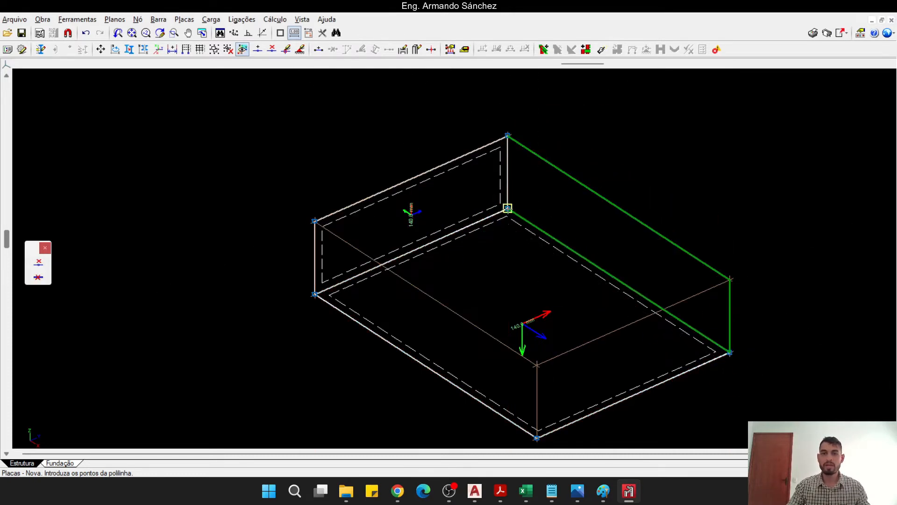
right_click(508, 209)
- Draw the wall plate on the 5.14 m side opposite the first wall, level with the existing wall tops
middle_drag(581, 266, 505, 143)
scroll(504, 143, up, 1)
click(674, 157)
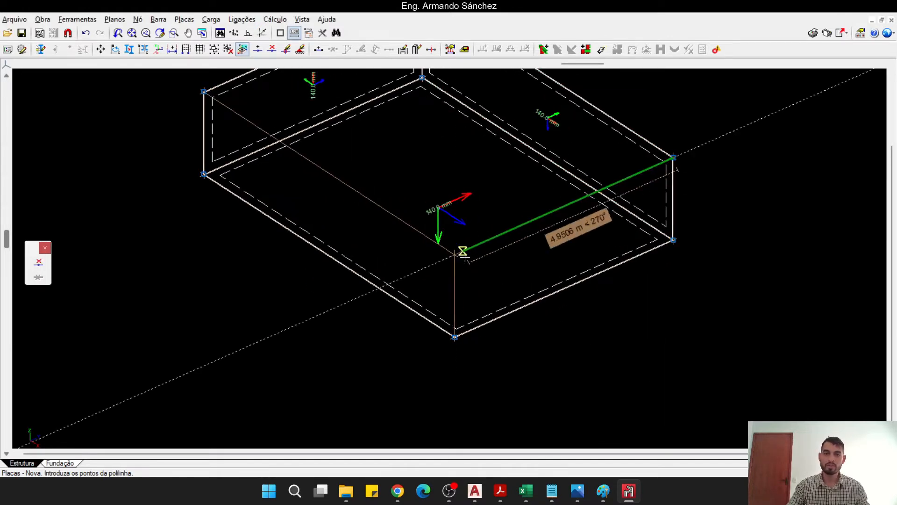
click(456, 254)
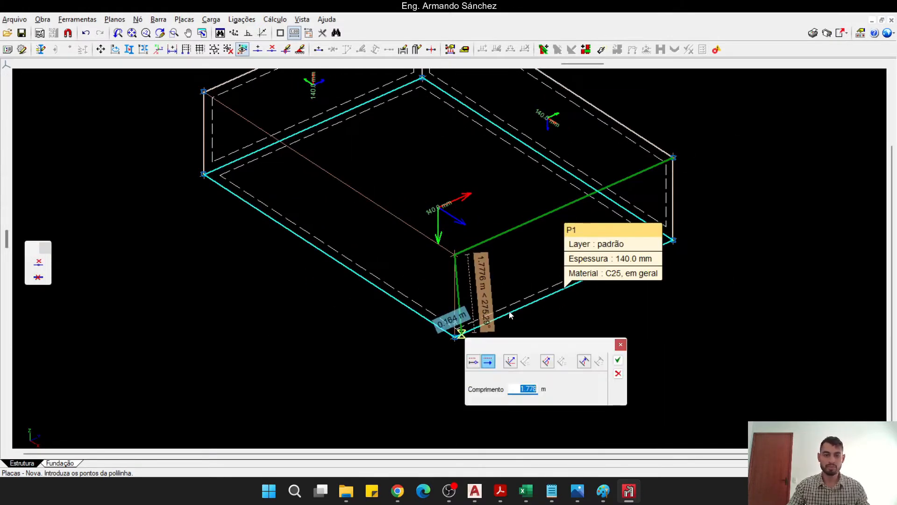
click(455, 336)
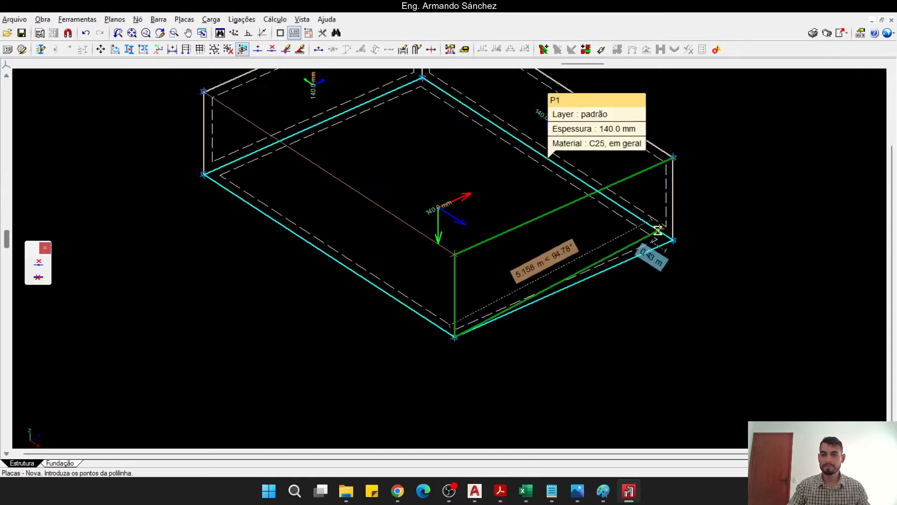
click(673, 240)
right_click(673, 239)
- Close the pool with a wall plate along the remaining 7.14 m side, joining the tops of the two short walls
middle_drag(282, 155, 361, 201)
scroll(362, 202, up, 1)
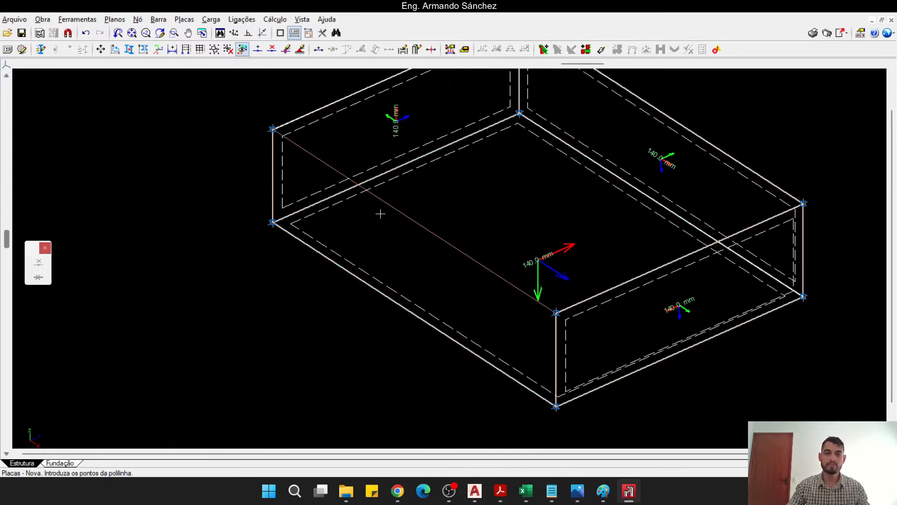
click(272, 129)
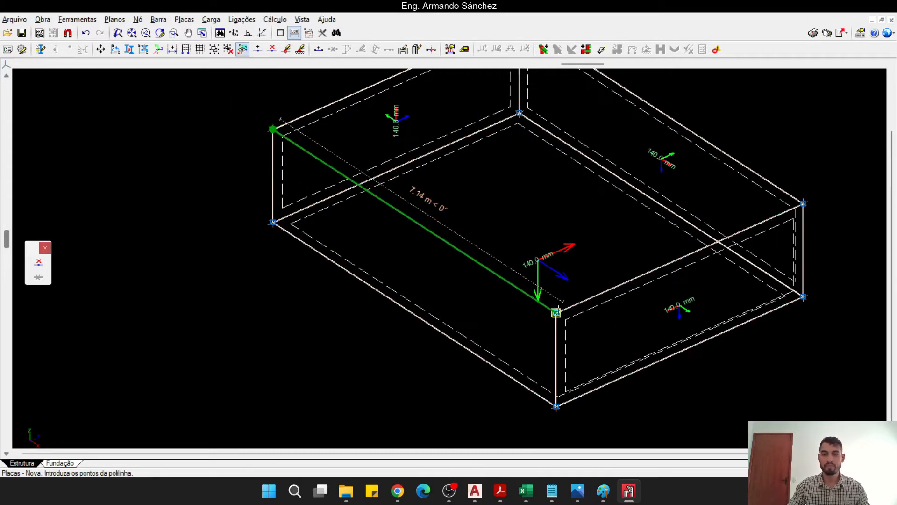
click(556, 312)
click(556, 406)
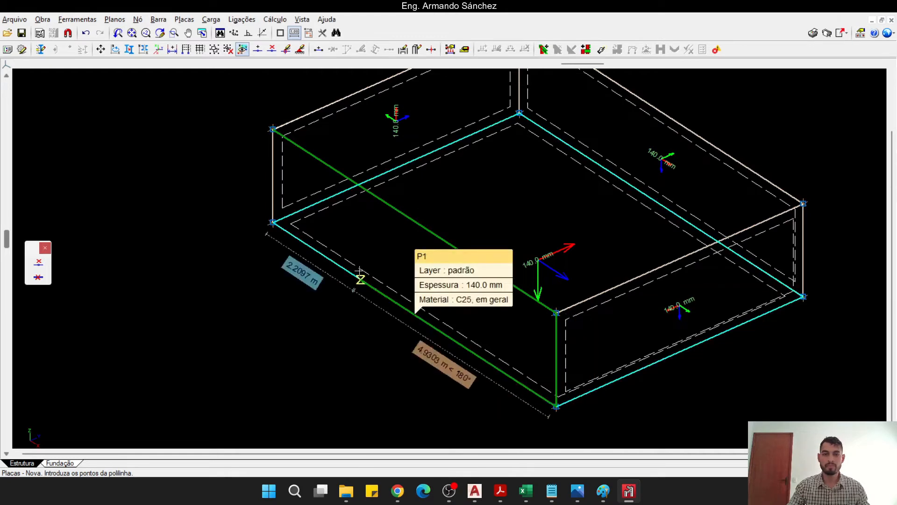
click(272, 221)
right_click(273, 221)
middle_drag(479, 286, 417, 293)
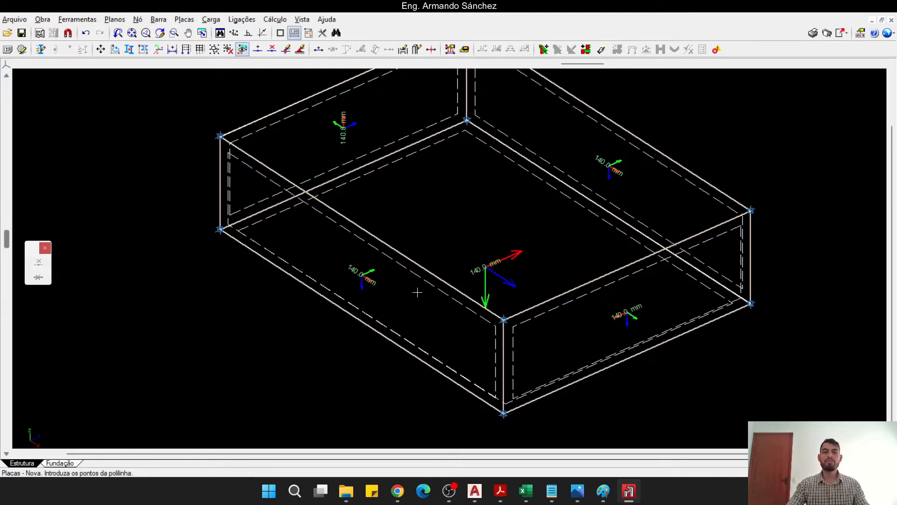
middle_drag(458, 247, 405, 264)
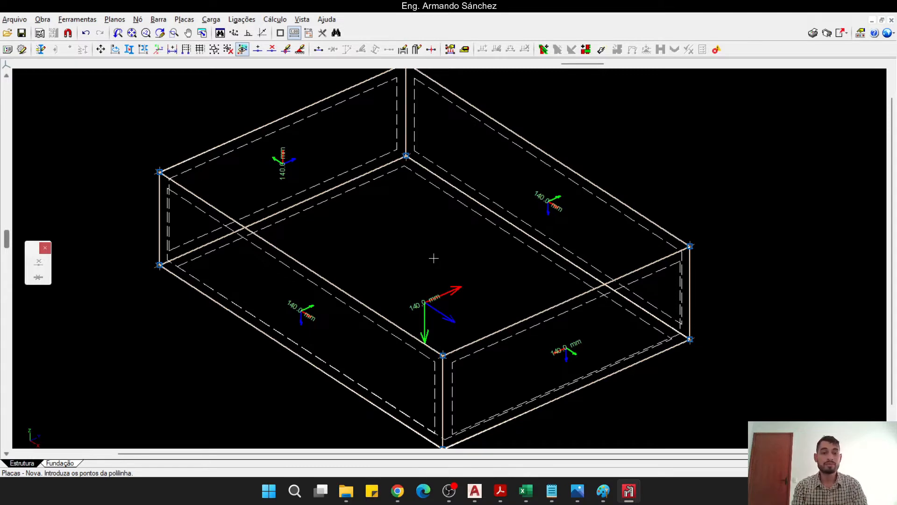
middle_drag(407, 251, 429, 230)
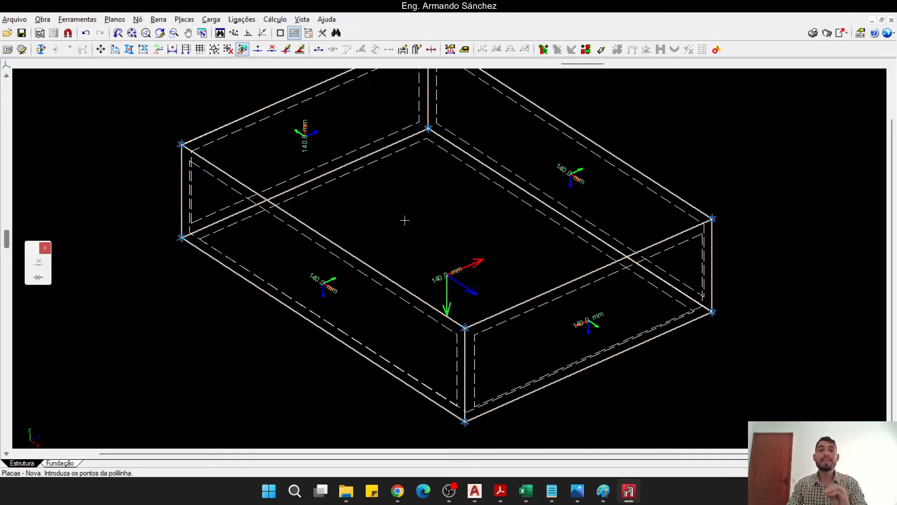
middle_drag(404, 222, 411, 228)
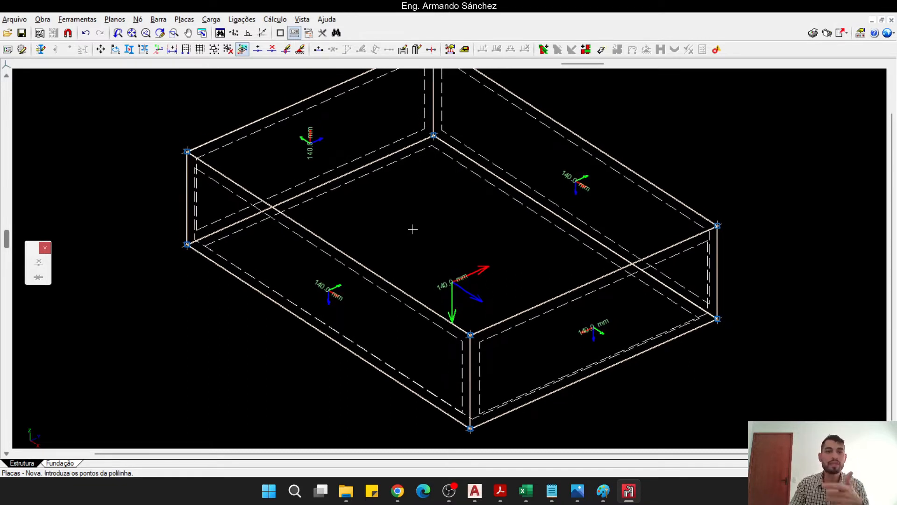
middle_drag(383, 192, 412, 202)
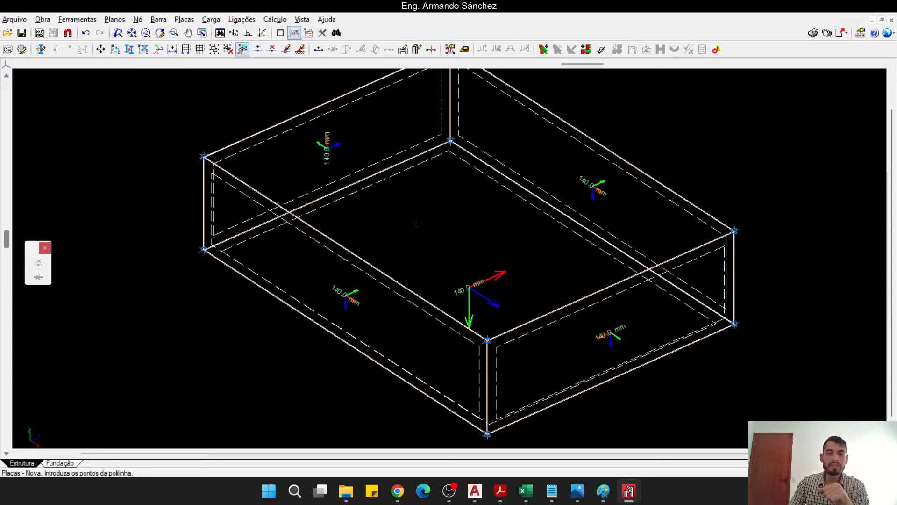
middle_drag(417, 222, 396, 238)
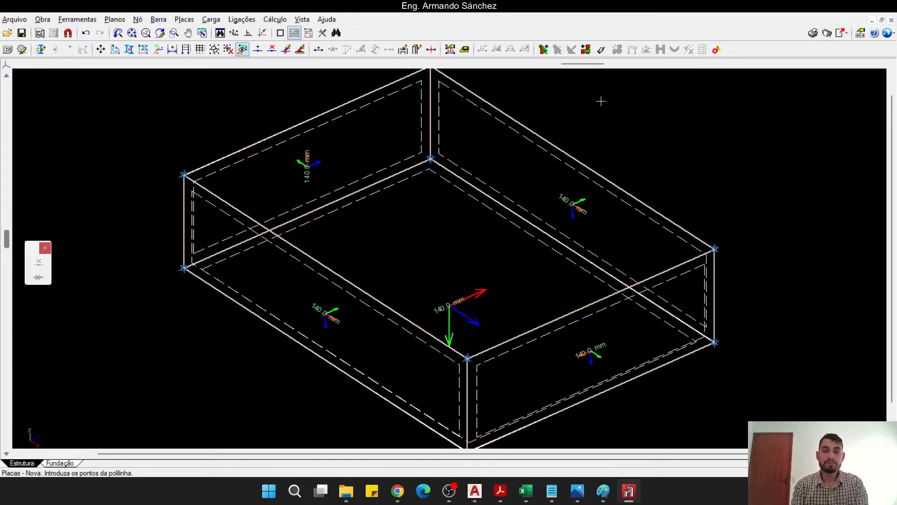
- Define the local X axis of the rear 5.14 m wall plate parallel to its horizontal edges, with its blue axis pointing up
click(182, 21)
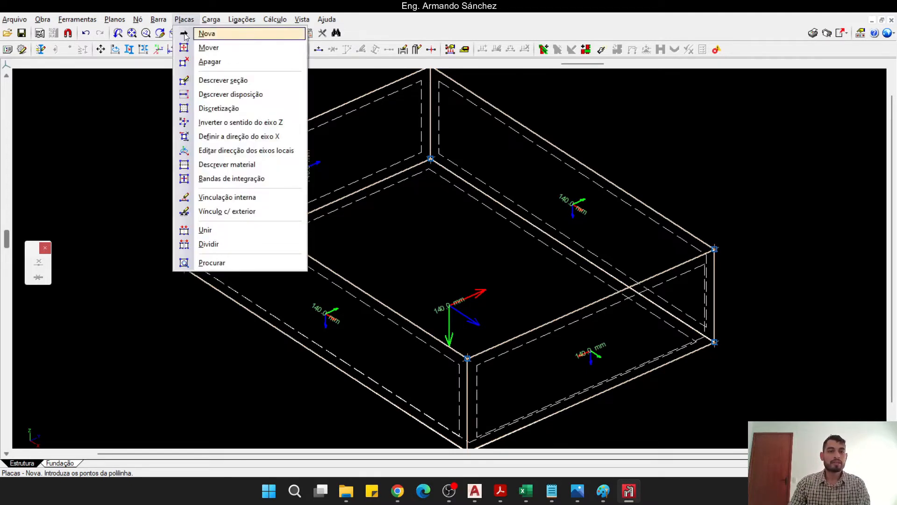
click(228, 139)
middle_drag(345, 174, 402, 193)
scroll(352, 186, up, 1)
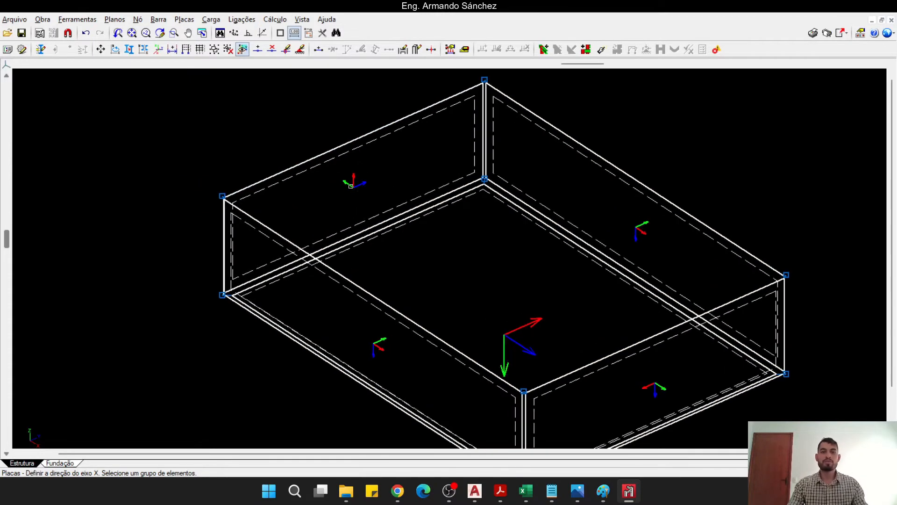
scroll(332, 191, up, 2)
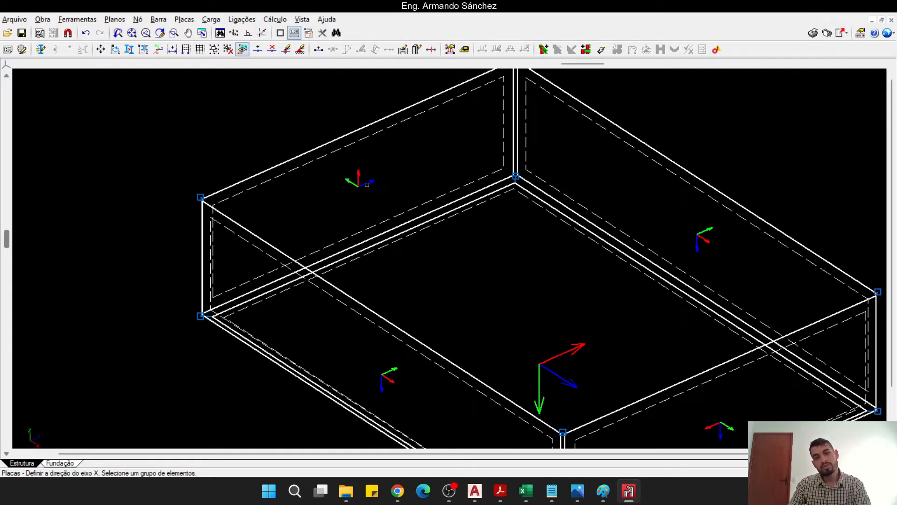
click(375, 130)
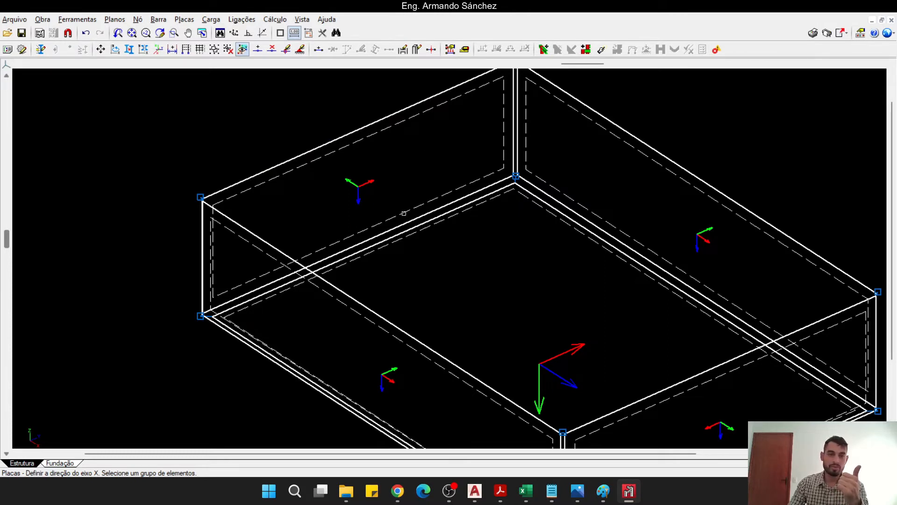
click(398, 229)
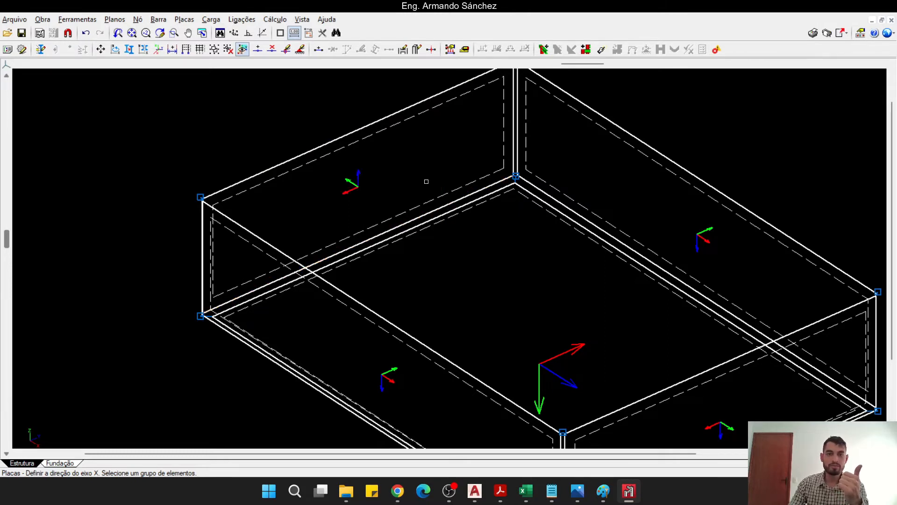
- Set the local X axis of the rear 7.14 m wall plate along its bottom edge, with its blue axis pointing up
scroll(360, 185, up, 1)
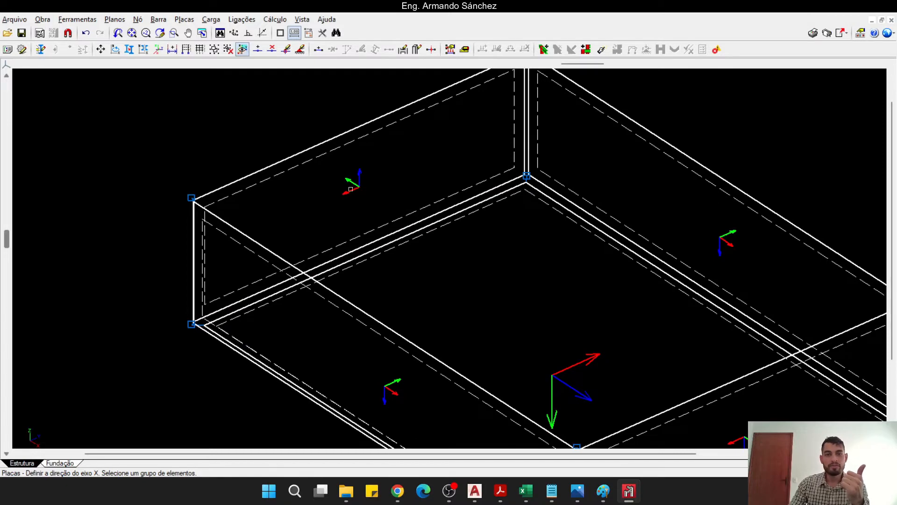
middle_drag(407, 167, 319, 168)
middle_drag(549, 200, 518, 194)
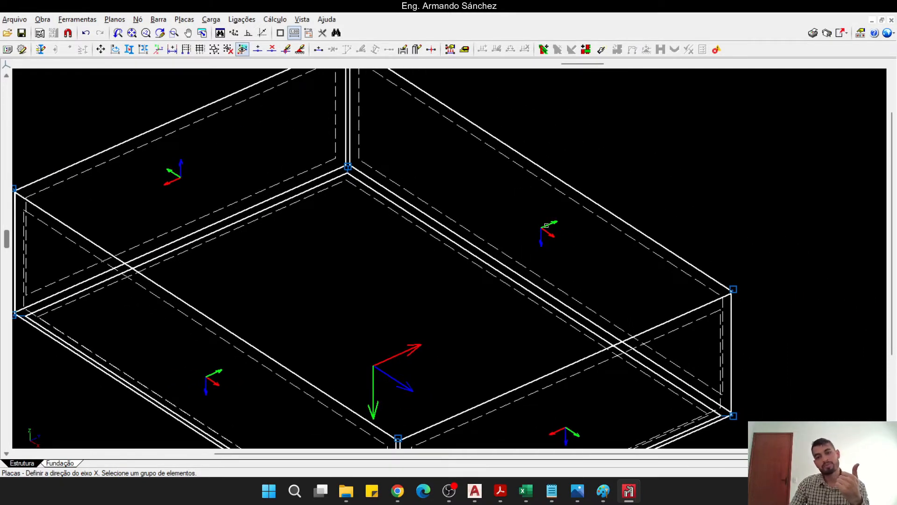
middle_drag(567, 242, 533, 236)
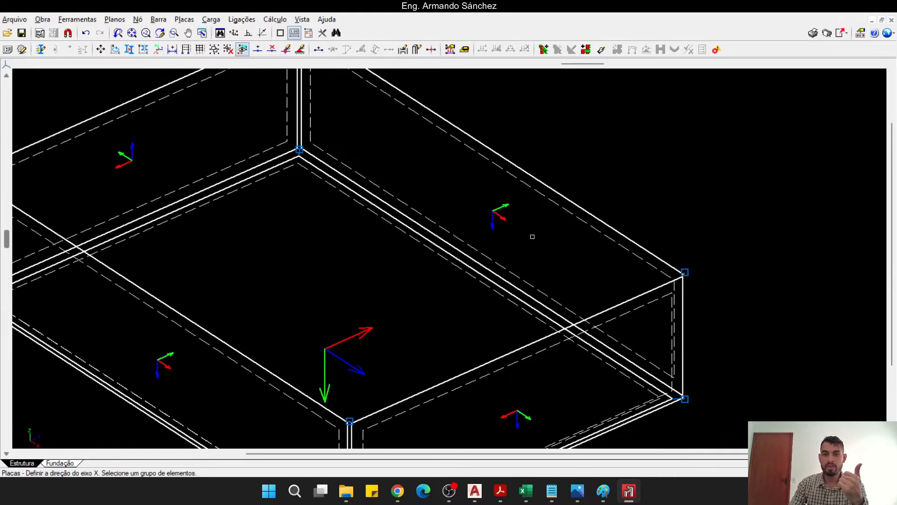
click(503, 276)
right_click(524, 248)
- Set the local X axis of the front 5.14 m wall plate along its bottom edge, with its blue axis pointing up
middle_drag(499, 264, 537, 117)
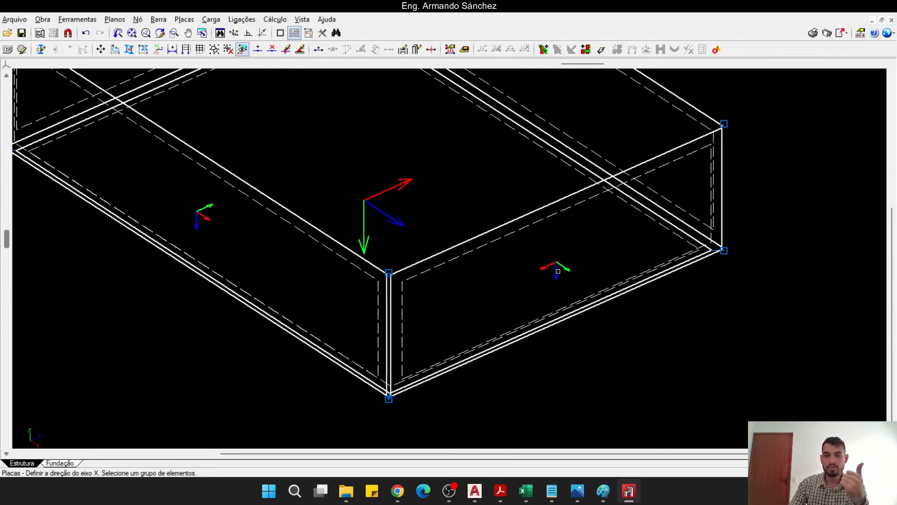
click(462, 373)
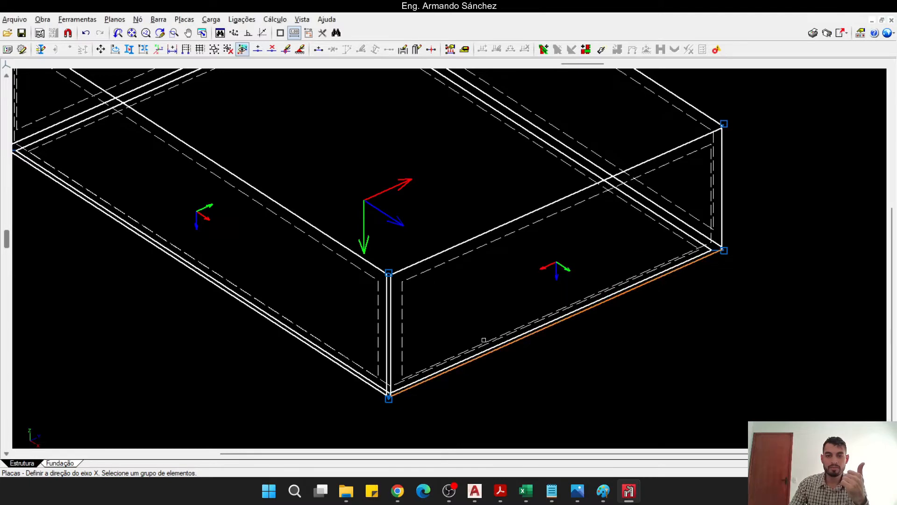
right_click(494, 334)
- Set the local X axis of the front 7.14 m wall plate along its bottom edge, with its blue axis pointing up
middle_drag(441, 313, 619, 350)
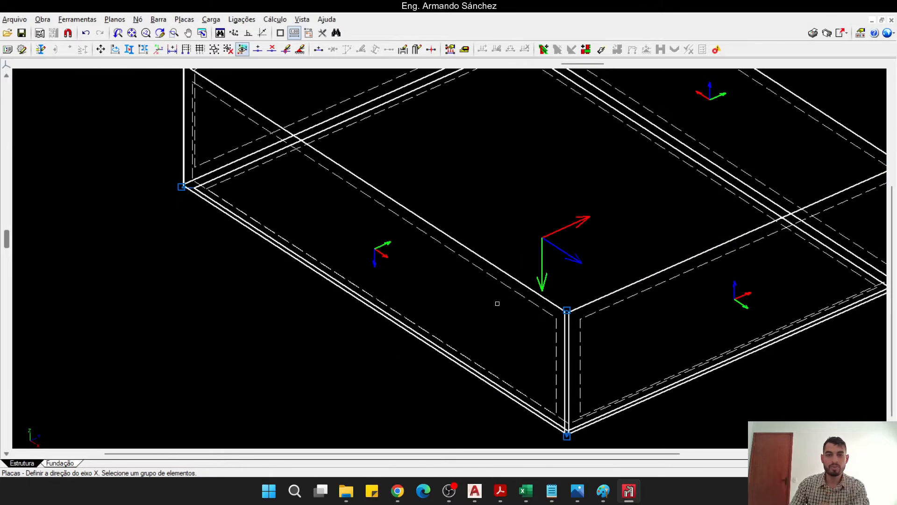
middle_drag(497, 304, 499, 324)
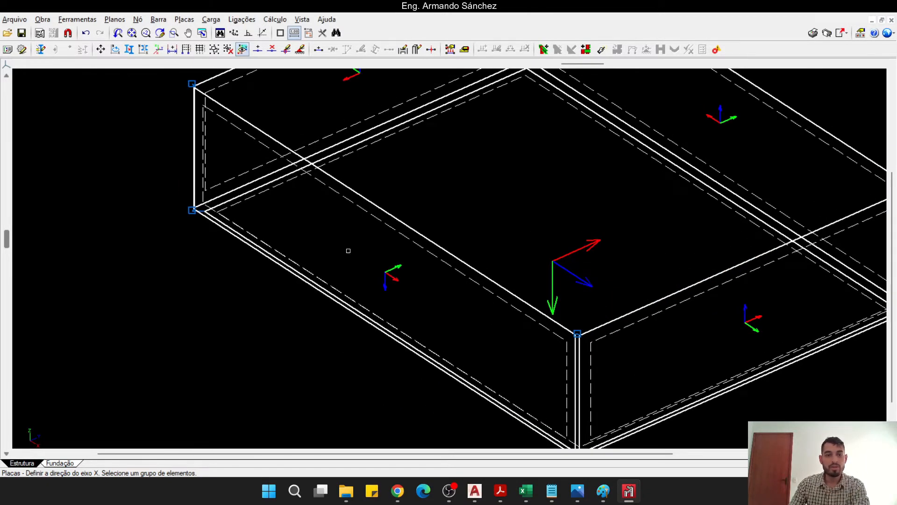
middle_drag(364, 267, 362, 257)
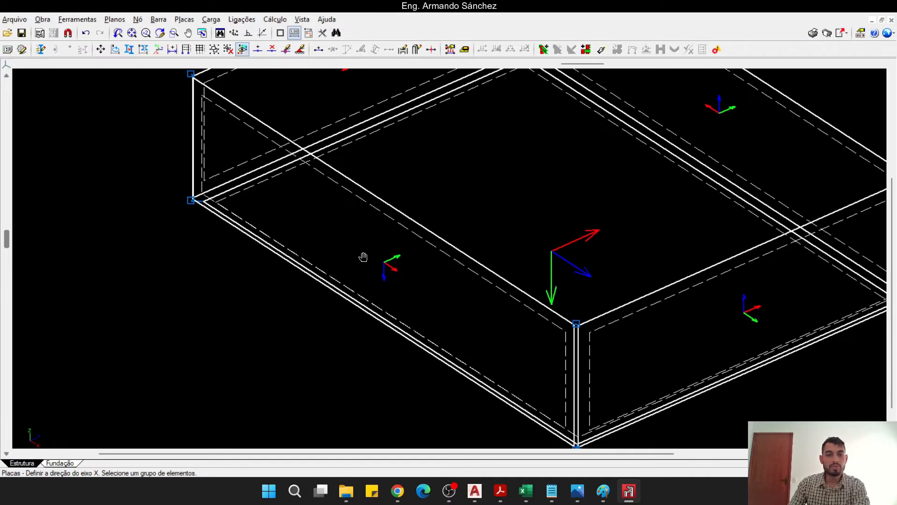
click(343, 297)
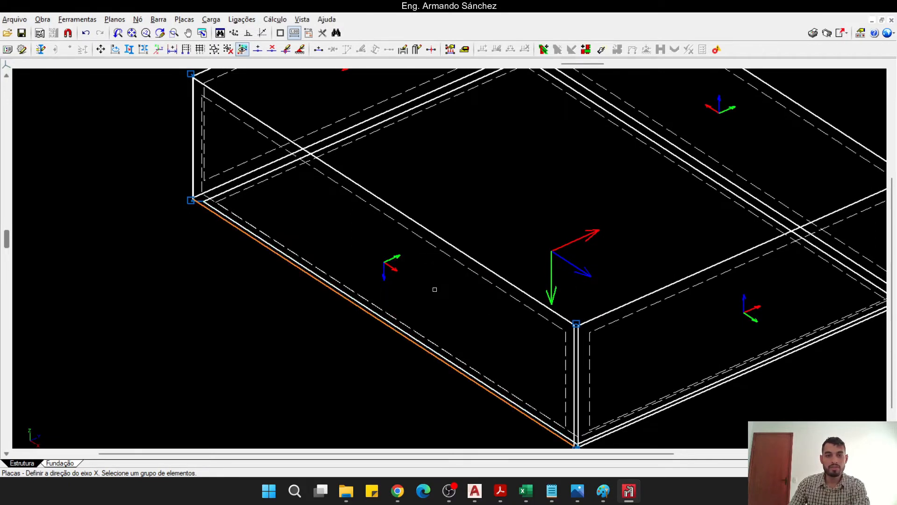
click(435, 292)
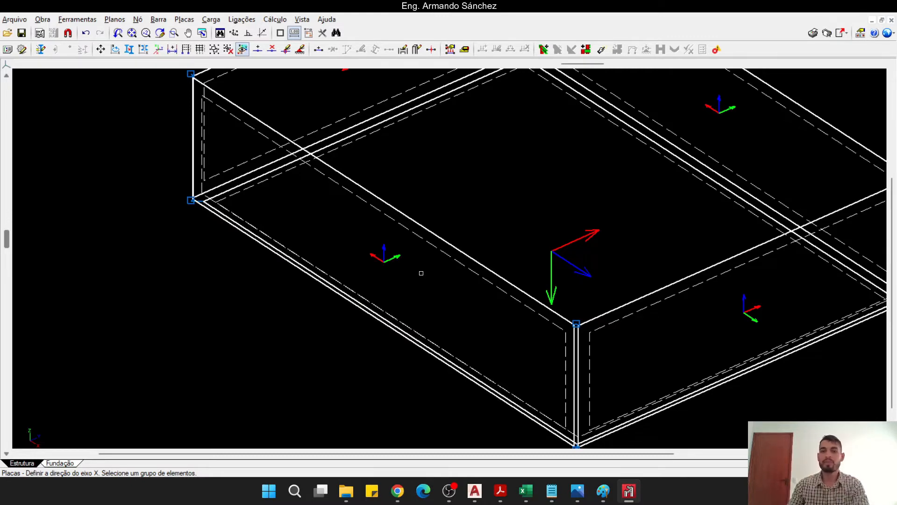
- Define the floor plate's local X axis direction parallel to its 7.14 m side
middle_drag(526, 242, 497, 260)
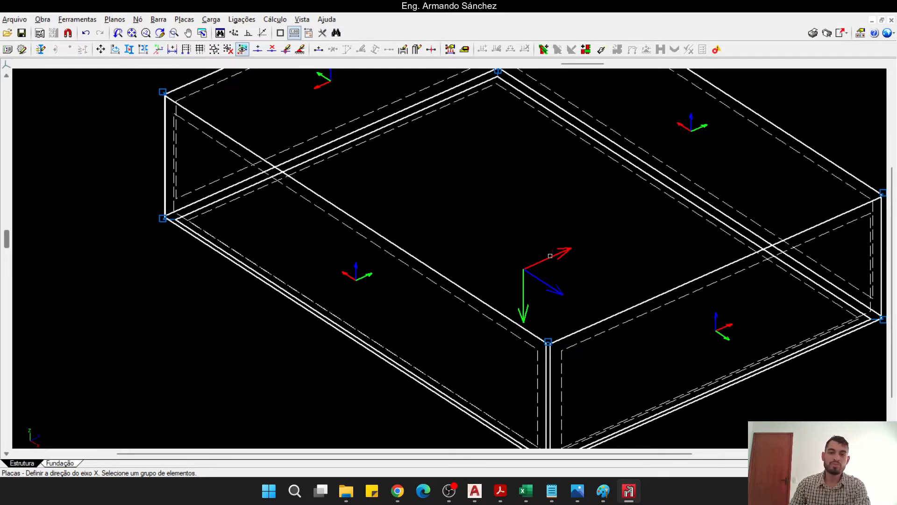
middle_drag(551, 255, 530, 268)
middle_drag(525, 232, 529, 266)
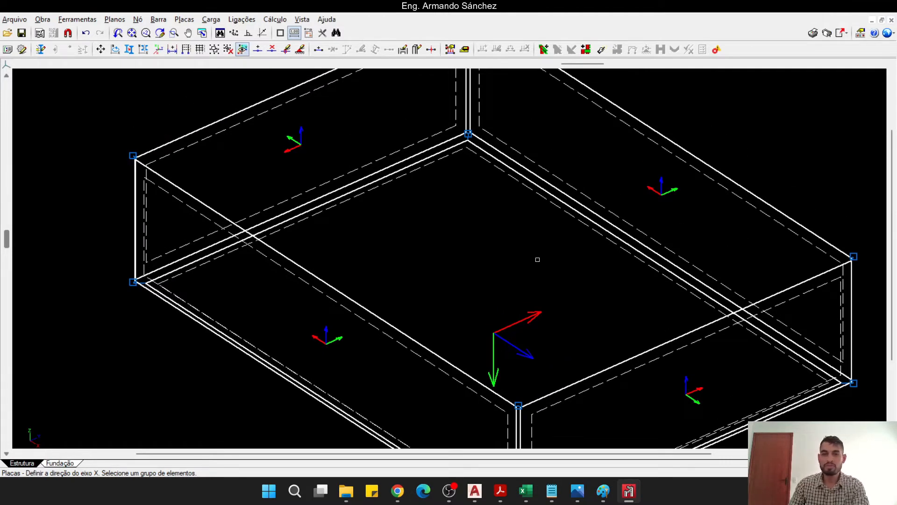
click(531, 190)
middle_drag(490, 260, 497, 219)
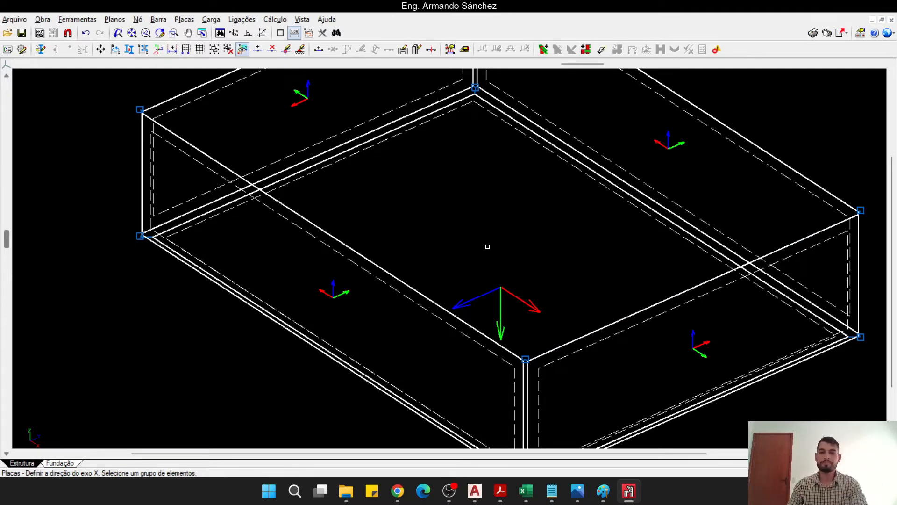
- Invert the local Z axis of the front 7.14 m wall plate so that it points outward from the pool
middle_drag(574, 253, 500, 242)
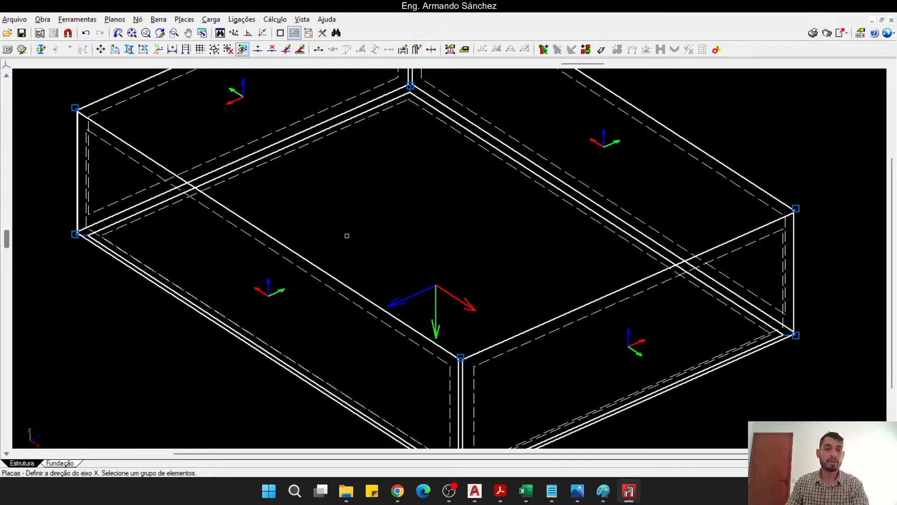
middle_drag(364, 184, 434, 280)
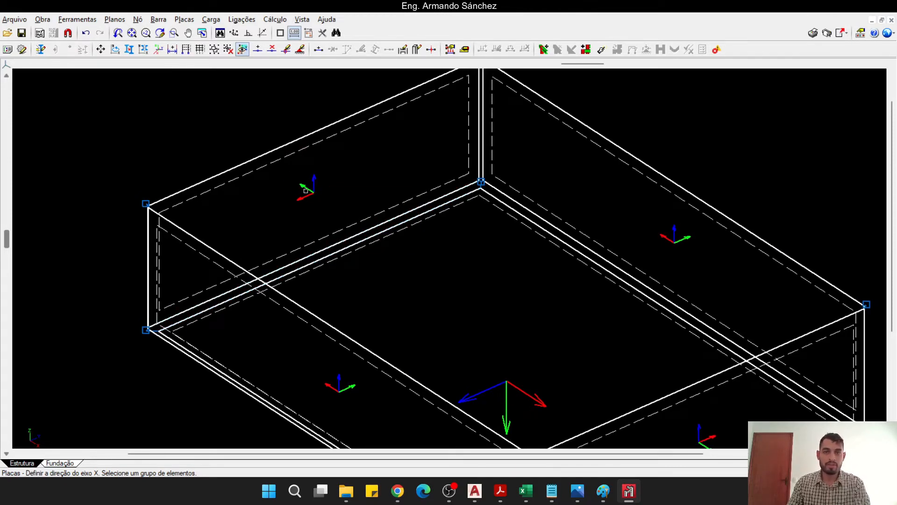
middle_drag(438, 227, 293, 151)
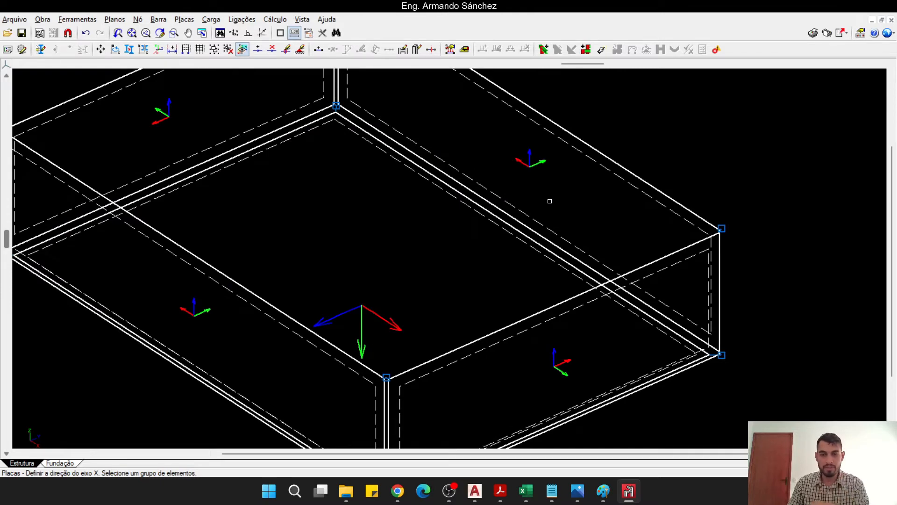
middle_drag(550, 201, 548, 138)
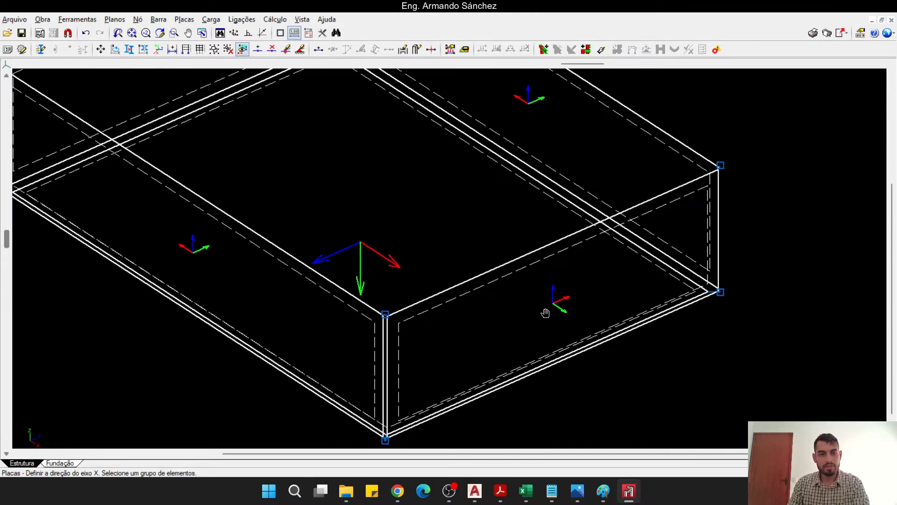
middle_drag(546, 314, 565, 316)
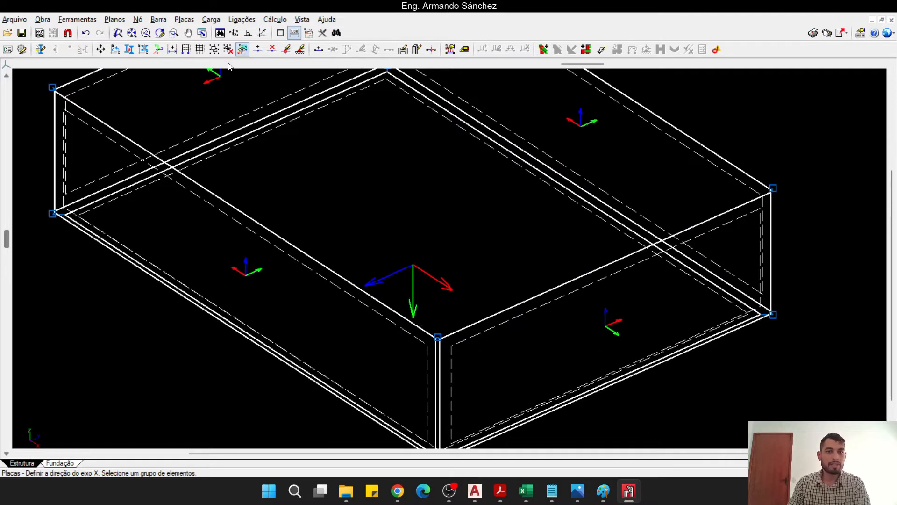
click(184, 19)
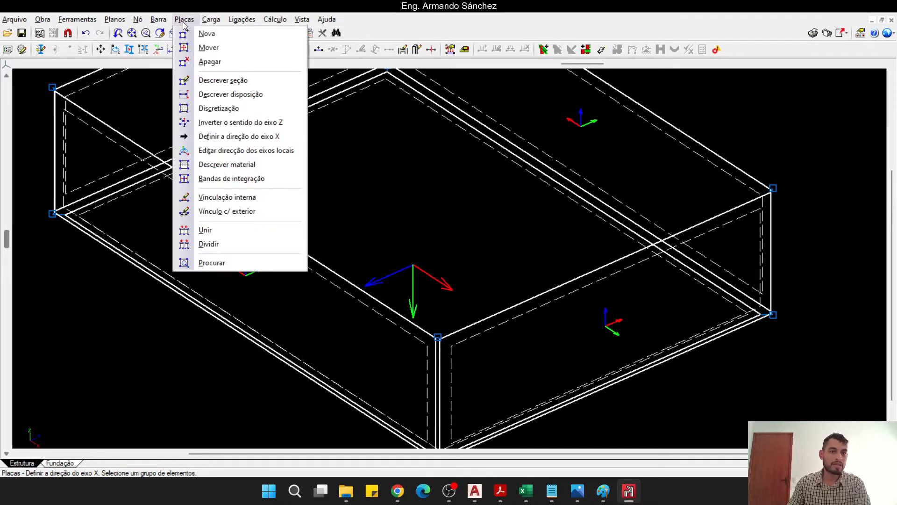
click(228, 128)
middle_drag(279, 182, 360, 142)
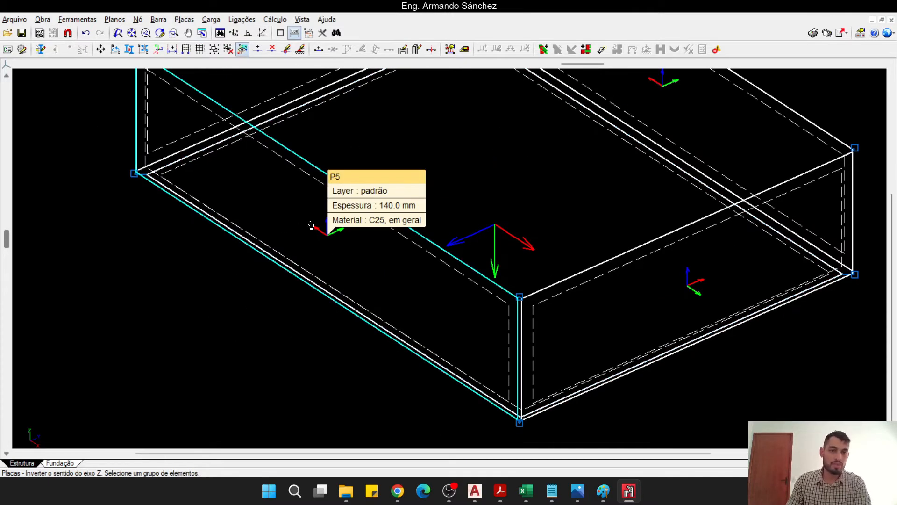
click(316, 224)
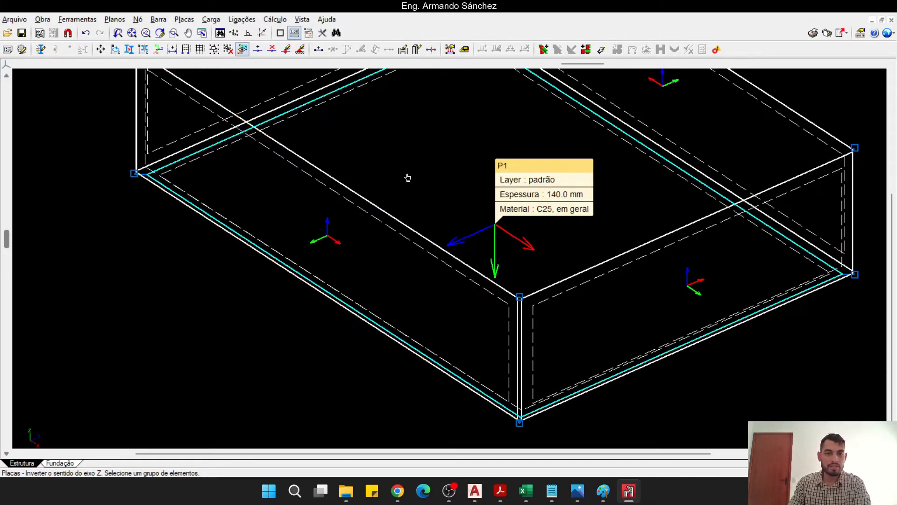
- Start introducing loads on plates and display only the SCU 1 load case instead of all load cases
middle_drag(410, 192, 368, 214)
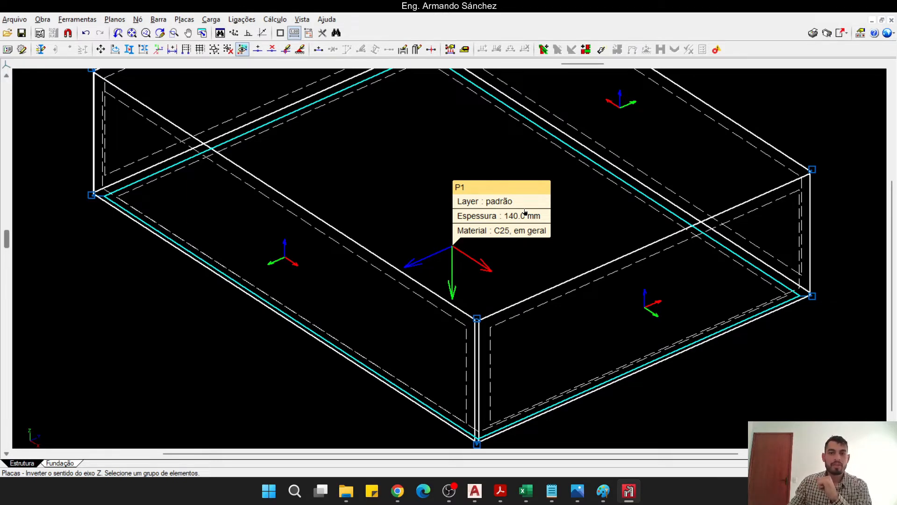
scroll(451, 231, down, 1)
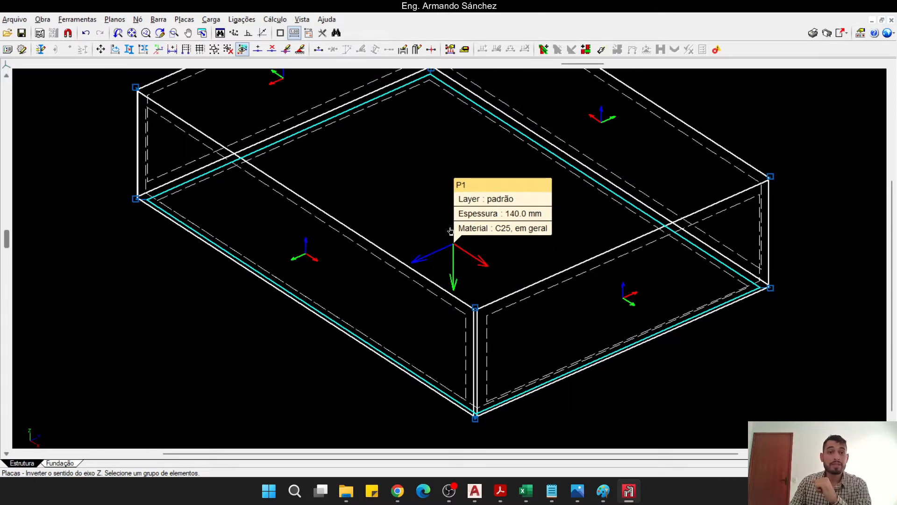
middle_drag(471, 181, 434, 223)
scroll(407, 218, down, 1)
middle_drag(372, 201, 350, 214)
click(213, 21)
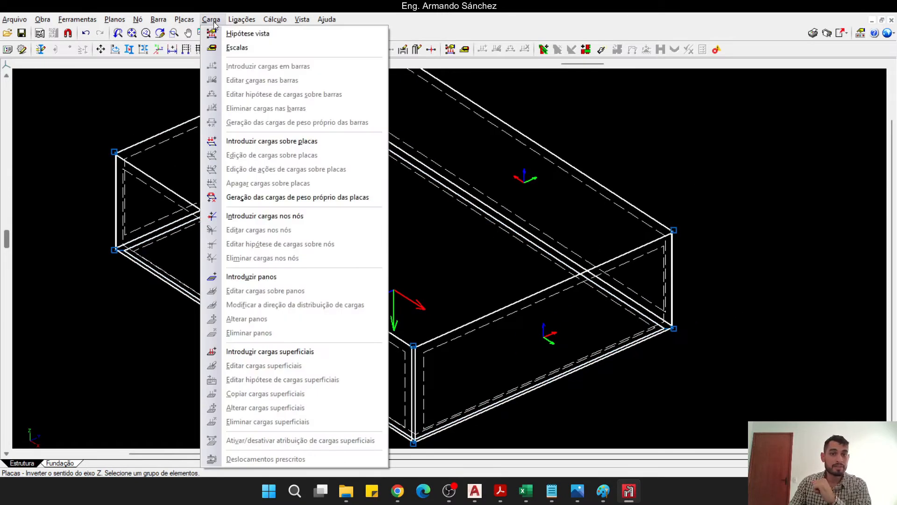
click(275, 141)
click(30, 115)
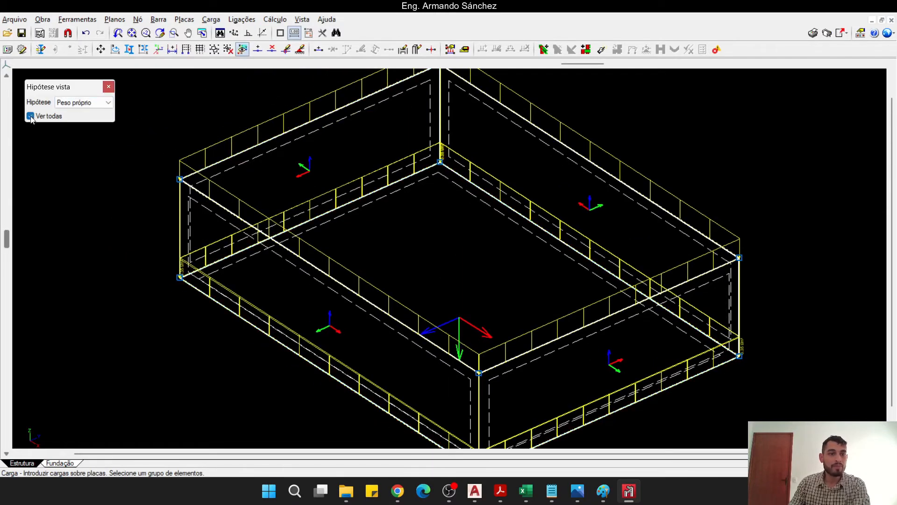
click(80, 104)
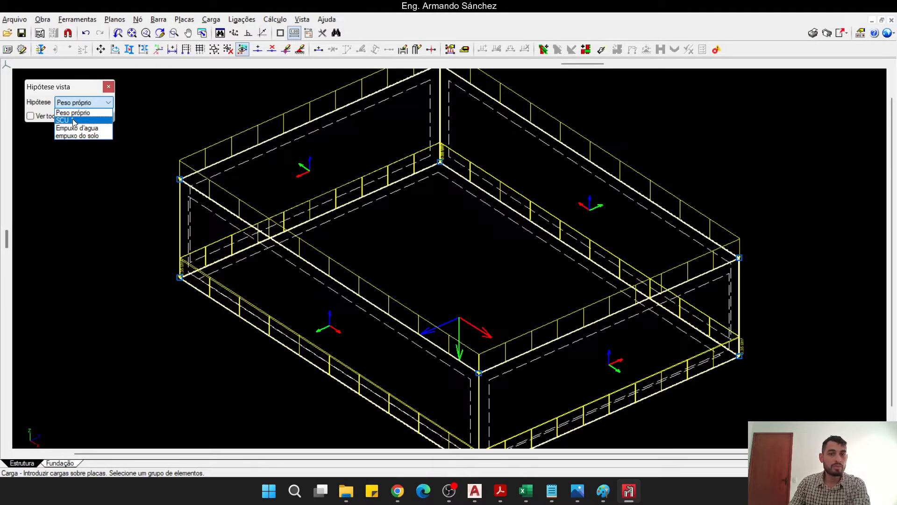
click(73, 121)
middle_drag(353, 202, 333, 203)
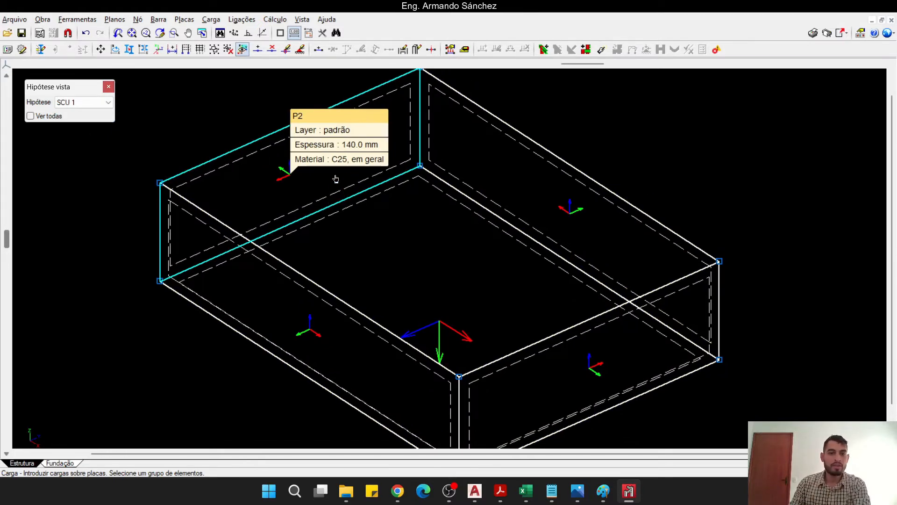
- Switch to AutoCAD, examine the live load on the walls in the pool section's load diagram, and return to CYPE 3D
click(477, 492)
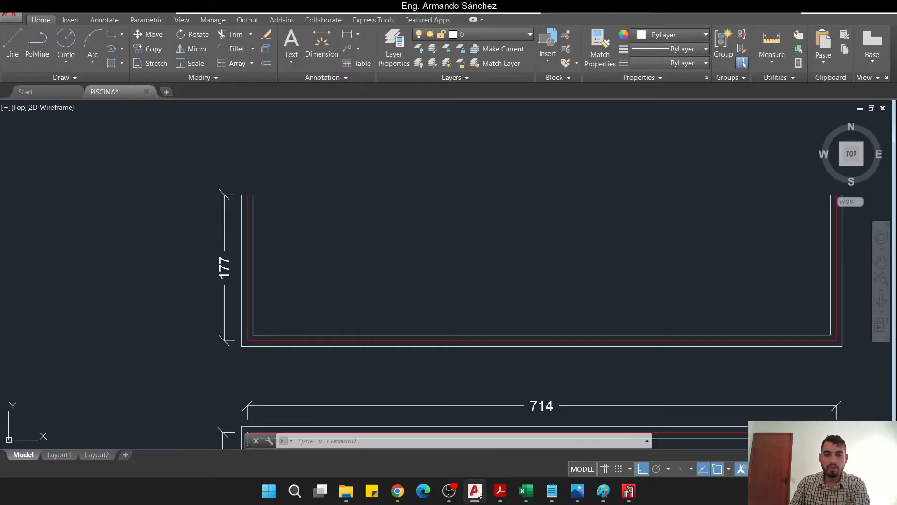
scroll(198, 221, down, 4)
scroll(442, 259, down, 4)
middle_drag(462, 289, 285, 220)
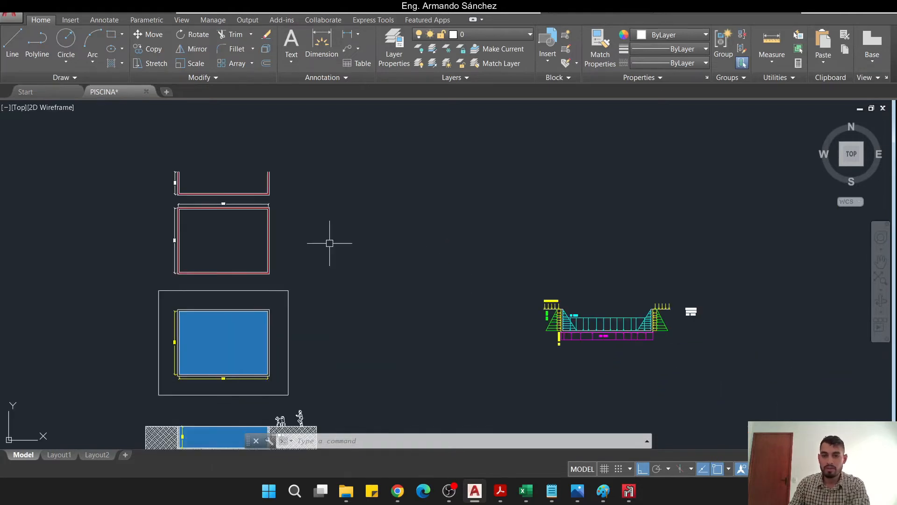
scroll(594, 327, up, 6)
middle_drag(599, 315, 444, 301)
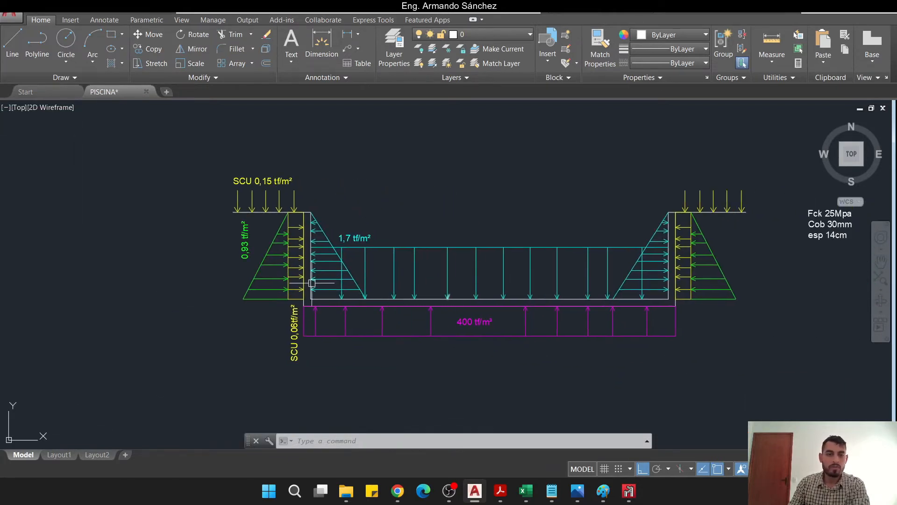
scroll(311, 283, up, 3)
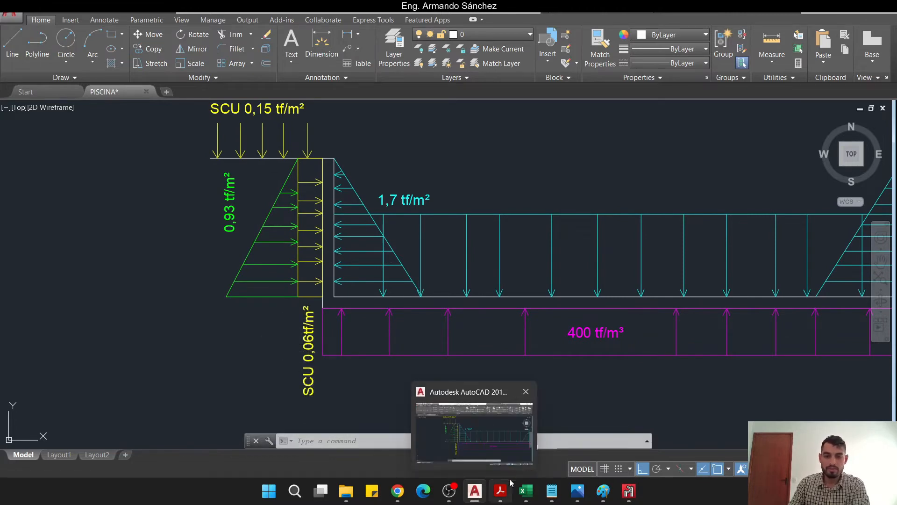
click(628, 491)
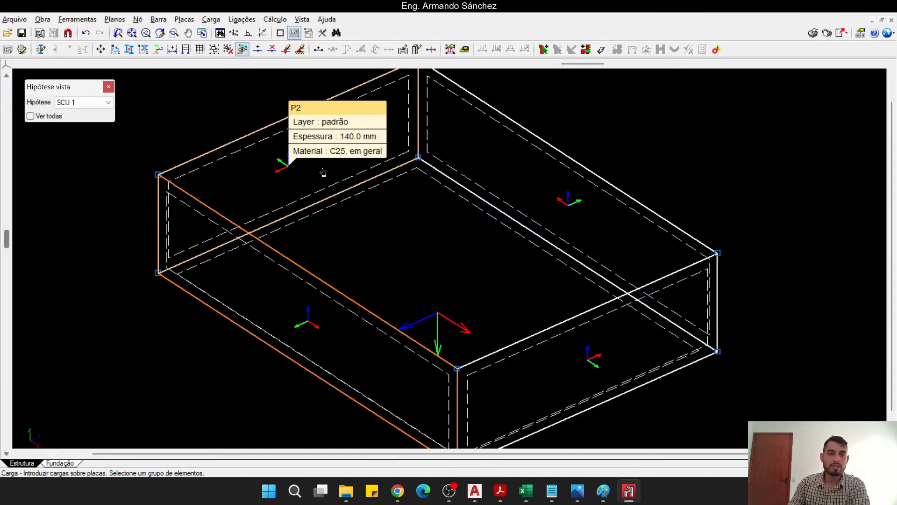
- Apply a uniform SCU 1 load of 0.06 t/m² to the four wall plates, along negative local Z
click(498, 185)
click(564, 327)
scroll(451, 275, down, 1)
middle_drag(451, 275, 396, 280)
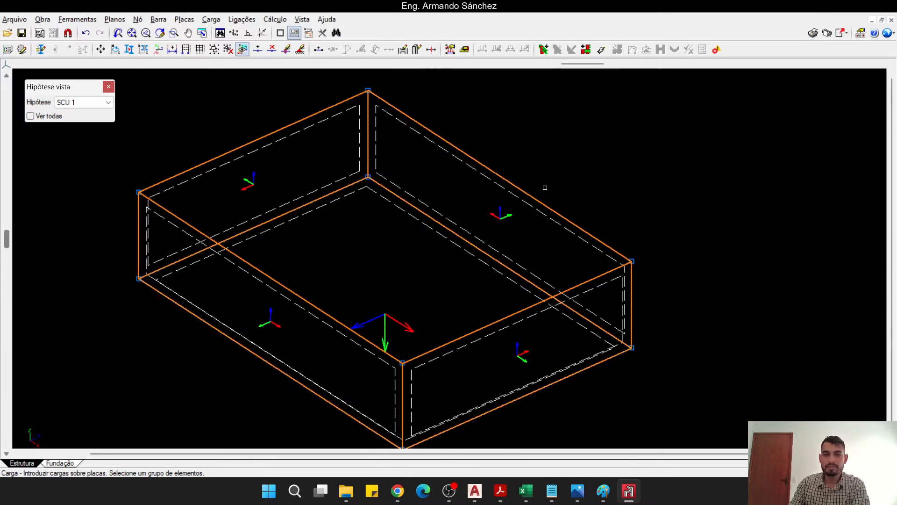
right_click(596, 136)
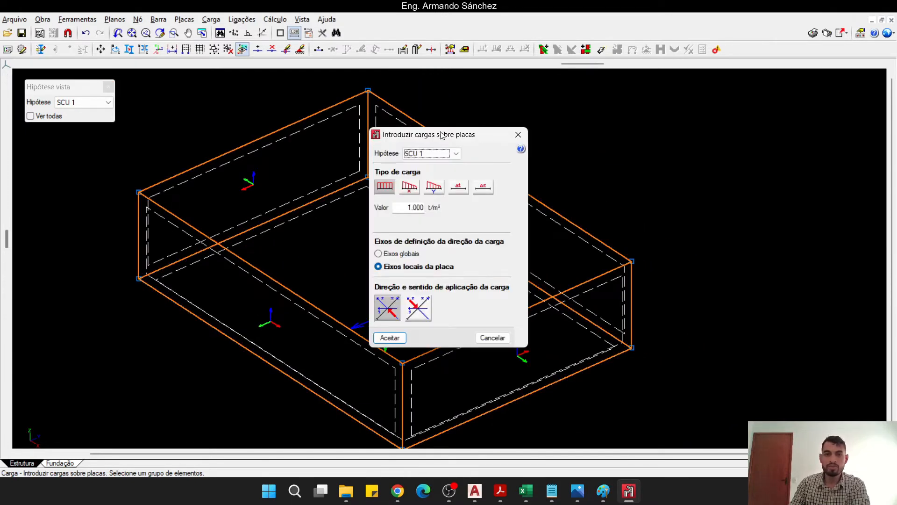
drag(443, 132, 697, 111)
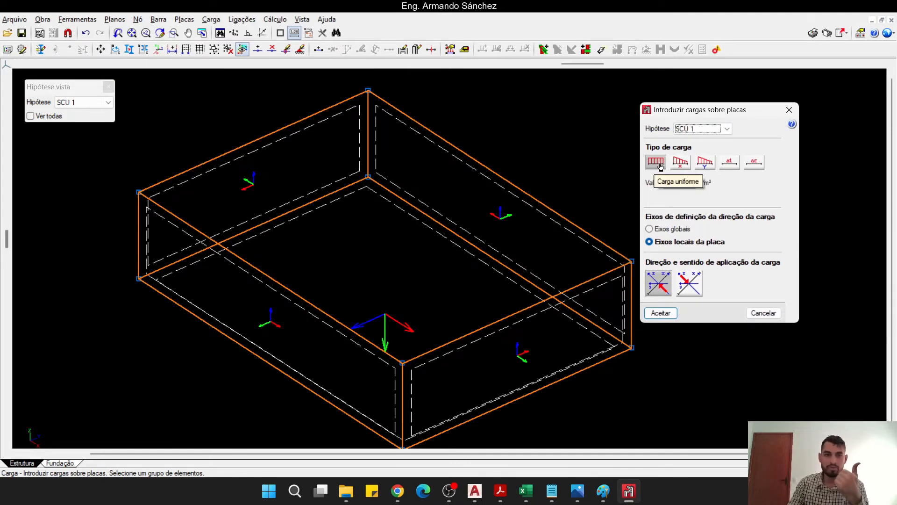
click(661, 167)
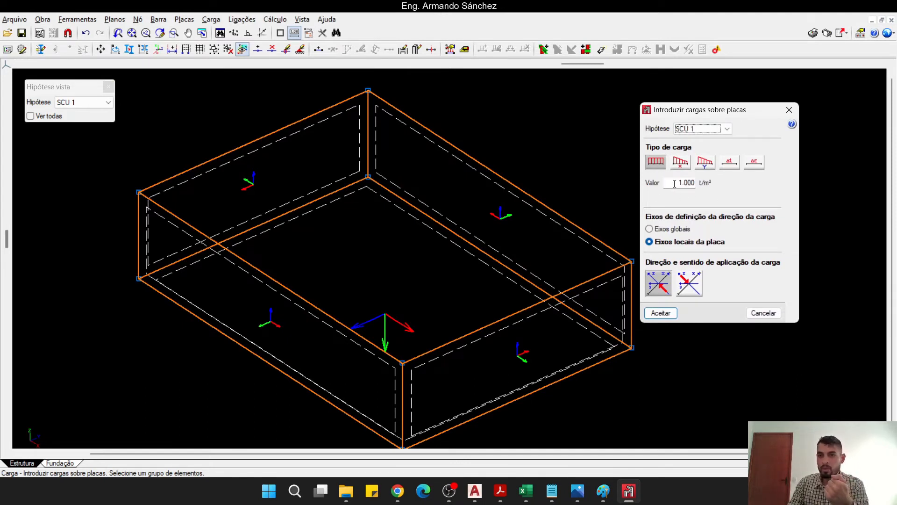
click(674, 184)
key(BackSpace)
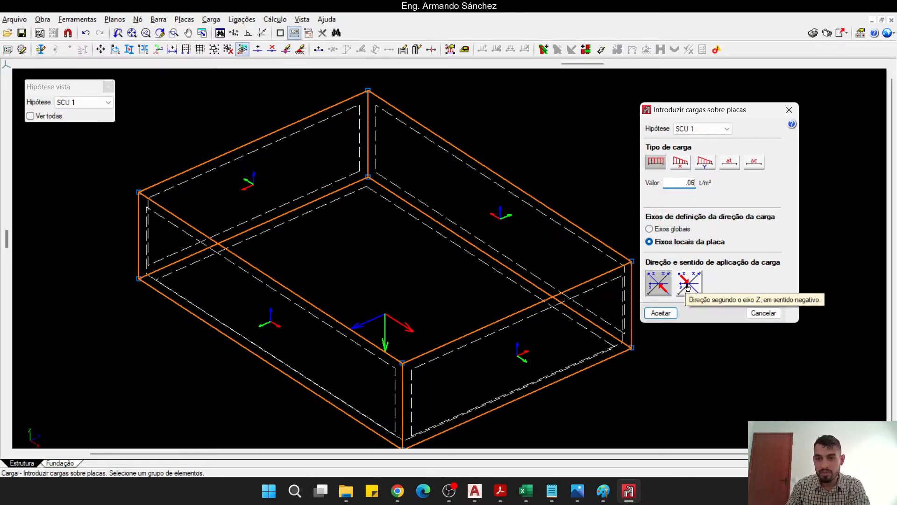
click(693, 289)
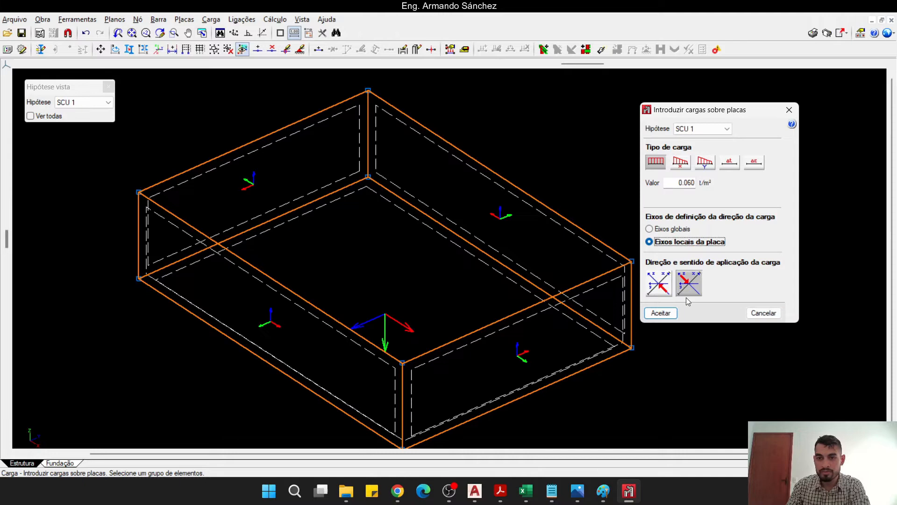
click(660, 312)
- Check the SCU 1 load arrows at the wall corner and switch the displayed load case to Empuxo d'agua
scroll(647, 273, up, 10)
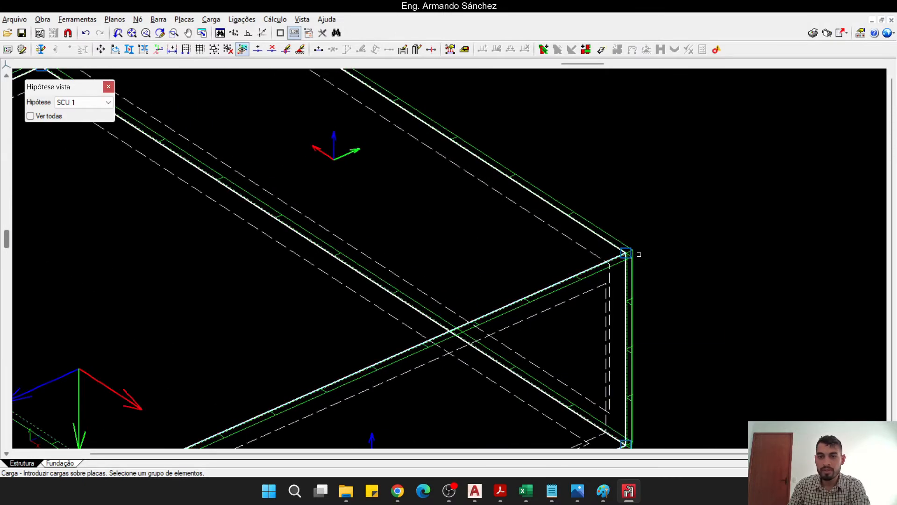
scroll(607, 240, up, 6)
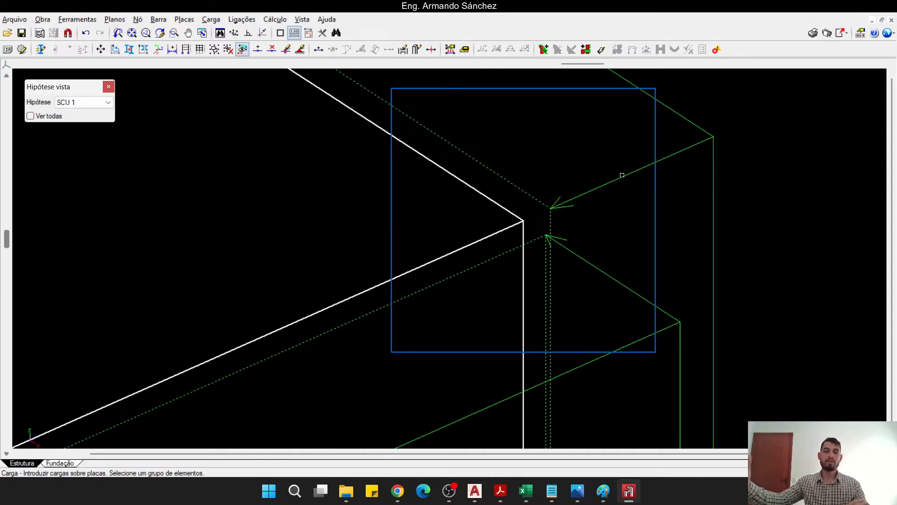
scroll(622, 175, down, 15)
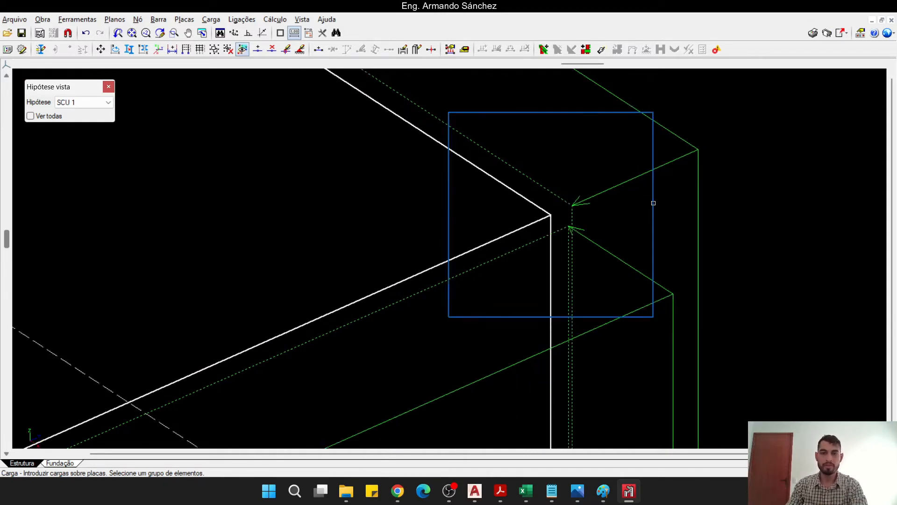
middle_drag(676, 244, 709, 256)
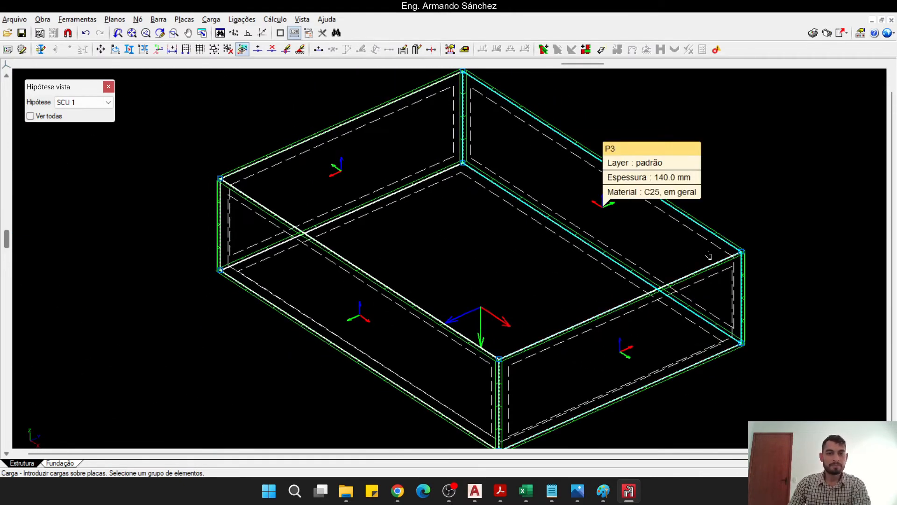
middle_drag(508, 233, 525, 242)
click(82, 102)
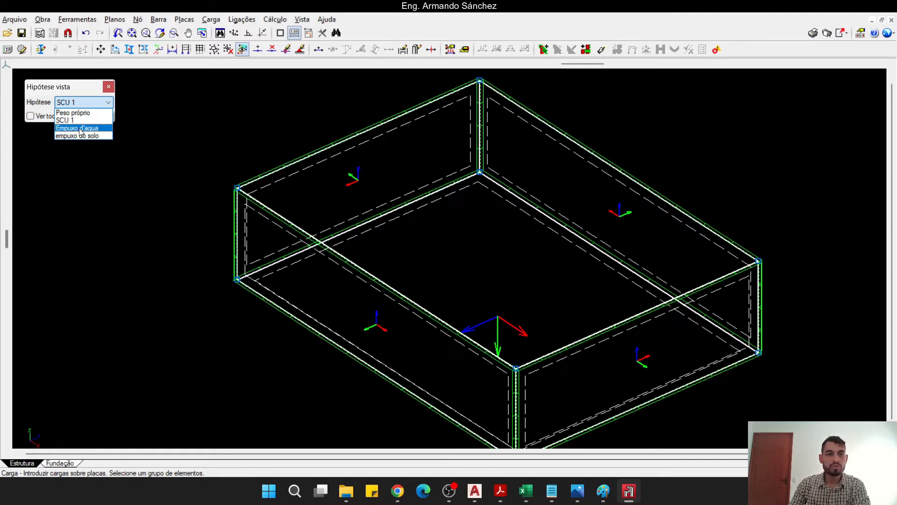
click(80, 128)
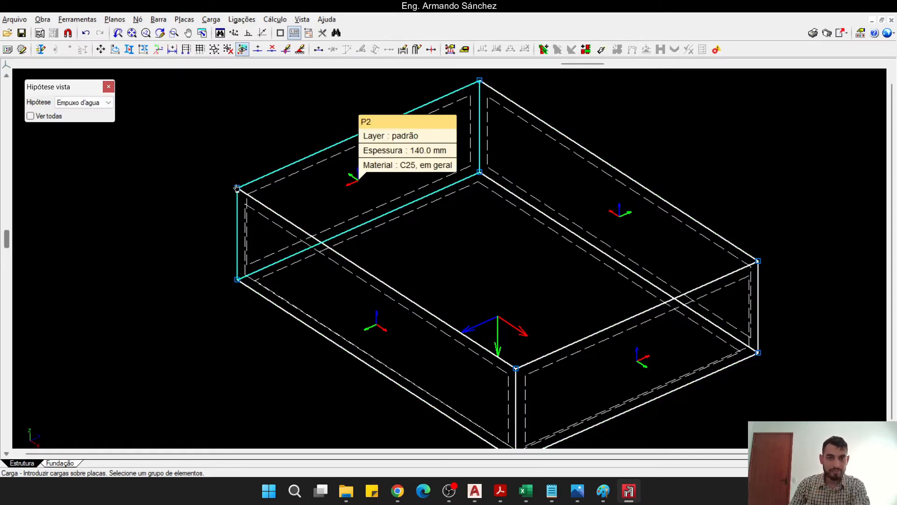
- Select the four wall plates for a new load and look up the water pressure in the AutoCAD load diagram
middle_drag(237, 187, 187, 193)
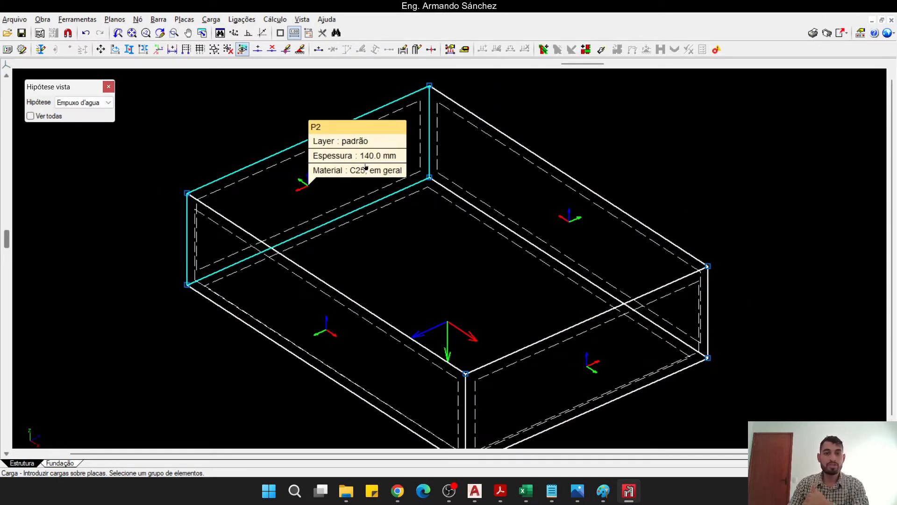
click(369, 168)
click(536, 242)
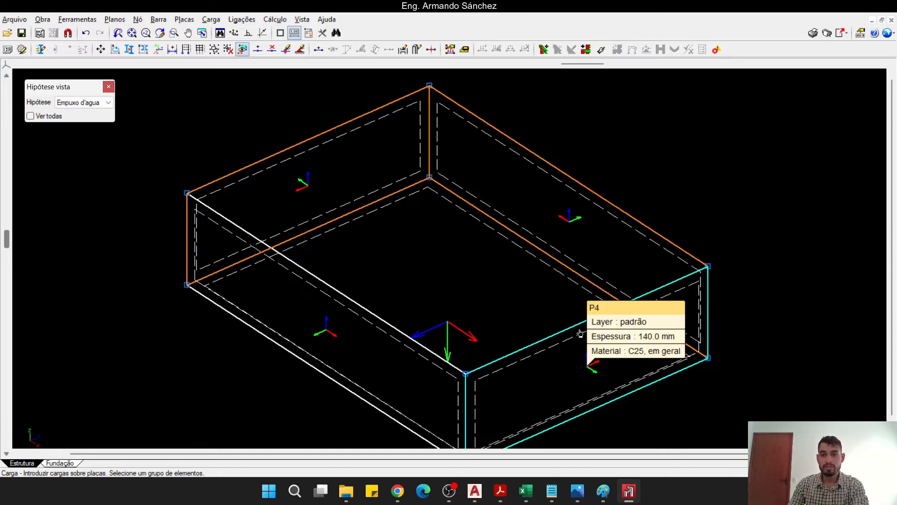
click(584, 340)
click(443, 325)
middle_drag(443, 325, 359, 325)
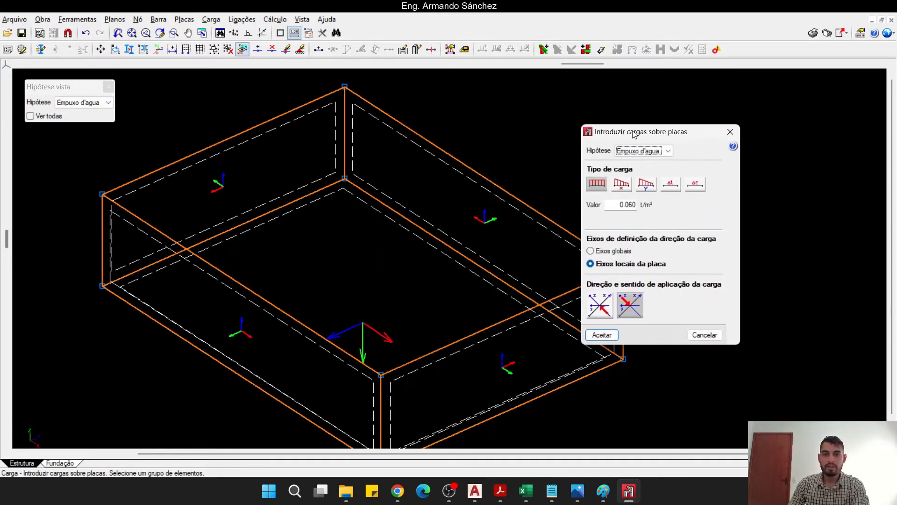
click(475, 491)
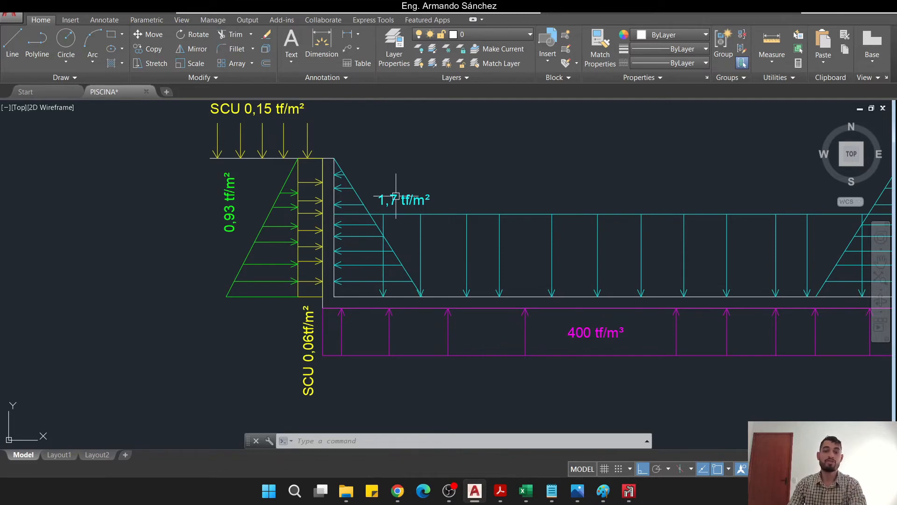
click(628, 491)
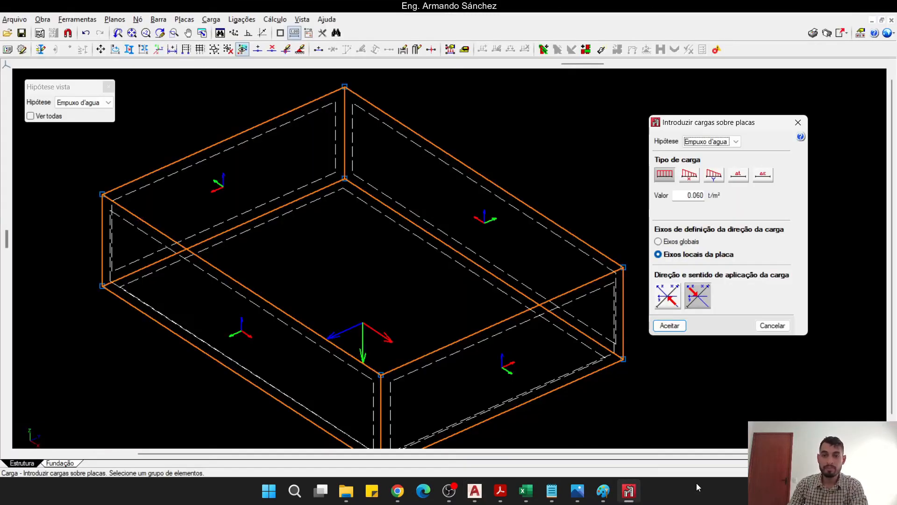
- Apply an Empuxo d'agua load varying along Y from 1.7 to 0 t/m² to the selected walls, along positive local Z
click(714, 175)
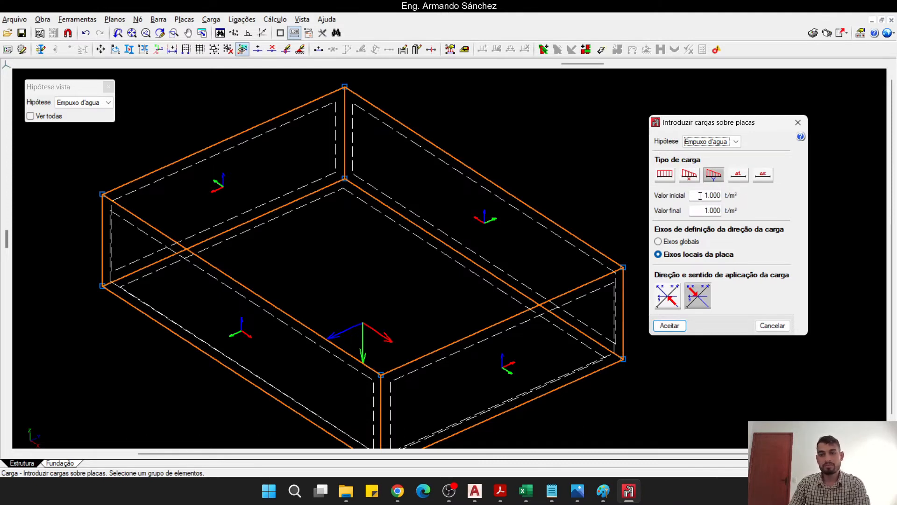
drag(700, 196, 783, 197)
text(1.7)
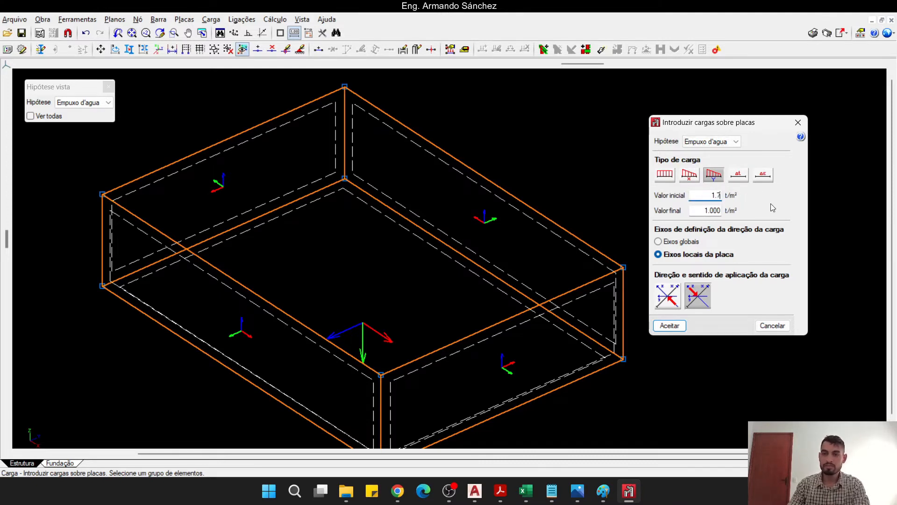
key(Tab)
text(0)
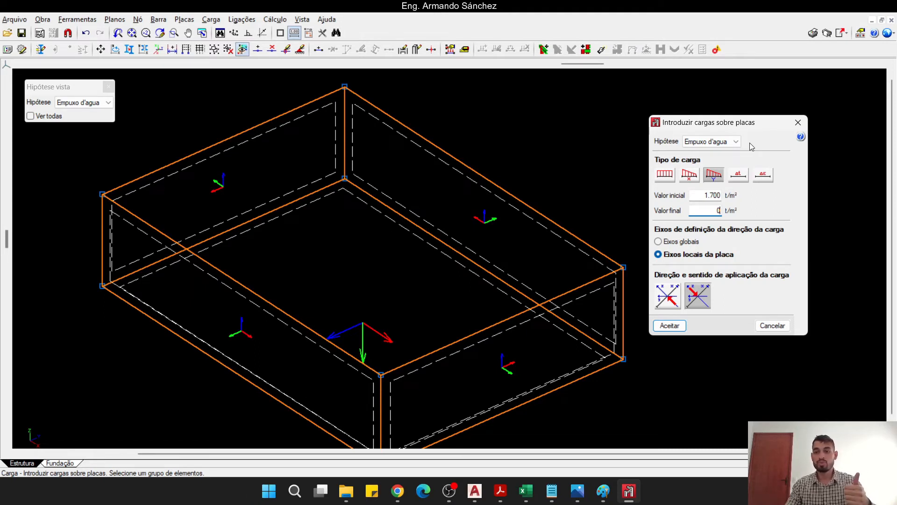
click(668, 296)
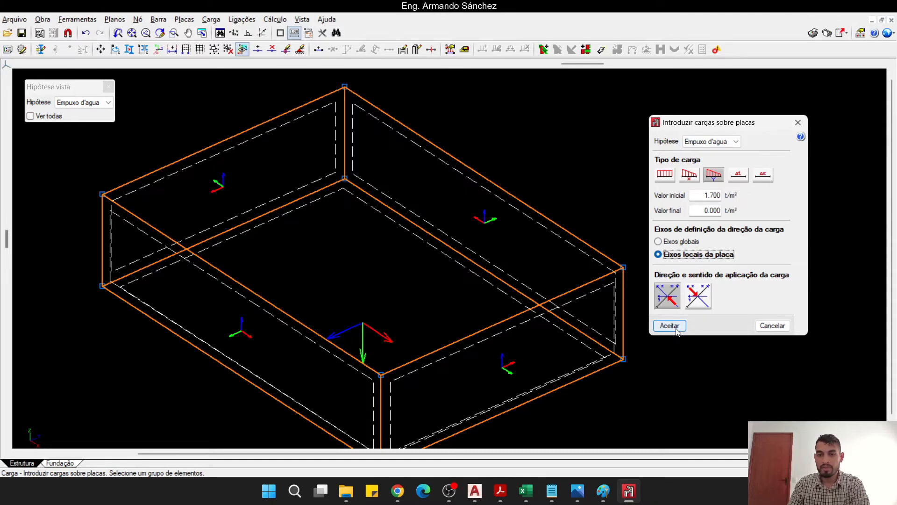
click(680, 329)
- Inspect the triangular water loads on the walls and switch to AutoCAD to view the whole pool section's load diagram
middle_drag(496, 277, 554, 272)
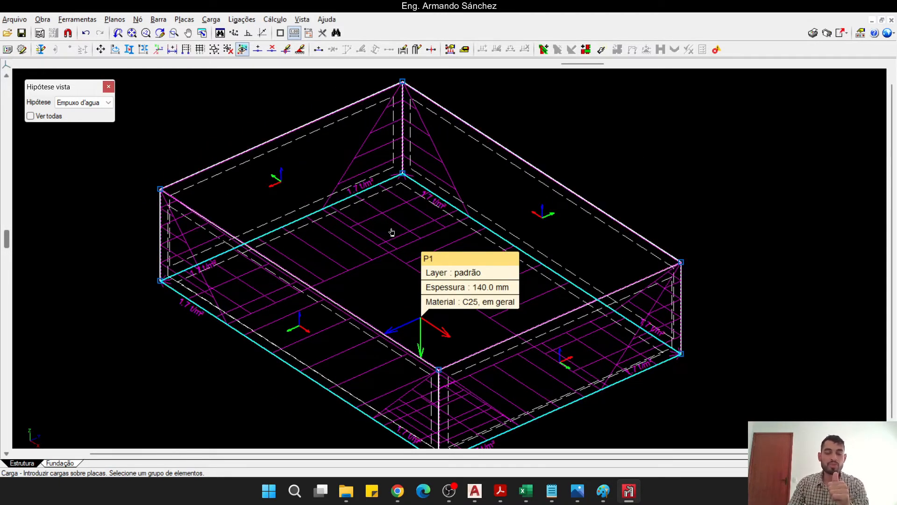
middle_drag(523, 237, 561, 219)
scroll(471, 245, up, 1)
middle_drag(438, 238, 430, 234)
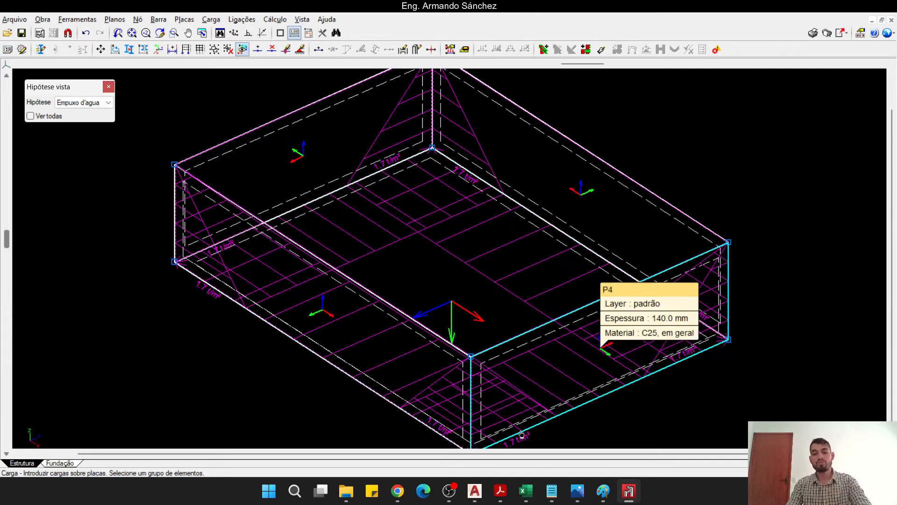
click(476, 492)
middle_drag(443, 248, 333, 258)
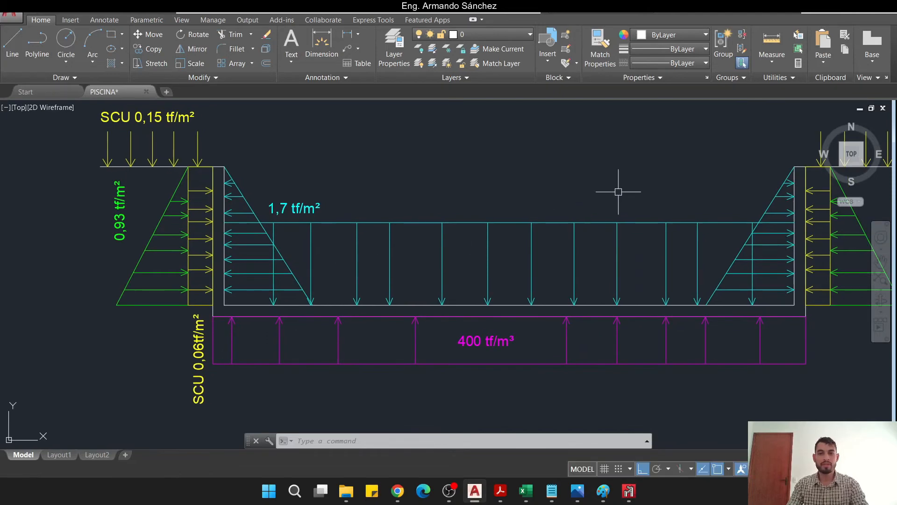
- Return from the AutoCAD load diagram to the 3D structural model and select the pool's floor plate for a new load
click(645, 181)
click(387, 262)
key(Escape)
key(Escape)
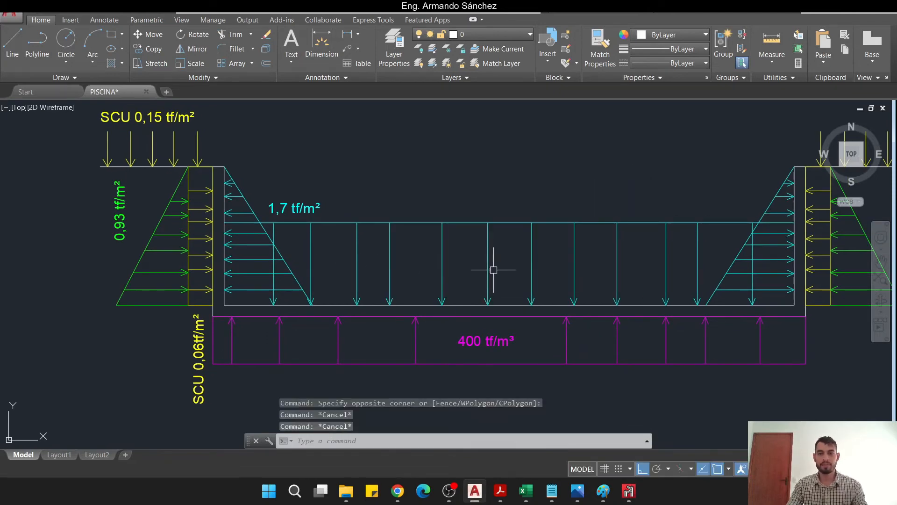
click(628, 493)
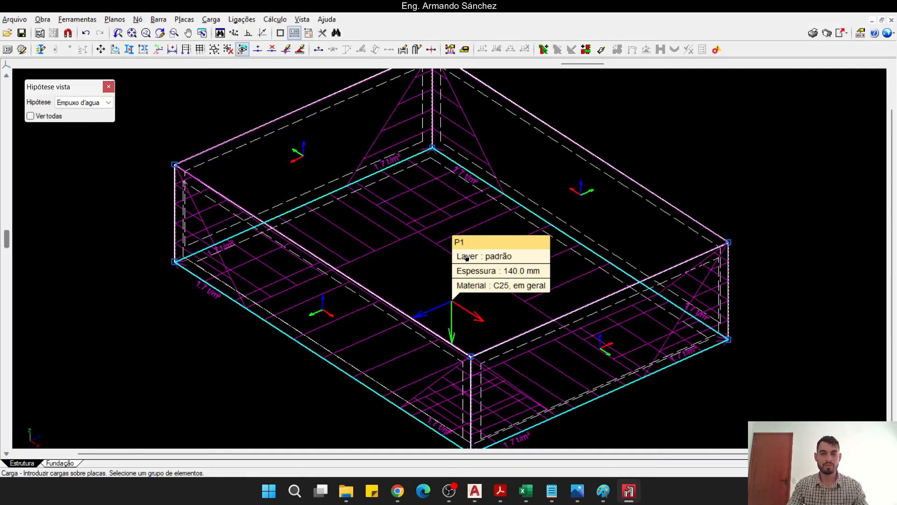
click(418, 268)
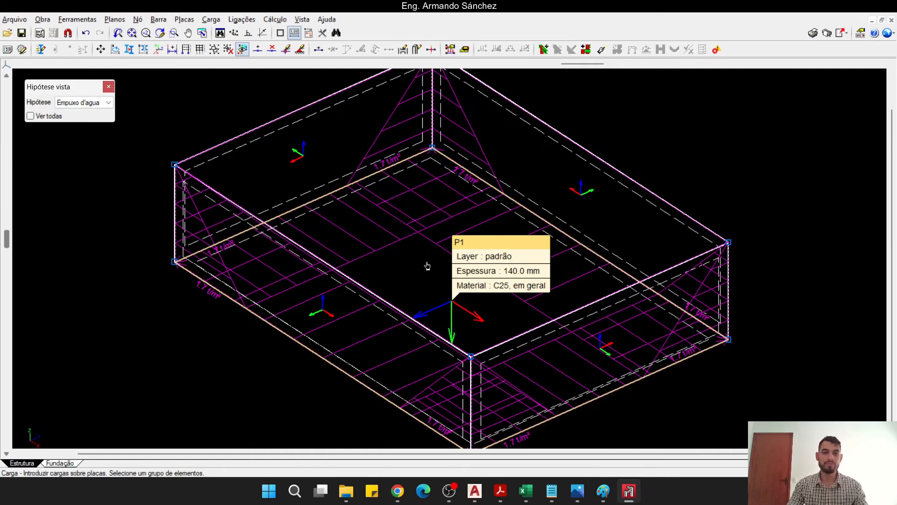
middle_drag(427, 266, 314, 288)
right_click(501, 151)
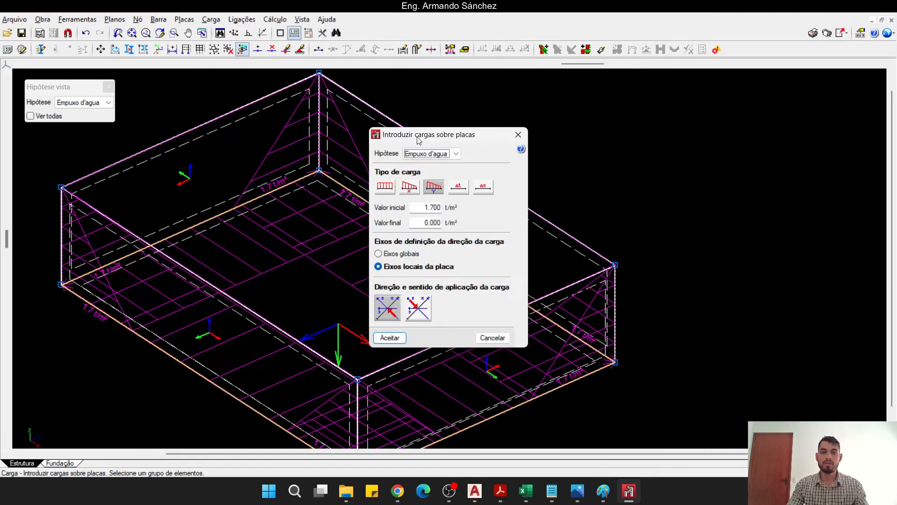
- Apply a uniform Empuxo d'agua load of 1.7 t/m² to the floor plate, along positive local Z
drag(417, 137, 715, 110)
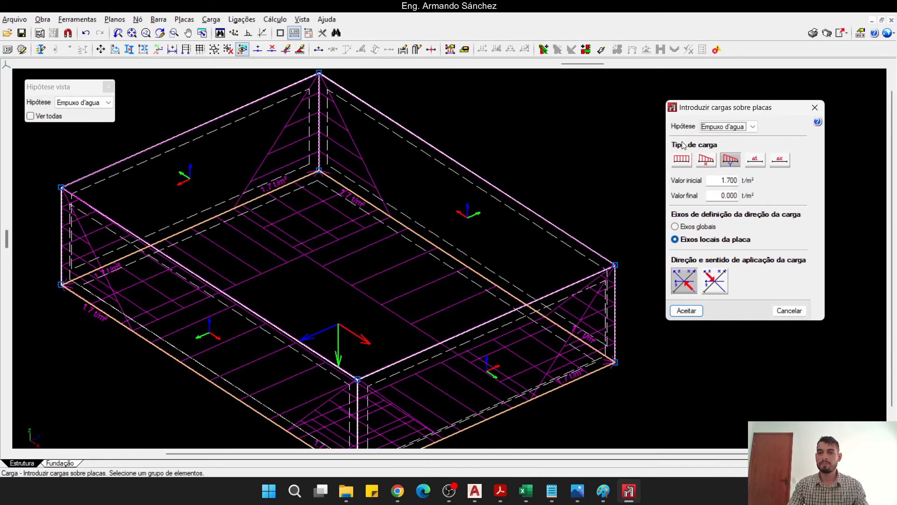
click(685, 166)
double_click(707, 181)
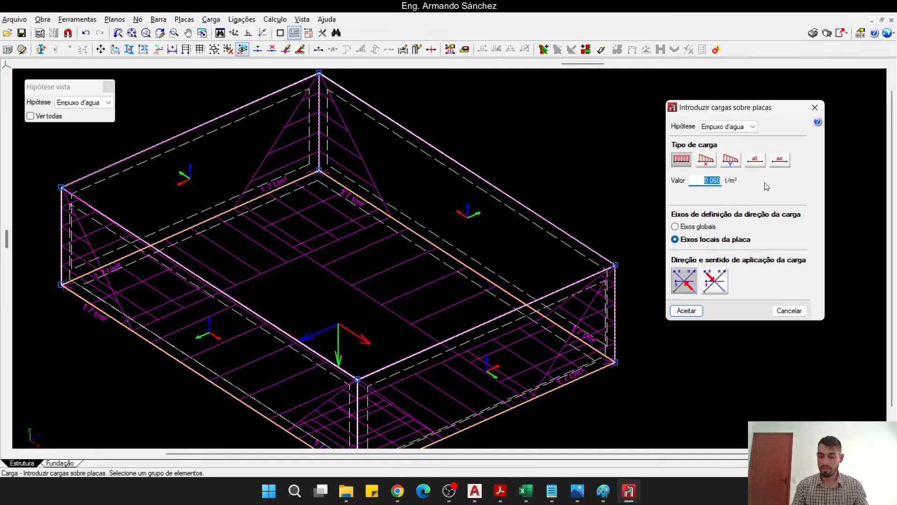
text(1.7)
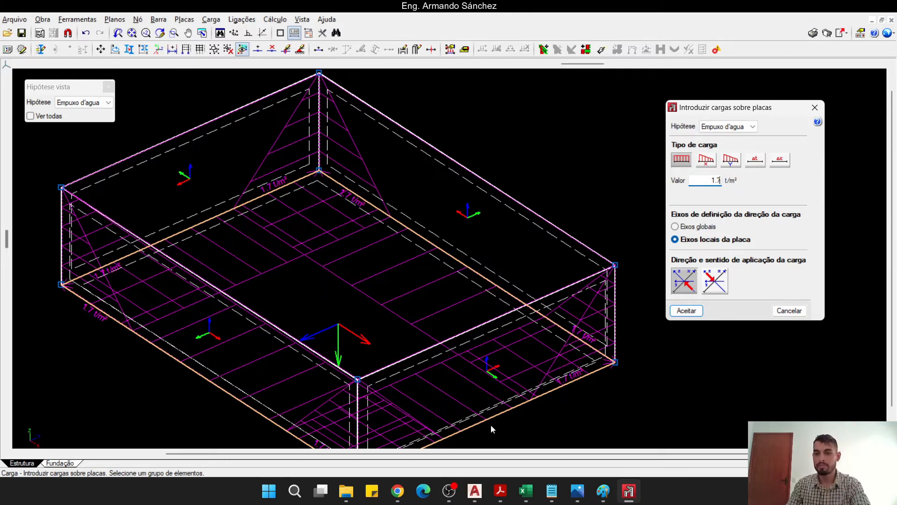
click(681, 283)
click(685, 310)
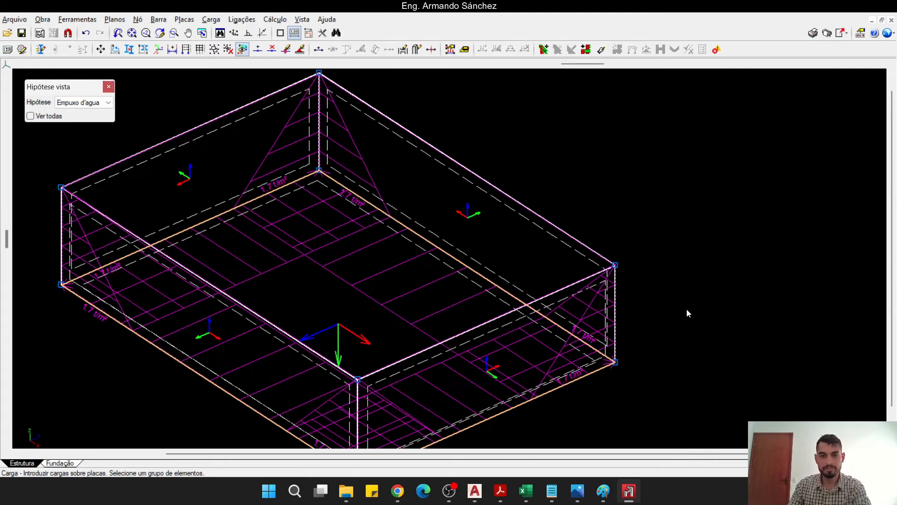
- Check the water load arrows at the pool's bottom corner and switch the displayed load case to empuxo do solo
scroll(616, 363, up, 6)
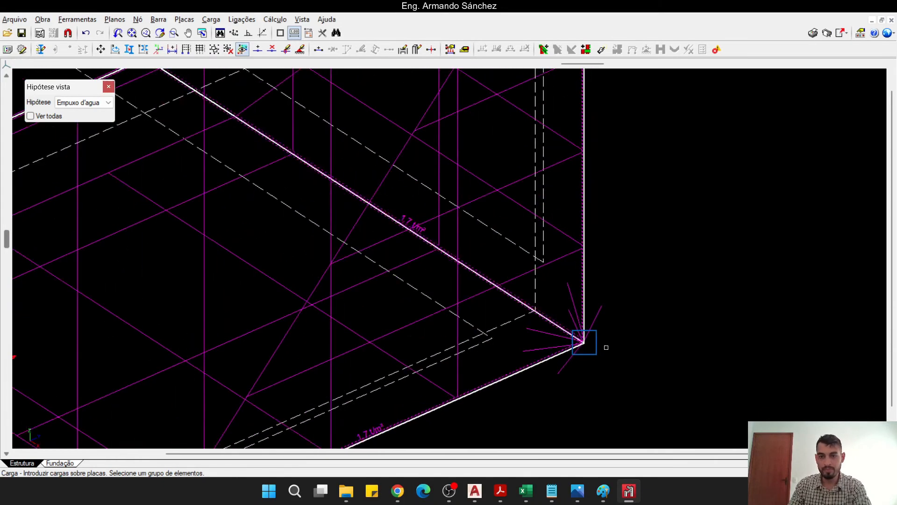
scroll(572, 345, up, 3)
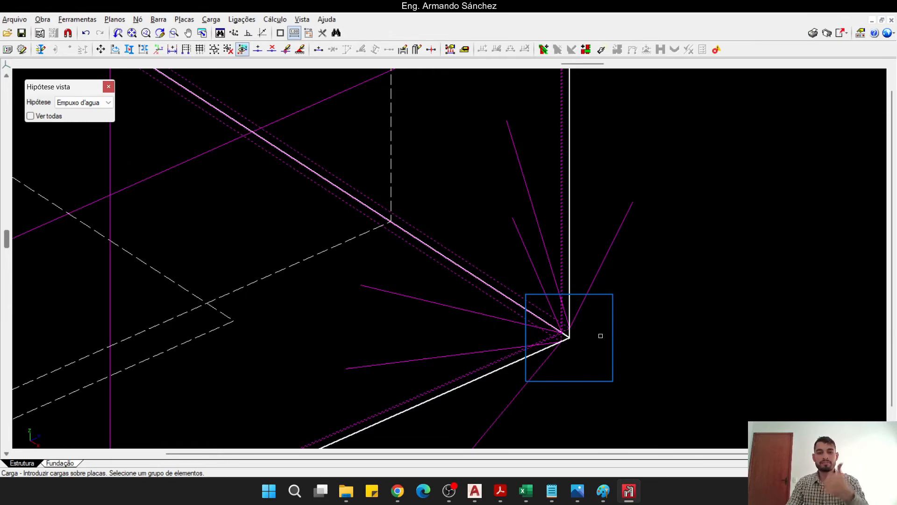
scroll(600, 334, down, 10)
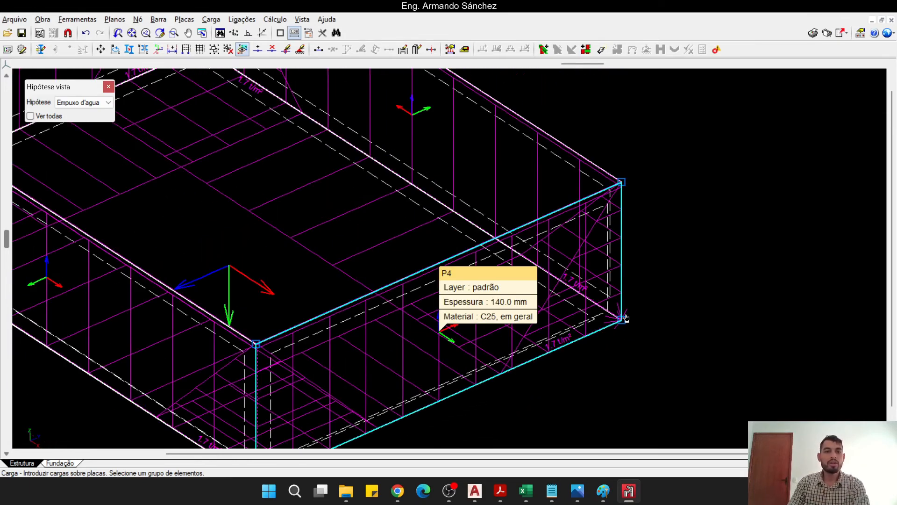
middle_drag(582, 324, 524, 330)
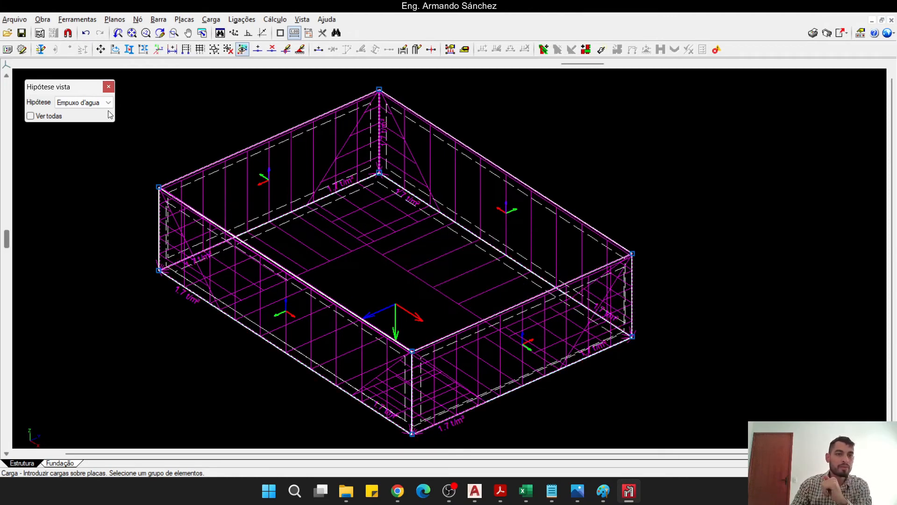
click(84, 103)
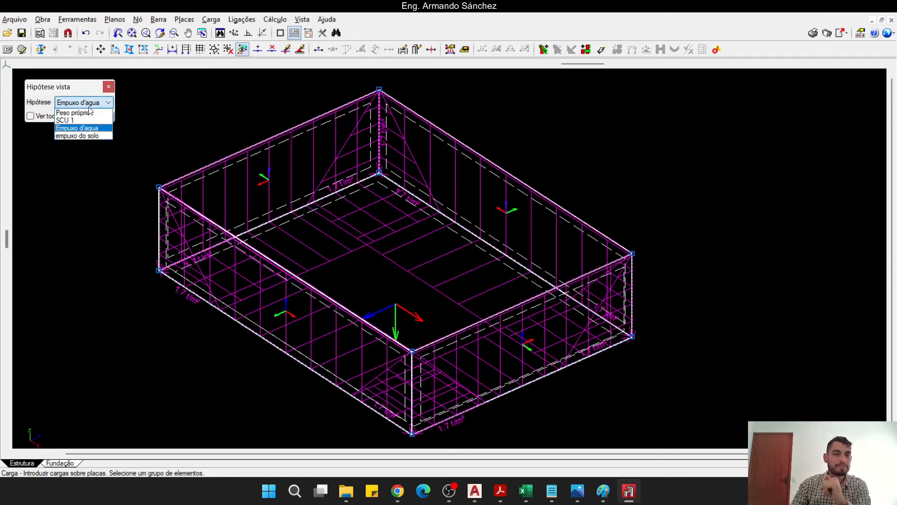
click(86, 137)
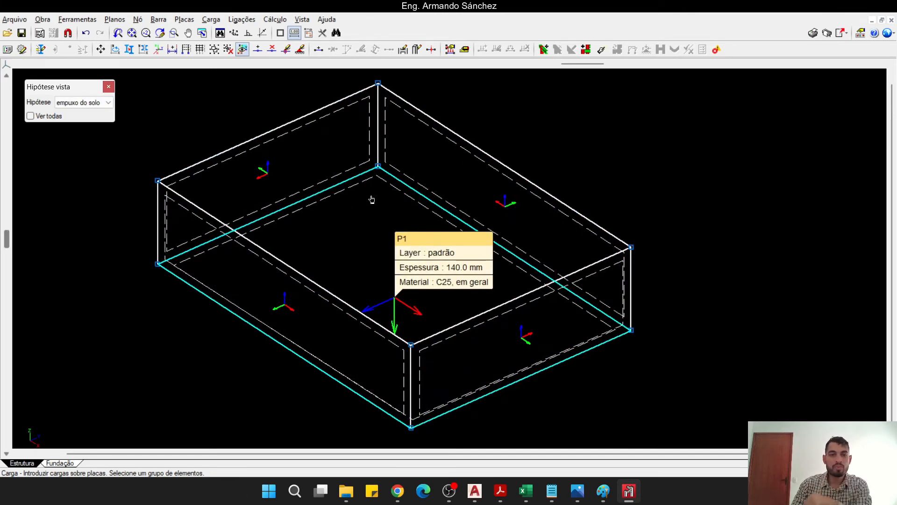
- Look up the soil pressure in the AutoCAD load diagram, then select the four wall plates in the structural model for a new load
click(474, 491)
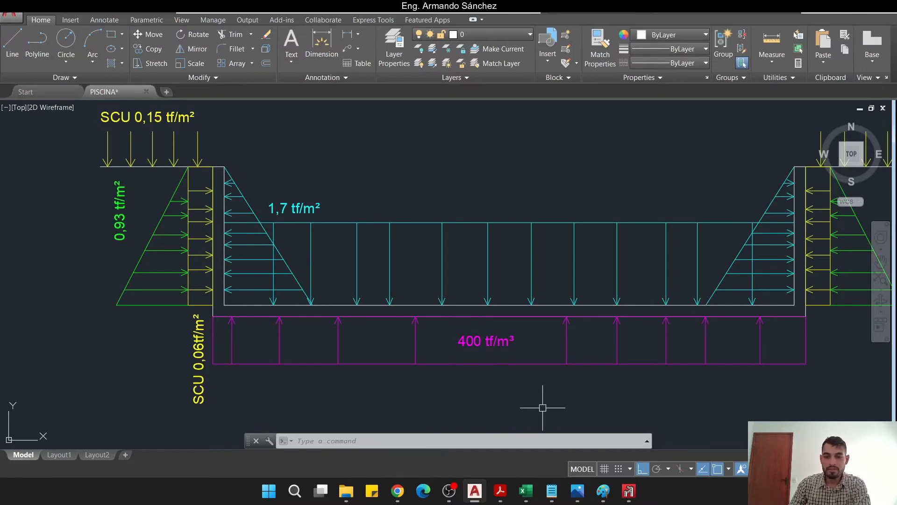
click(629, 490)
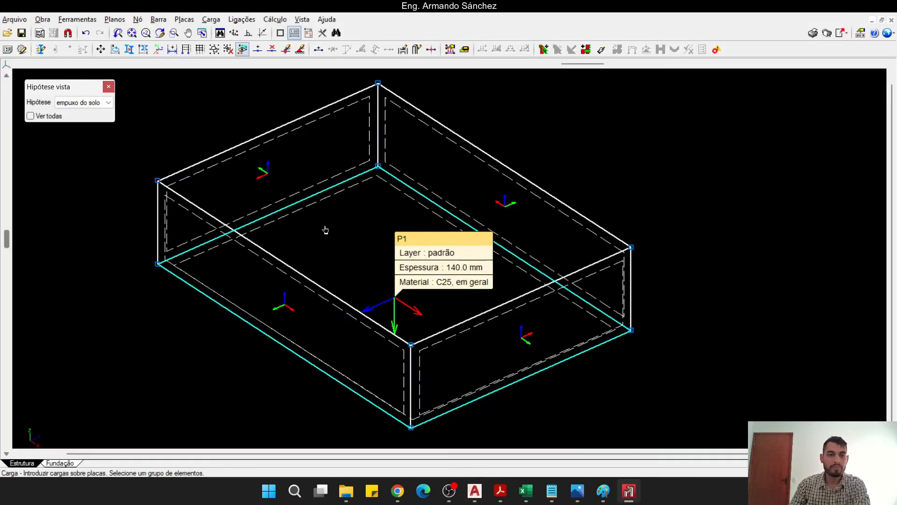
middle_drag(325, 230, 360, 238)
click(251, 264)
click(319, 170)
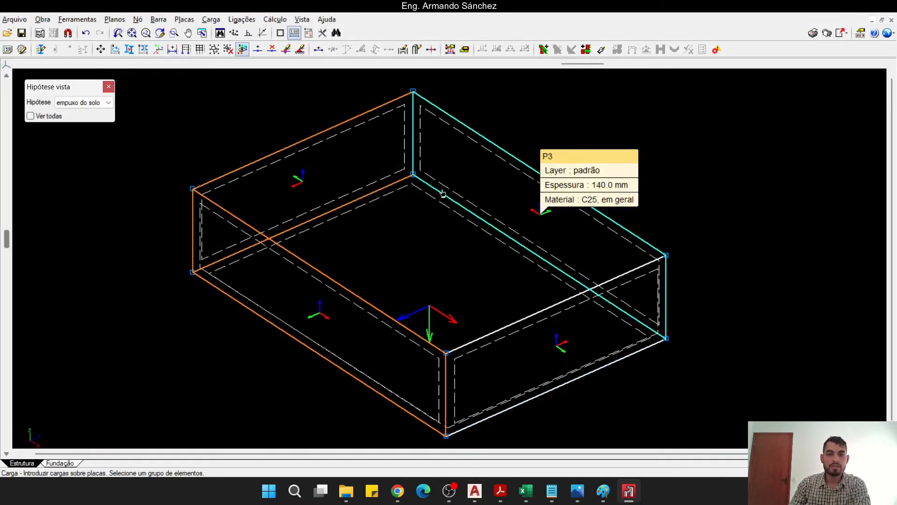
click(560, 263)
click(588, 320)
middle_drag(592, 237, 513, 246)
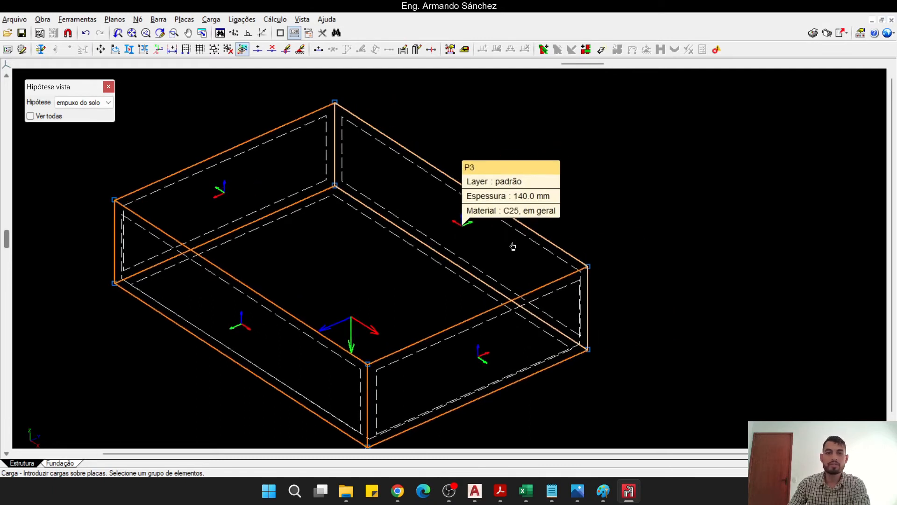
right_click(570, 168)
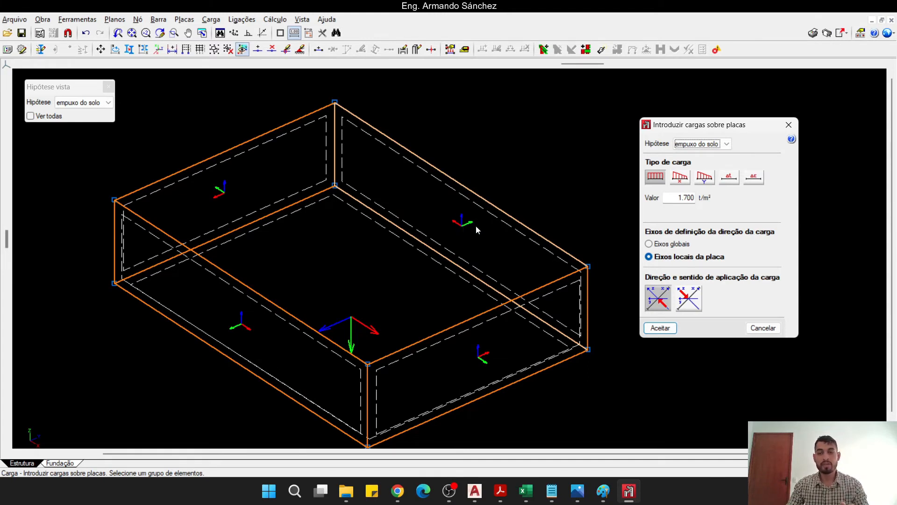
- Apply an empuxo do solo load varying along Y from 0.93 to 0 t/m² to the selected walls, along negative local Z
click(706, 182)
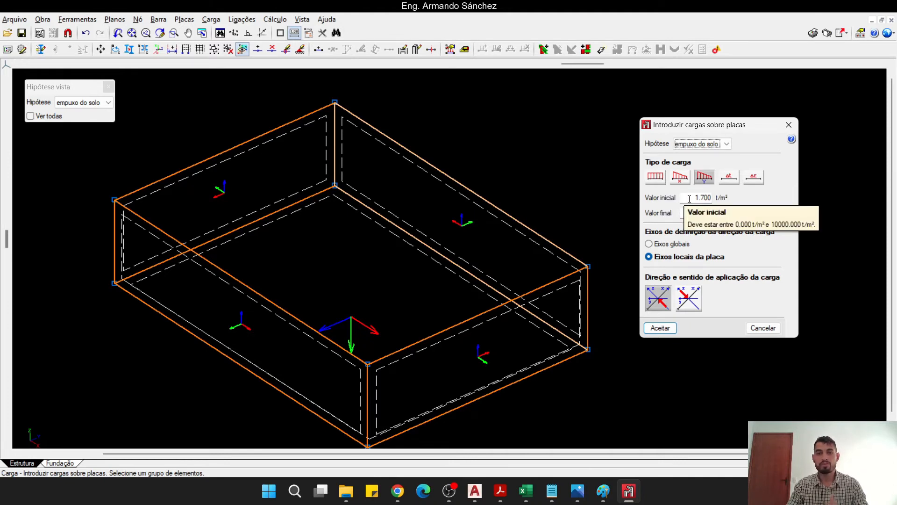
double_click(693, 201)
key(BackSpace)
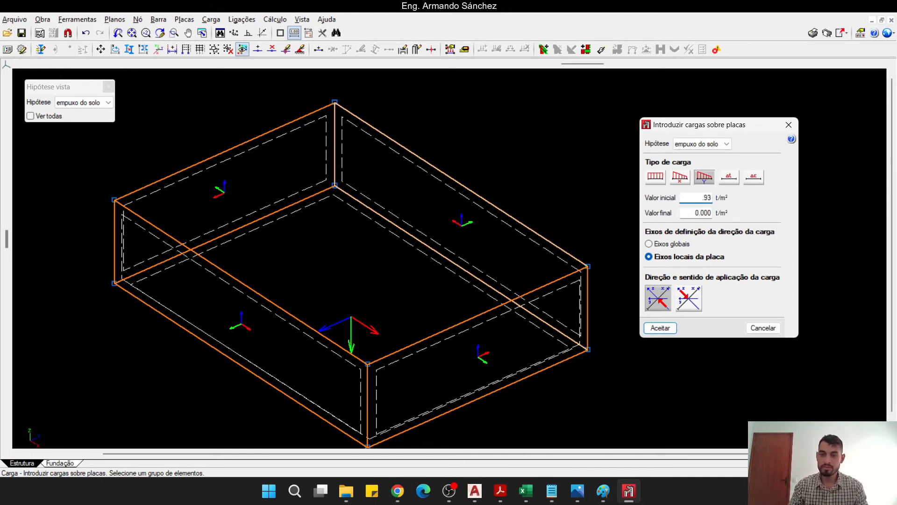
click(689, 214)
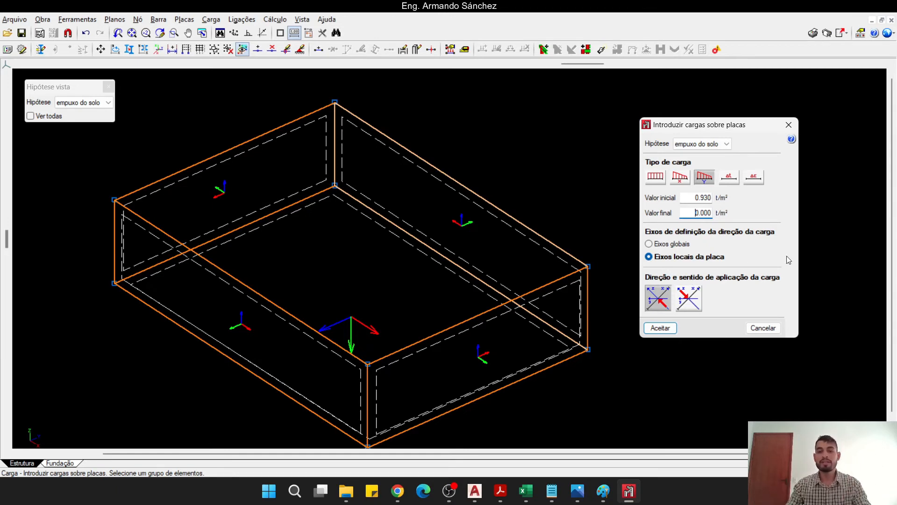
click(693, 302)
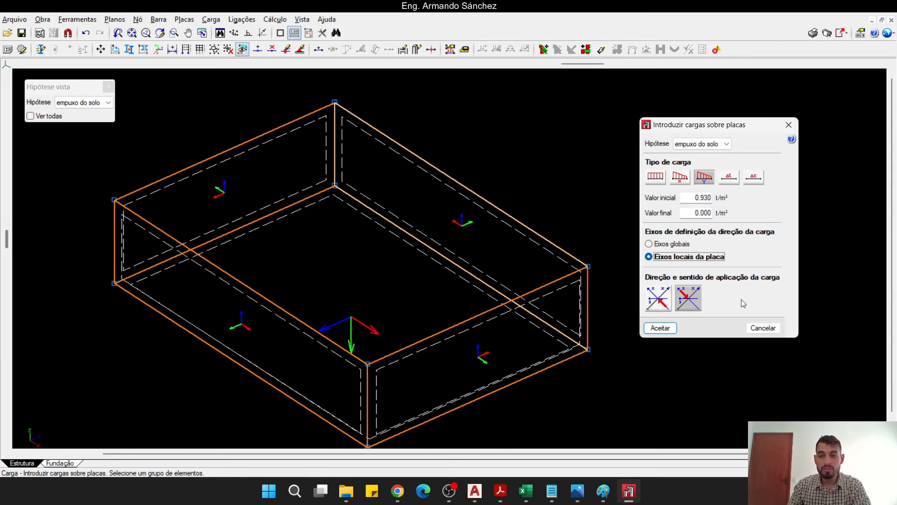
click(661, 328)
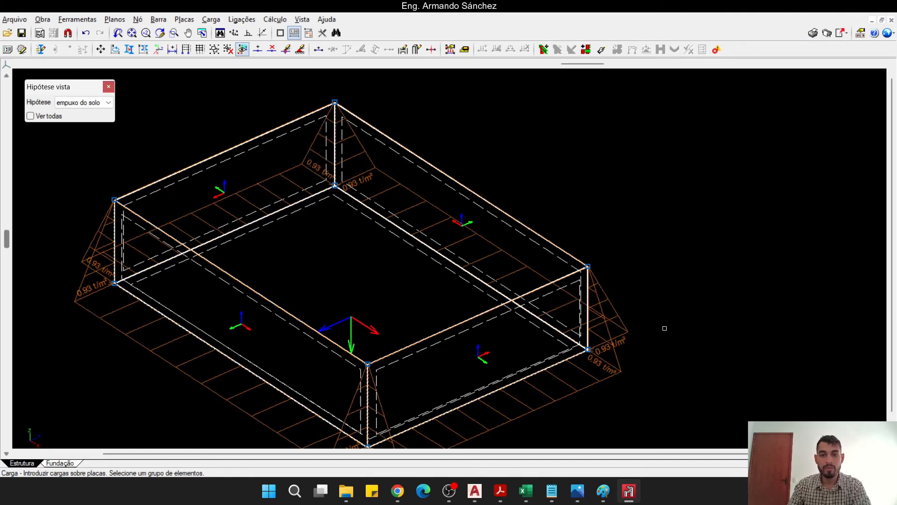
- Inspect the triangular soil loads on the walls and briefly display all load cases together
scroll(407, 303, up, 5)
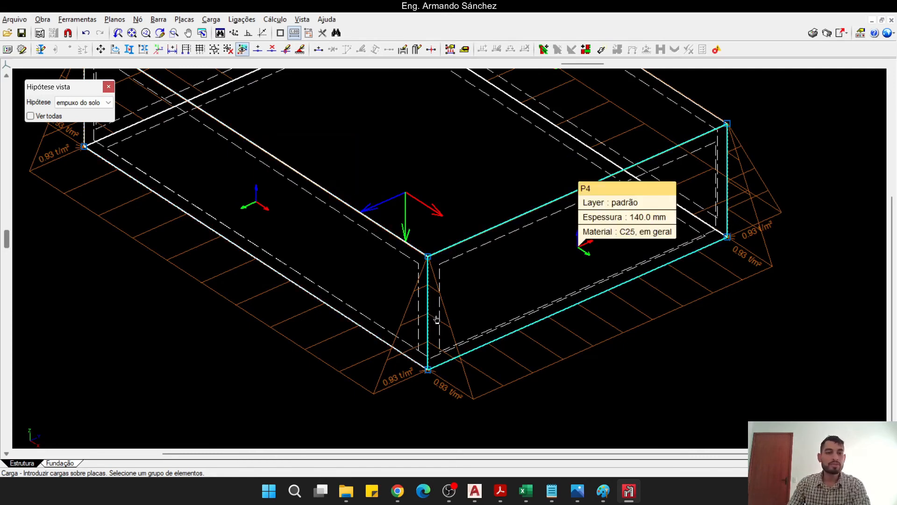
scroll(429, 314, down, 1)
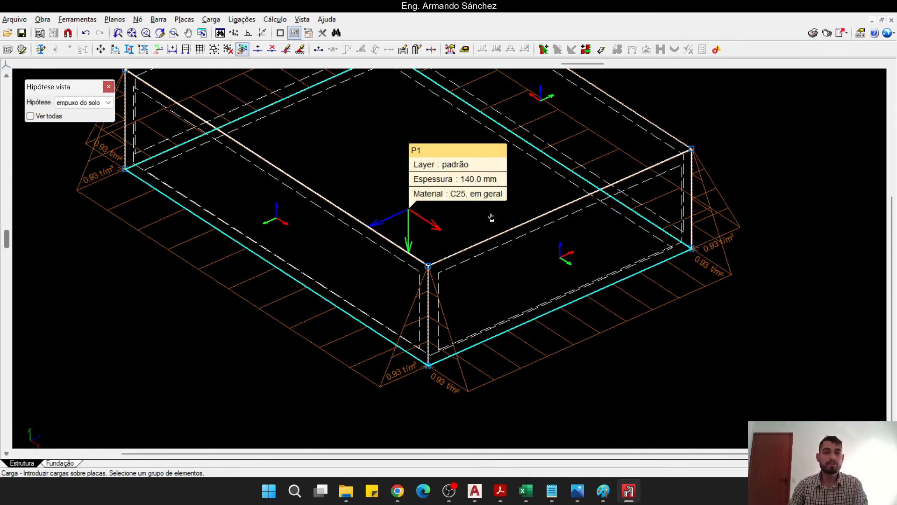
middle_drag(491, 217, 508, 280)
scroll(523, 280, down, 1)
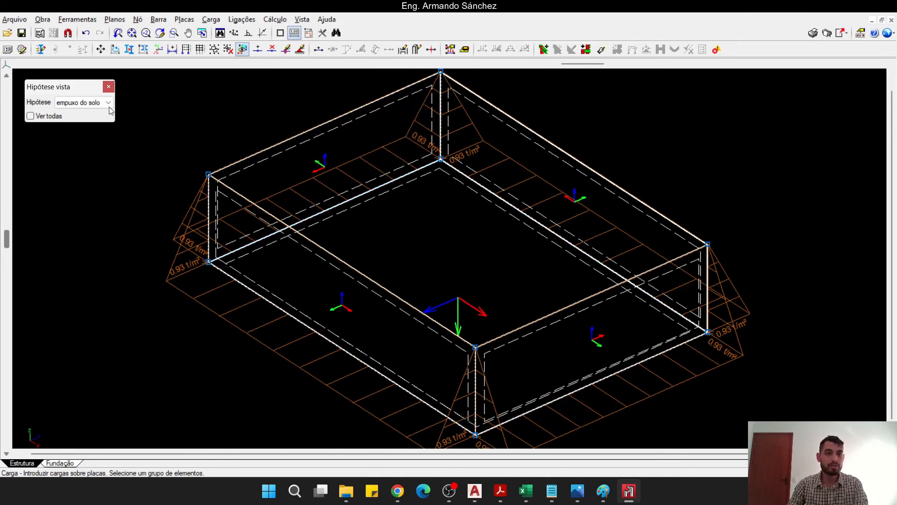
click(31, 116)
middle_drag(271, 176, 307, 188)
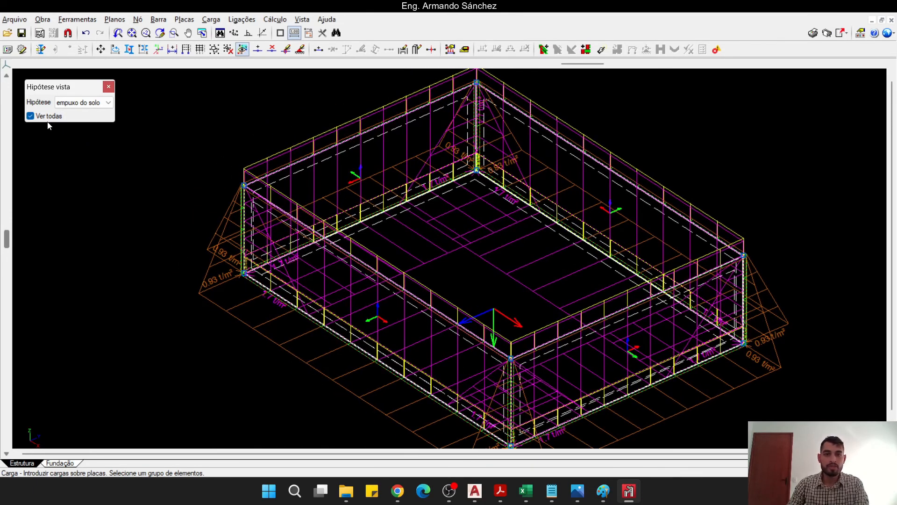
click(59, 106)
click(32, 116)
click(31, 116)
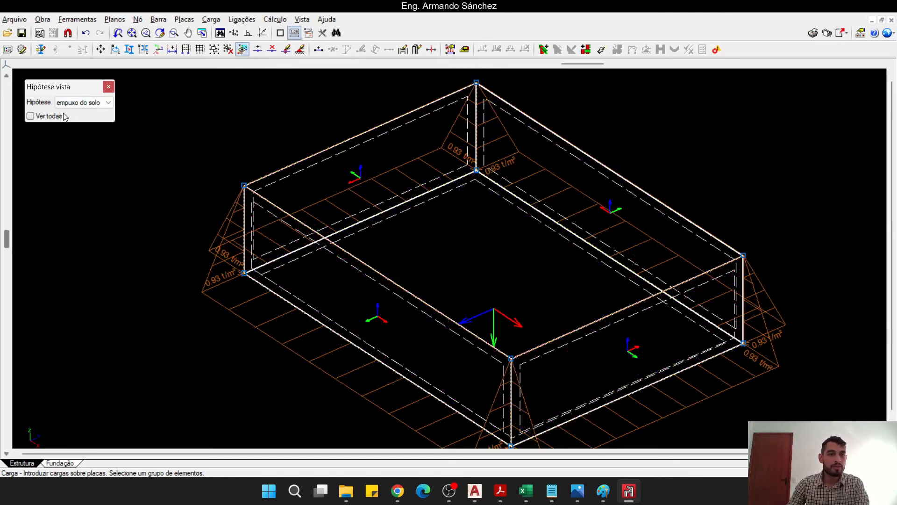
- Review the SCU 1 load arrows at the upper wall corner and the Empuxo d'agua loads over the whole pool
click(82, 102)
click(73, 121)
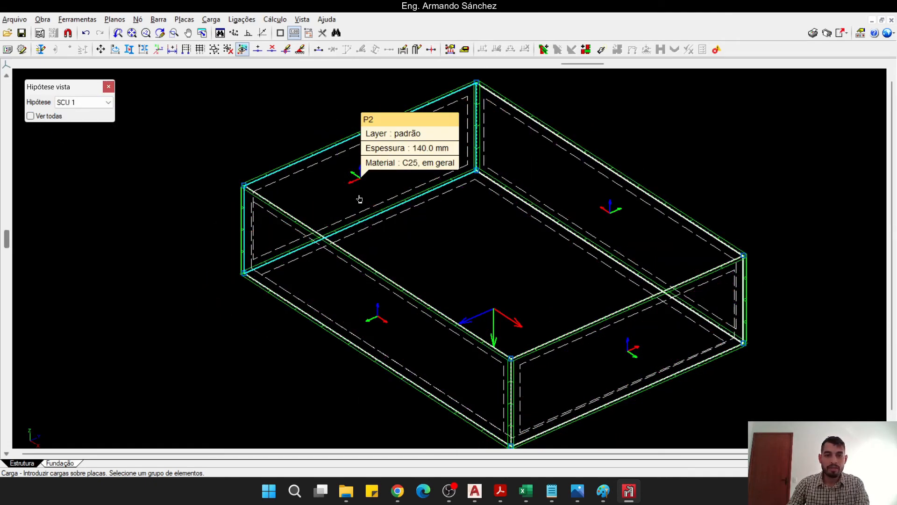
scroll(231, 189, up, 10)
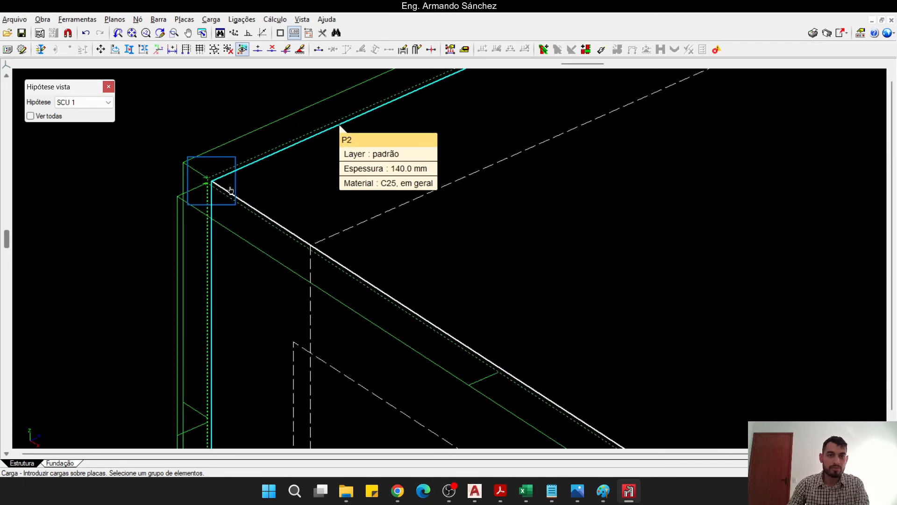
scroll(230, 189, up, 1)
click(77, 102)
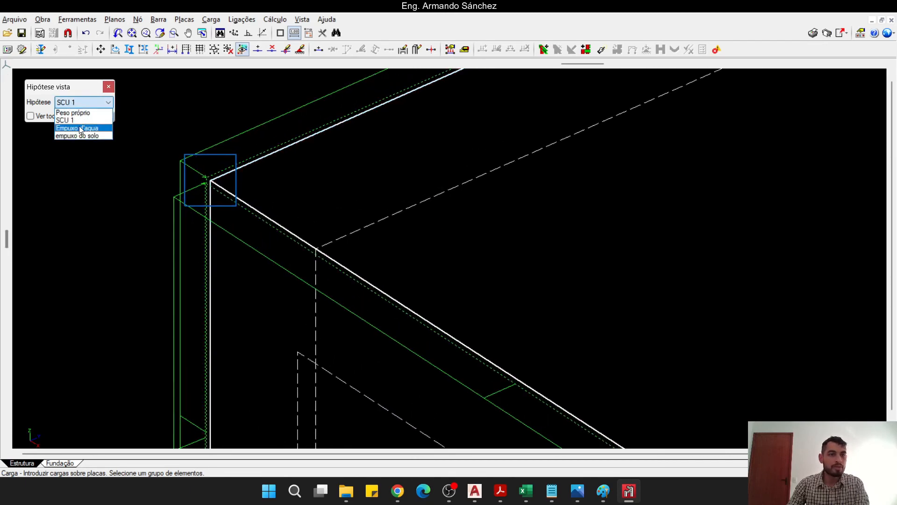
click(81, 128)
scroll(273, 200, down, 5)
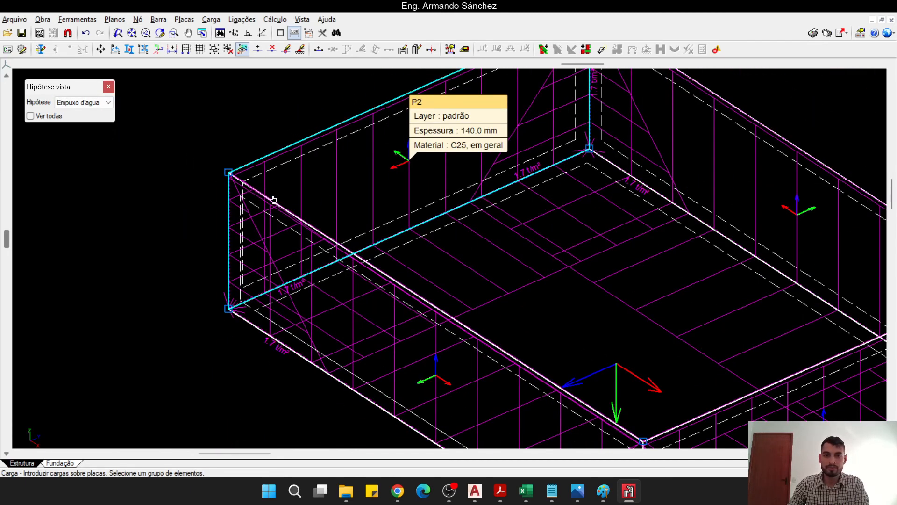
scroll(312, 227, down, 4)
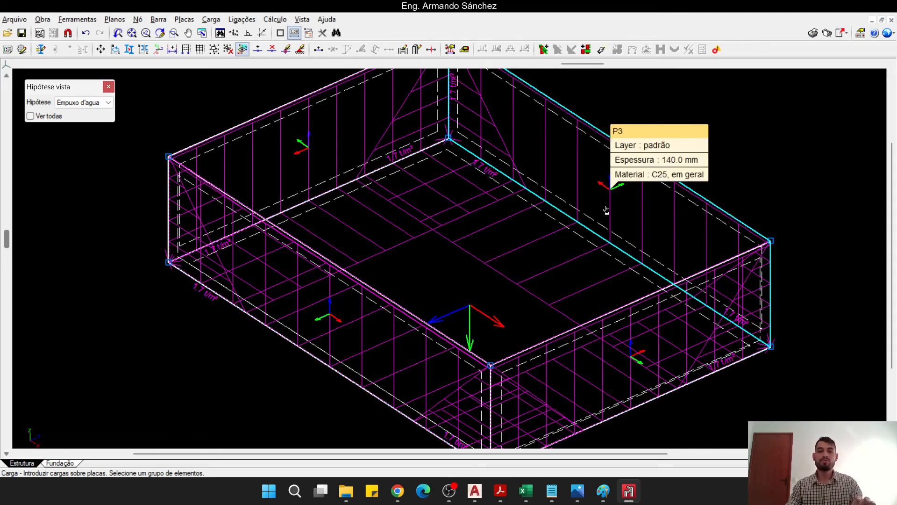
scroll(444, 266, down, 3)
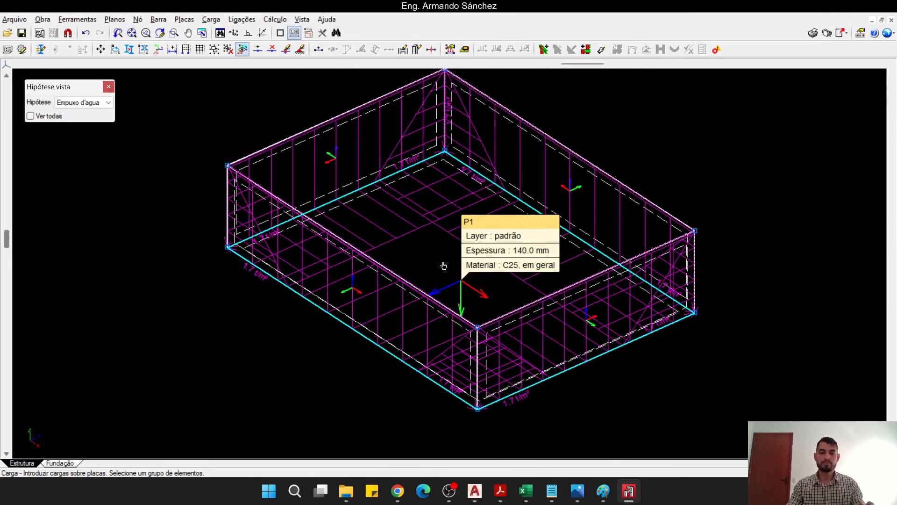
- Display the empuxo do solo load case over the whole pool to review the soil loads on the walls
middle_drag(350, 131, 353, 171)
scroll(356, 173, up, 1)
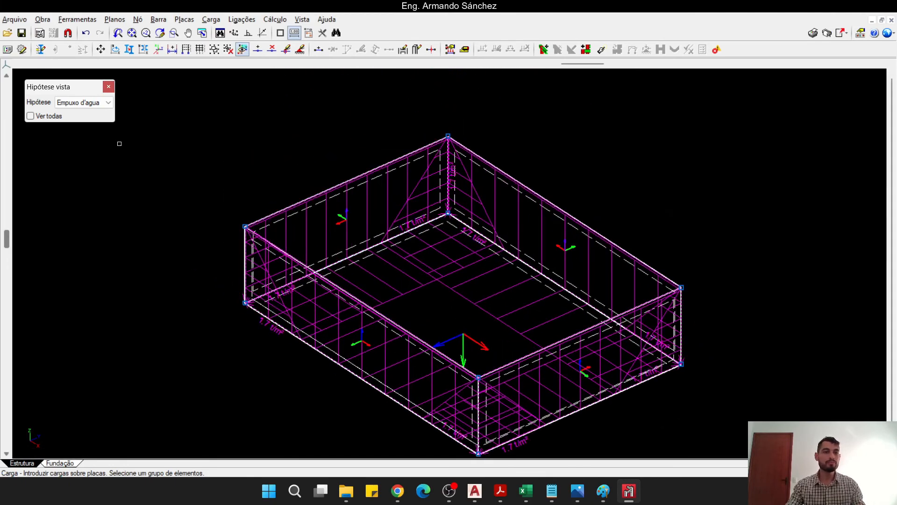
click(77, 103)
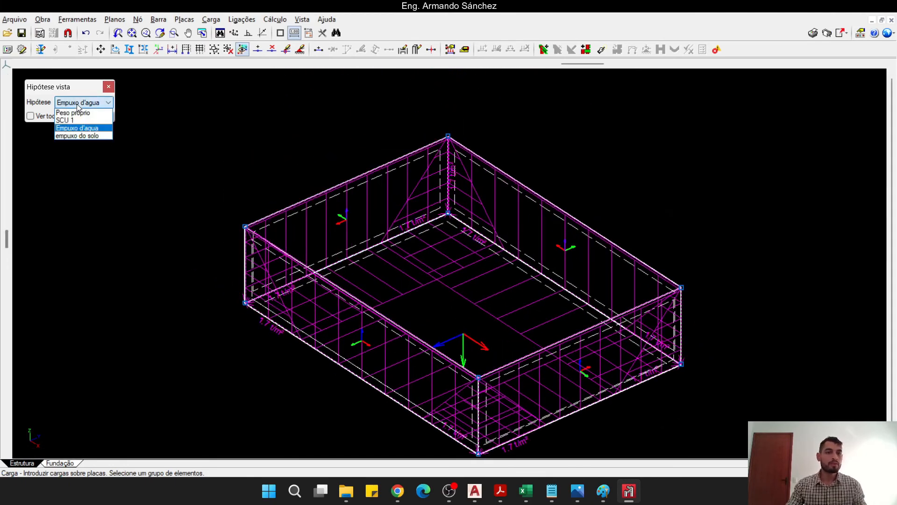
click(81, 136)
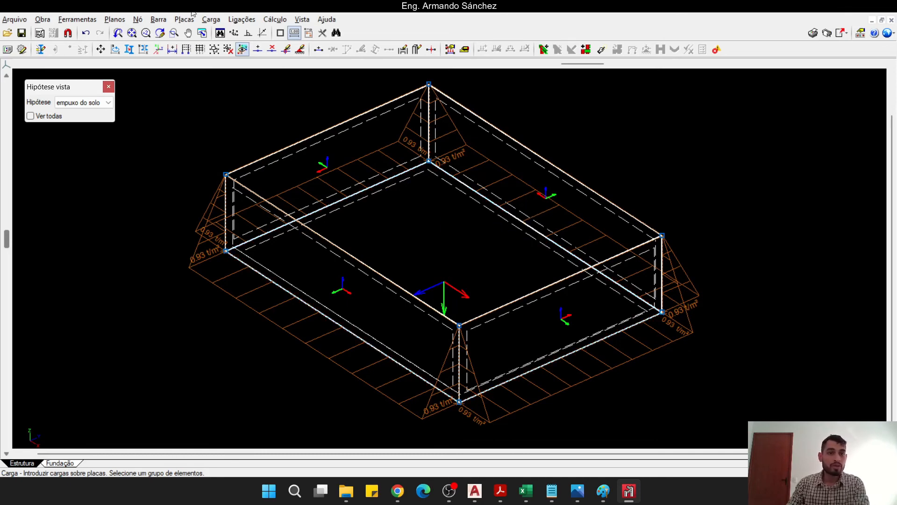
- Open the section description of the floor plate P1 and enable its Winkler modulus in local Z
click(187, 20)
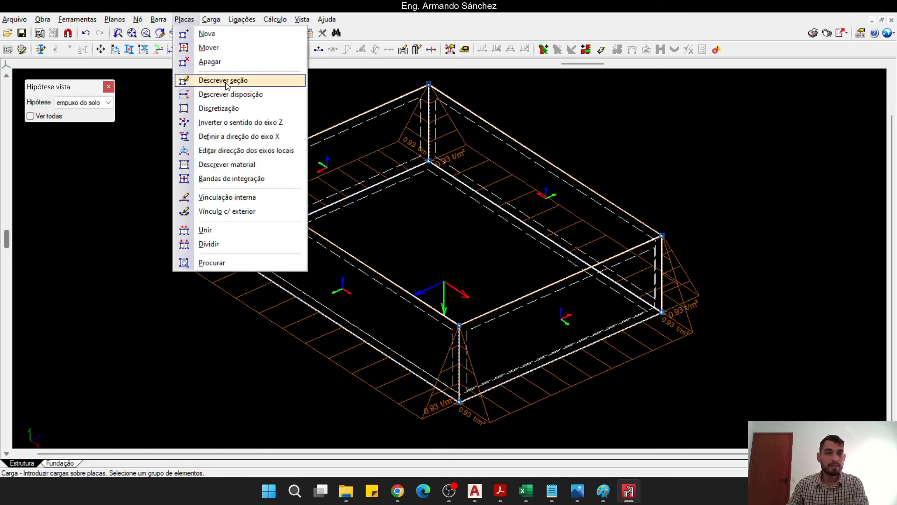
click(227, 80)
scroll(350, 173, up, 5)
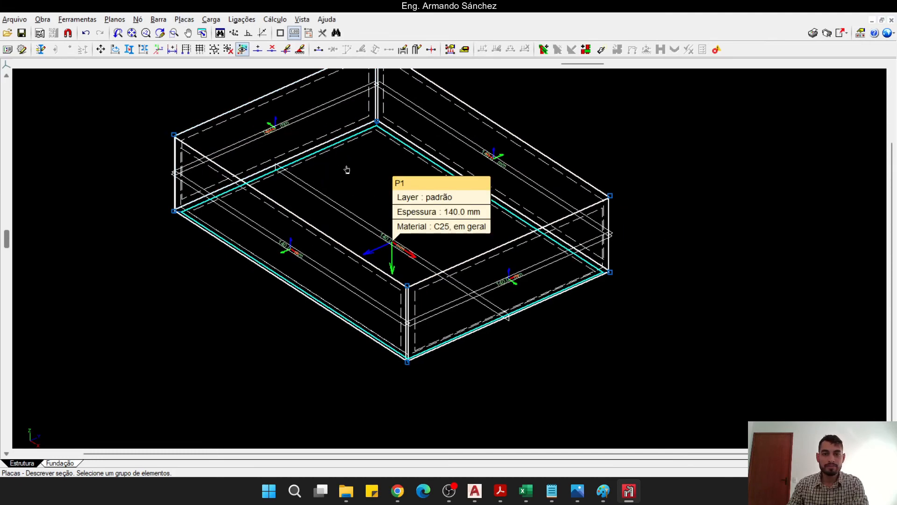
click(382, 196)
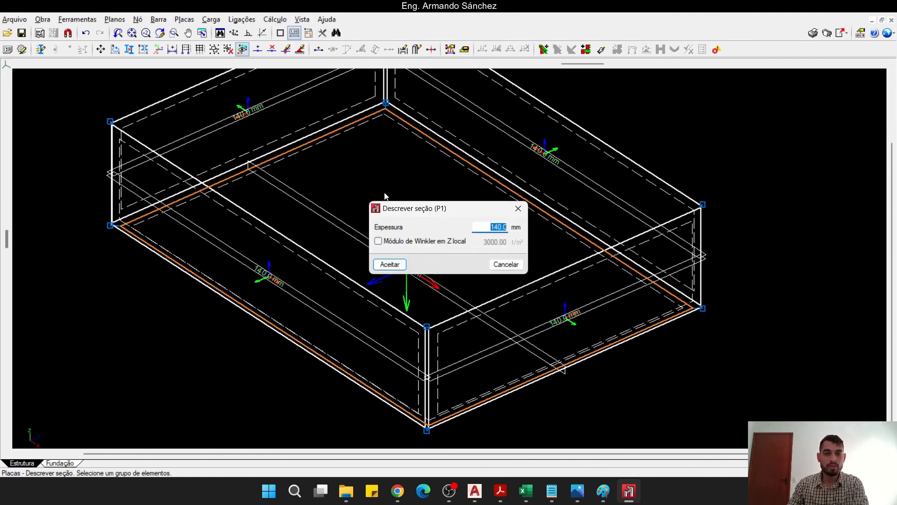
click(386, 241)
double_click(480, 243)
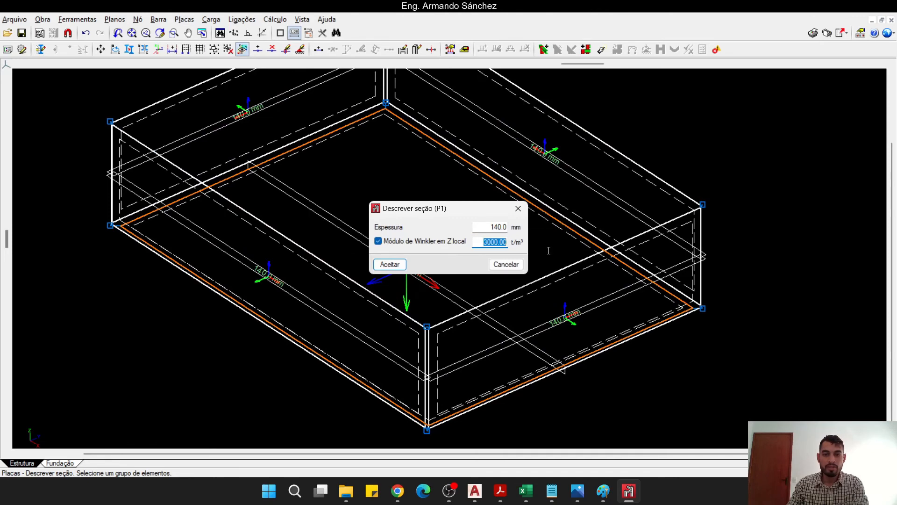
- Look up the spring coefficient in the Excel sheet and set the floor plate's Winkler modulus to 400 t/m³
click(526, 491)
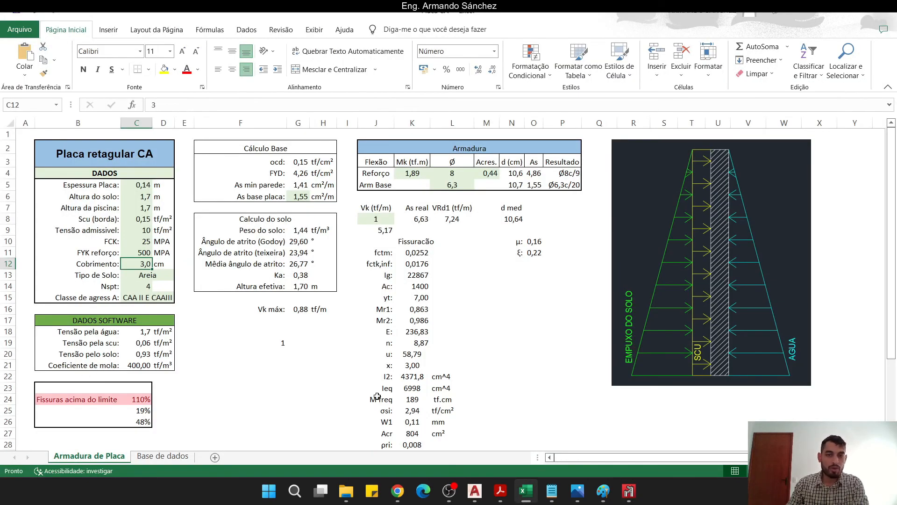
click(540, 456)
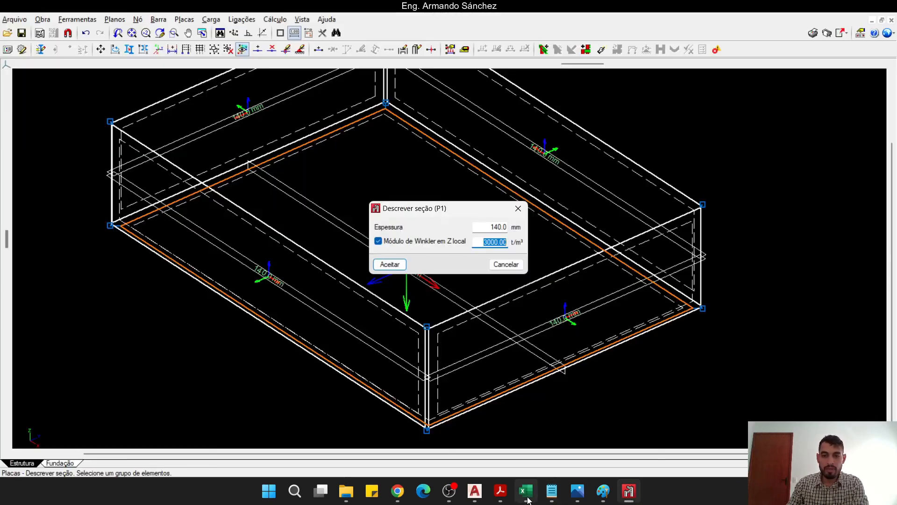
text(400)
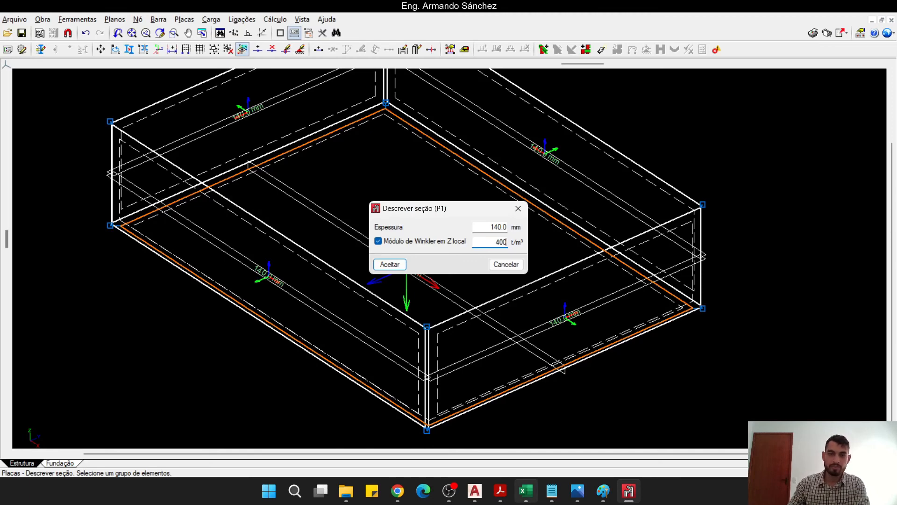
click(390, 264)
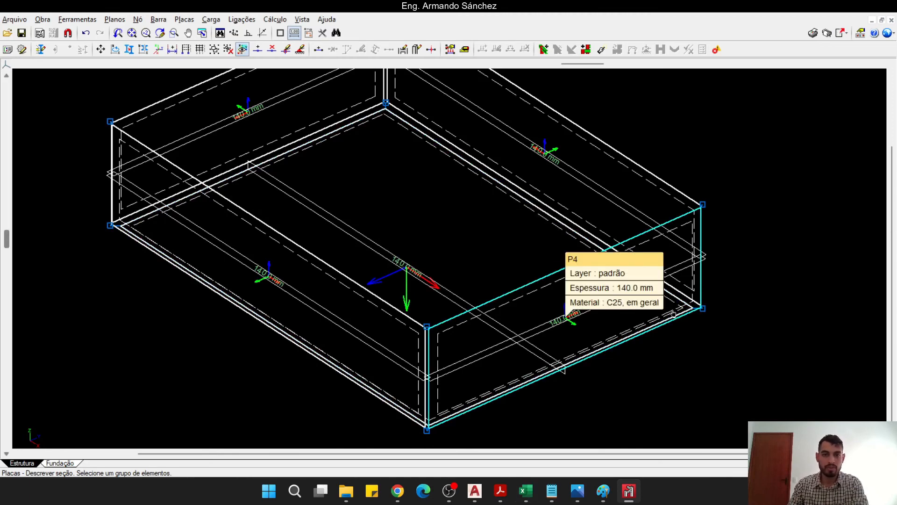
scroll(528, 218, down, 3)
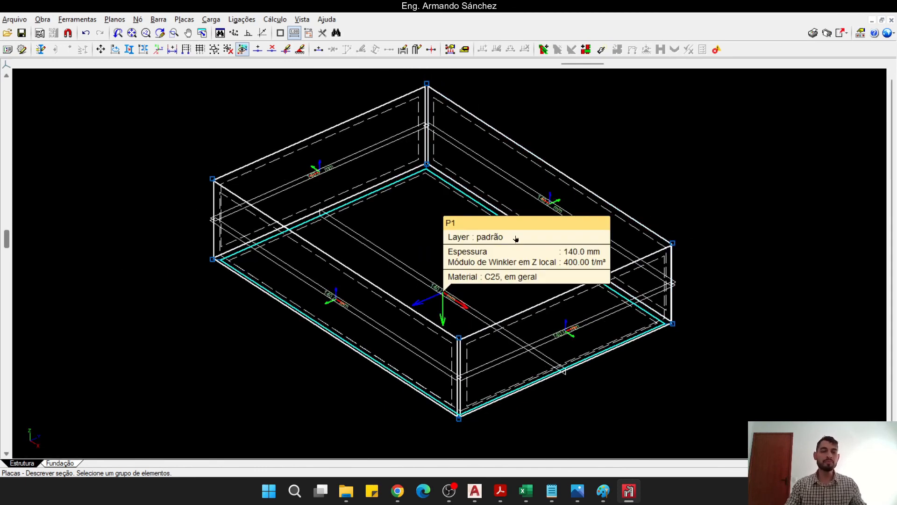
- Assign a pinned exterior support with fixed Dx and Dy and free Z to the lower edge N4/N1 of the long front wall
click(189, 20)
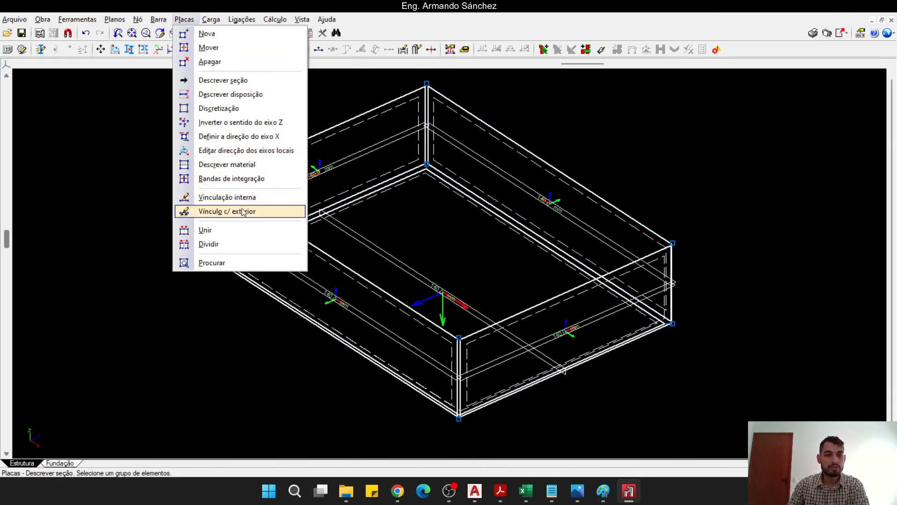
click(227, 211)
click(304, 324)
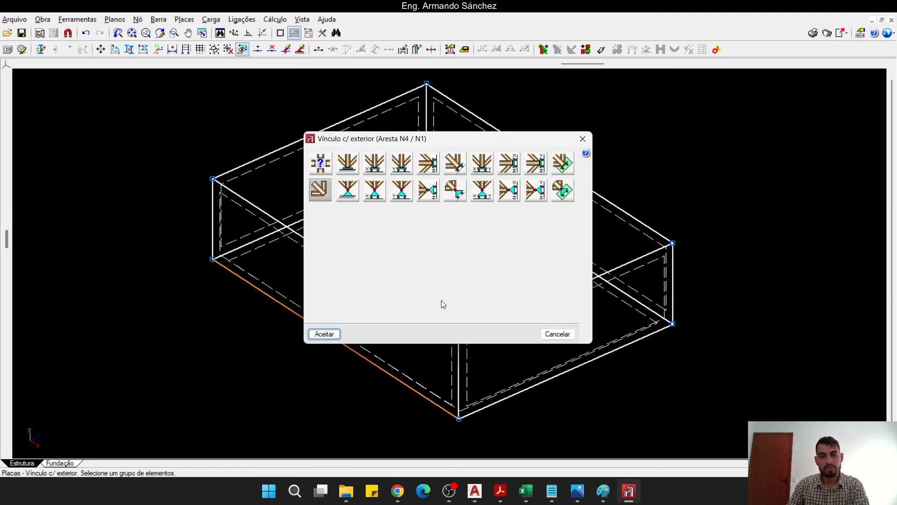
click(428, 191)
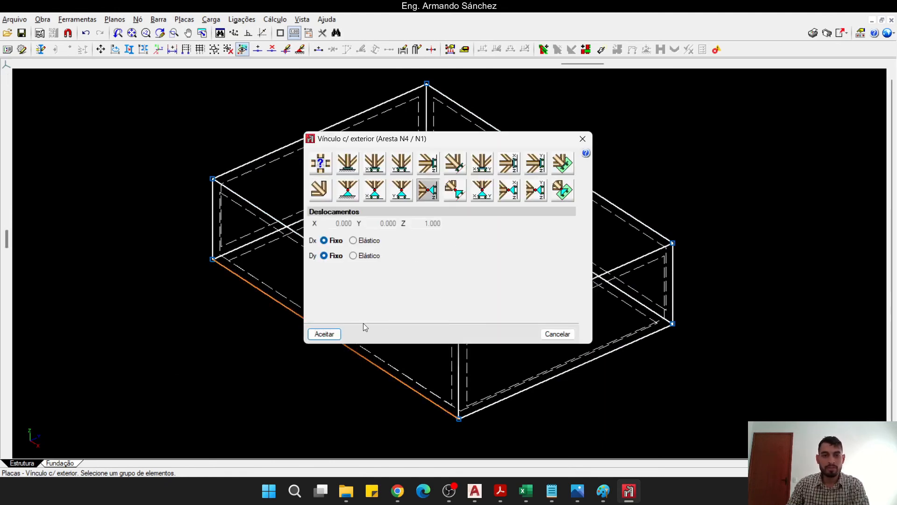
click(324, 334)
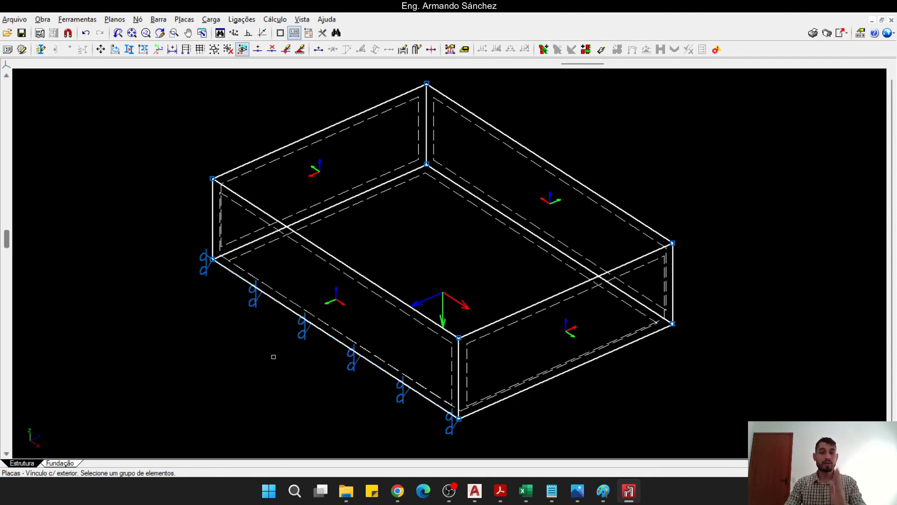
- Switch to Paint and sketch a U-shaped pool cross-section resting on four springs beside the existing wall drawing
click(603, 491)
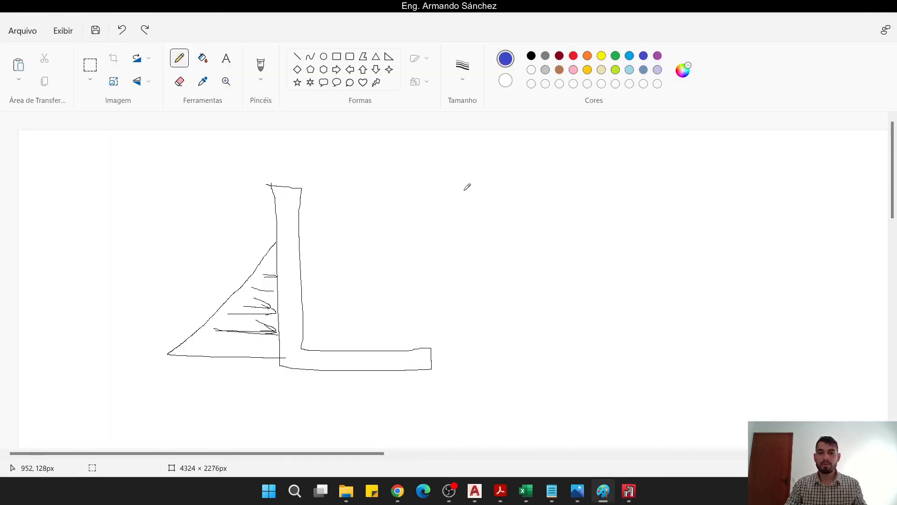
mouse_move(464, 190)
mouse_down()
mouse_move(470, 236)
mouse_move(500, 258)
mouse_move(625, 257)
mouse_move(657, 236)
mouse_move(654, 187)
mouse_up()
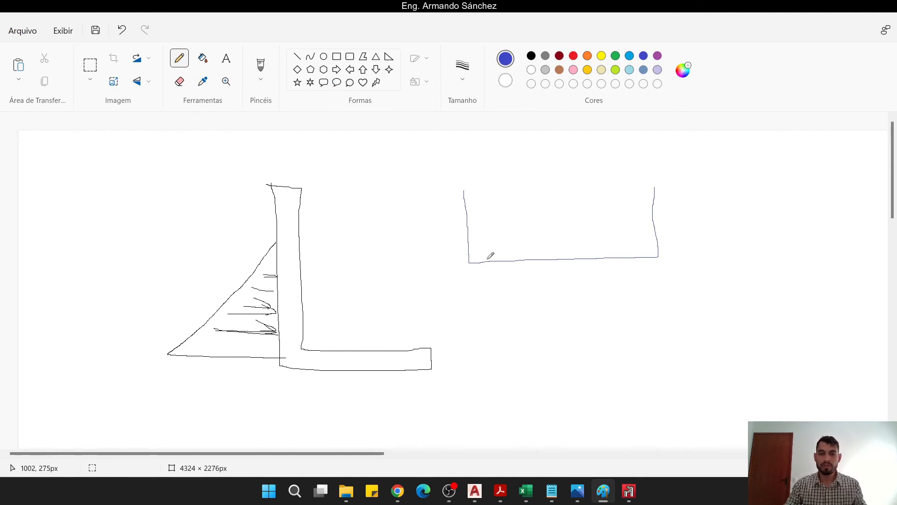
mouse_move(488, 262)
mouse_down()
mouse_move(498, 291)
mouse_move(485, 300)
mouse_move(494, 301)
mouse_up()
drag(534, 260, 536, 302)
mouse_move(564, 260)
mouse_down()
mouse_move(569, 287)
mouse_move(581, 293)
mouse_move(564, 303)
mouse_up()
drag(572, 308, 576, 313)
drag(606, 260, 608, 299)
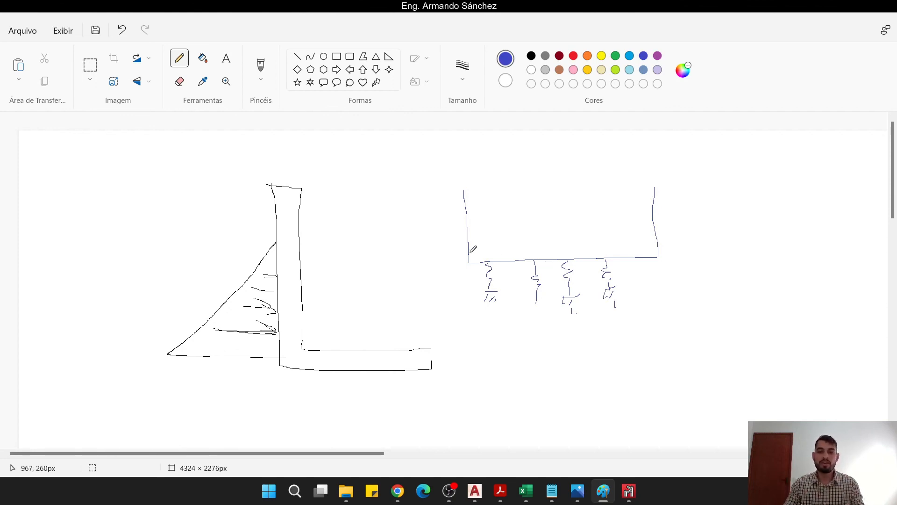
- Sketch a lateral roller support with ground hatching at the lower left corner of the pool cross-section
mouse_move(455, 249)
mouse_down()
mouse_move(467, 261)
mouse_move(455, 270)
mouse_move(454, 248)
mouse_move(453, 262)
mouse_move(463, 264)
mouse_move(452, 260)
mouse_move(454, 274)
mouse_move(430, 264)
mouse_up()
drag(442, 257, 430, 279)
drag(445, 271, 434, 284)
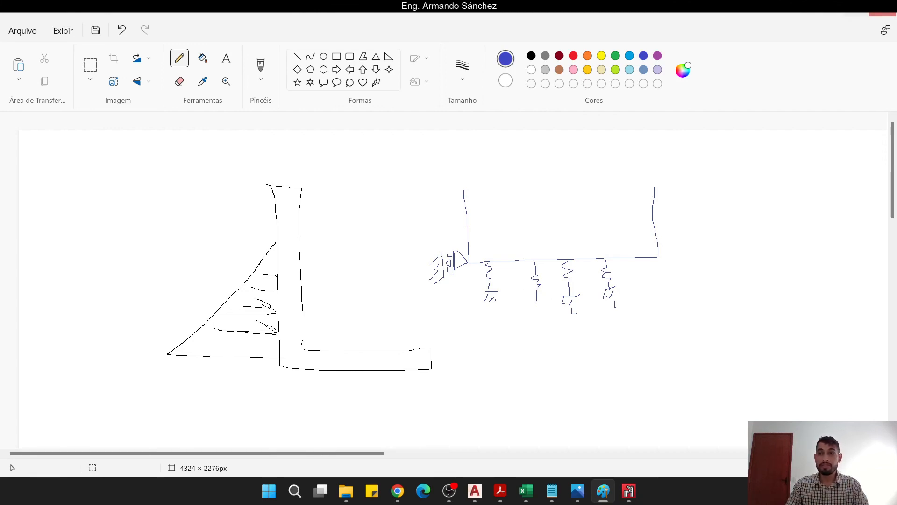
- Return to the structural model and run the calculation with the Não dimensionar perfis option
click(830, 9)
scroll(430, 222, up, 3)
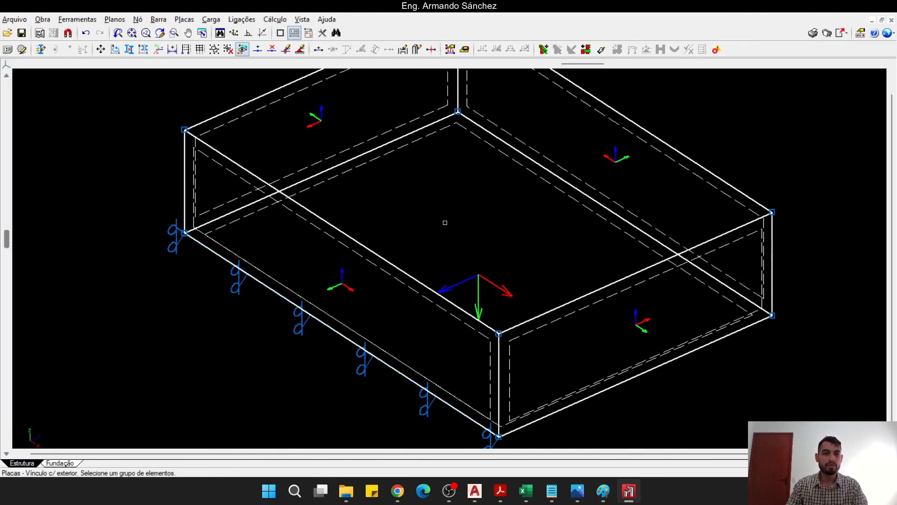
scroll(444, 223, down, 2)
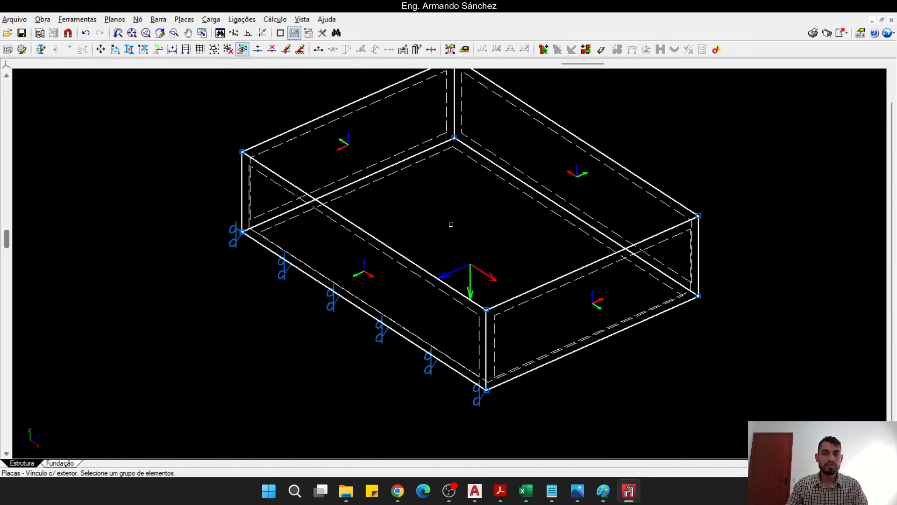
middle_drag(450, 225, 453, 244)
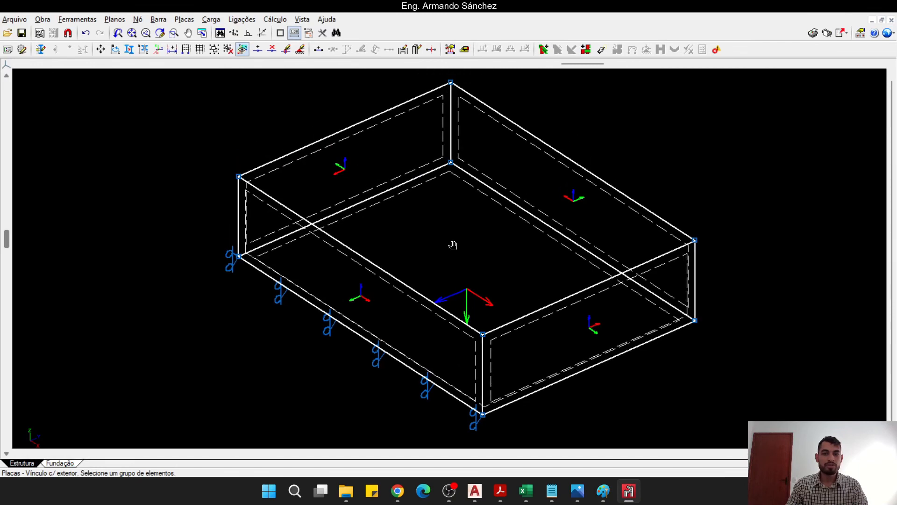
click(275, 19)
click(304, 33)
click(386, 282)
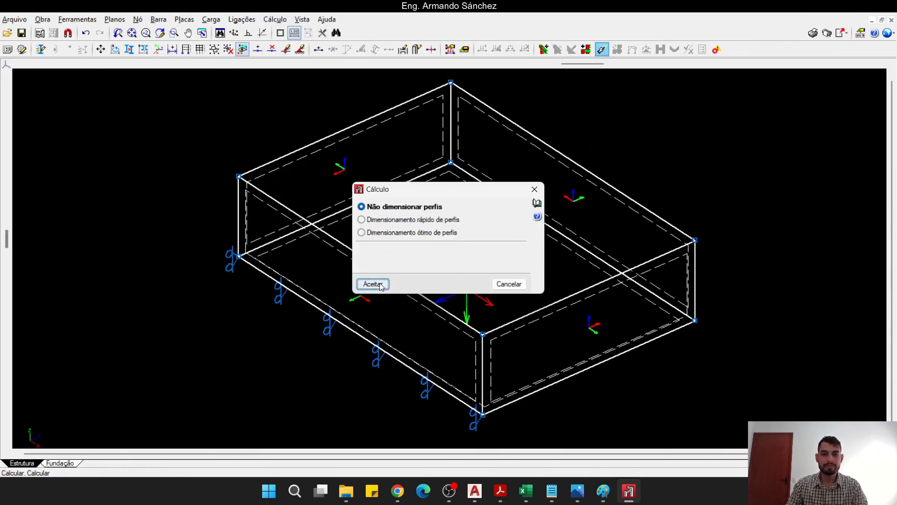